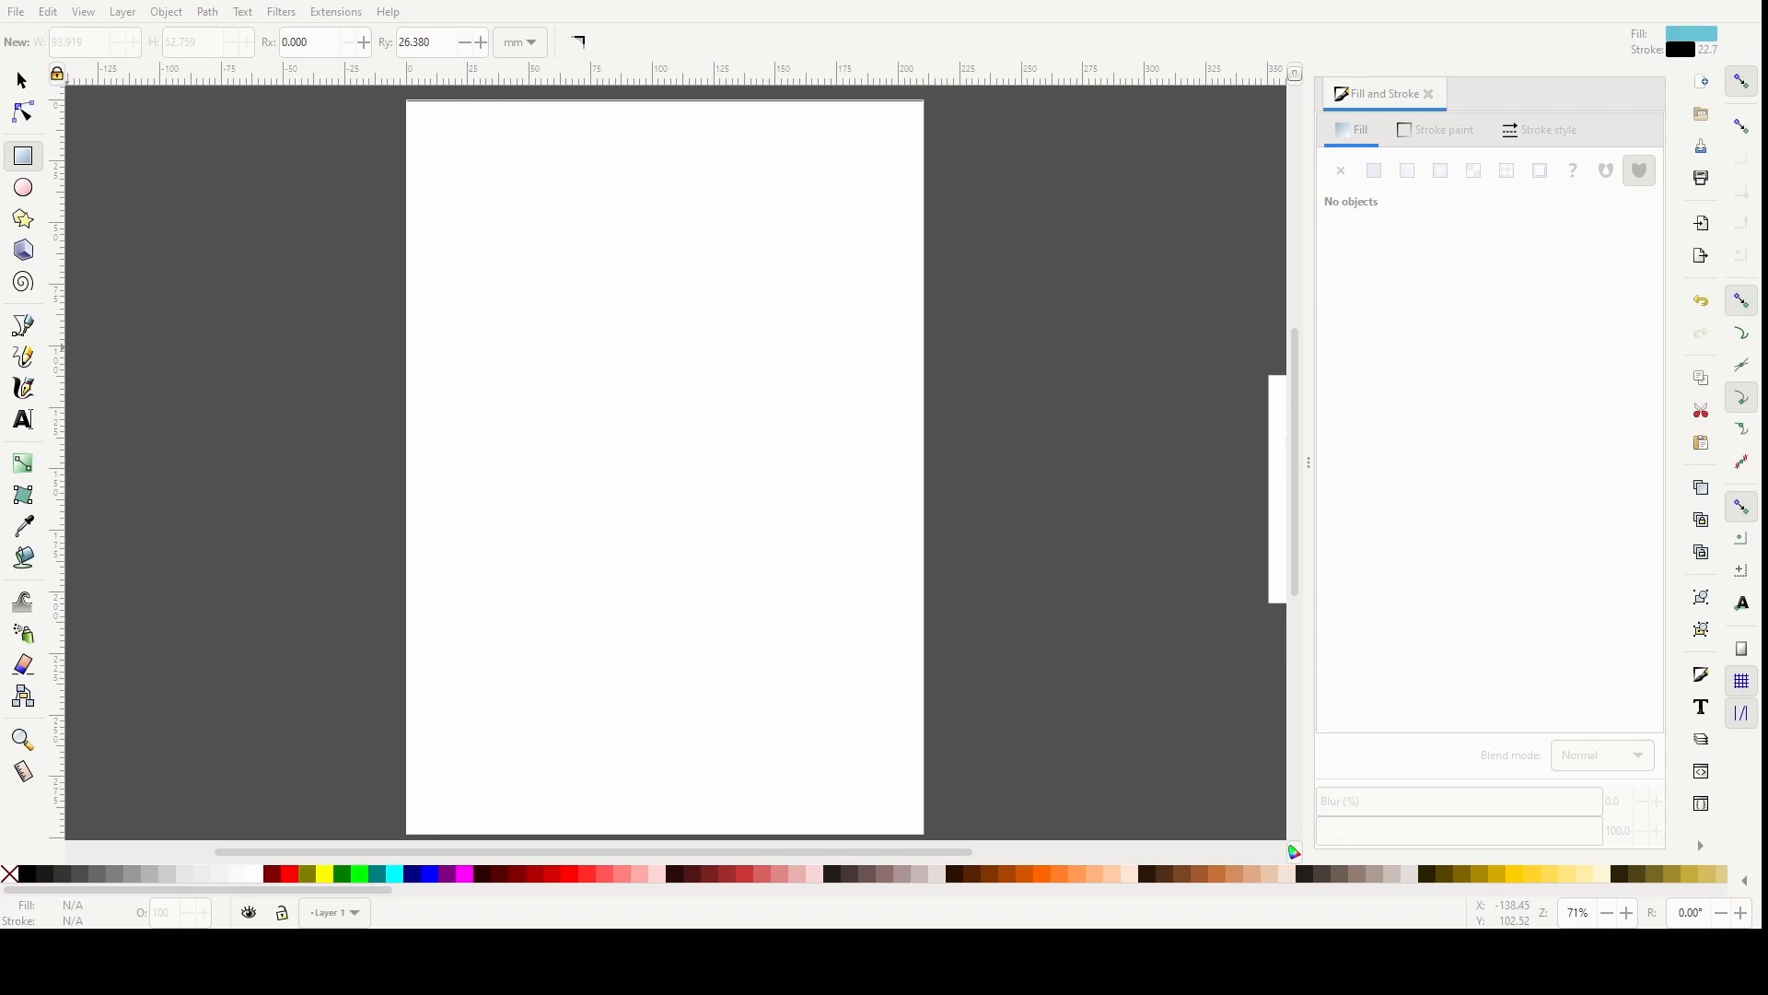
# Draw a closed straight-sided polygon with 12 nodes, about 136 × 186 mm, on the upper part of the page with the Pen tool
pyautogui.press('b')
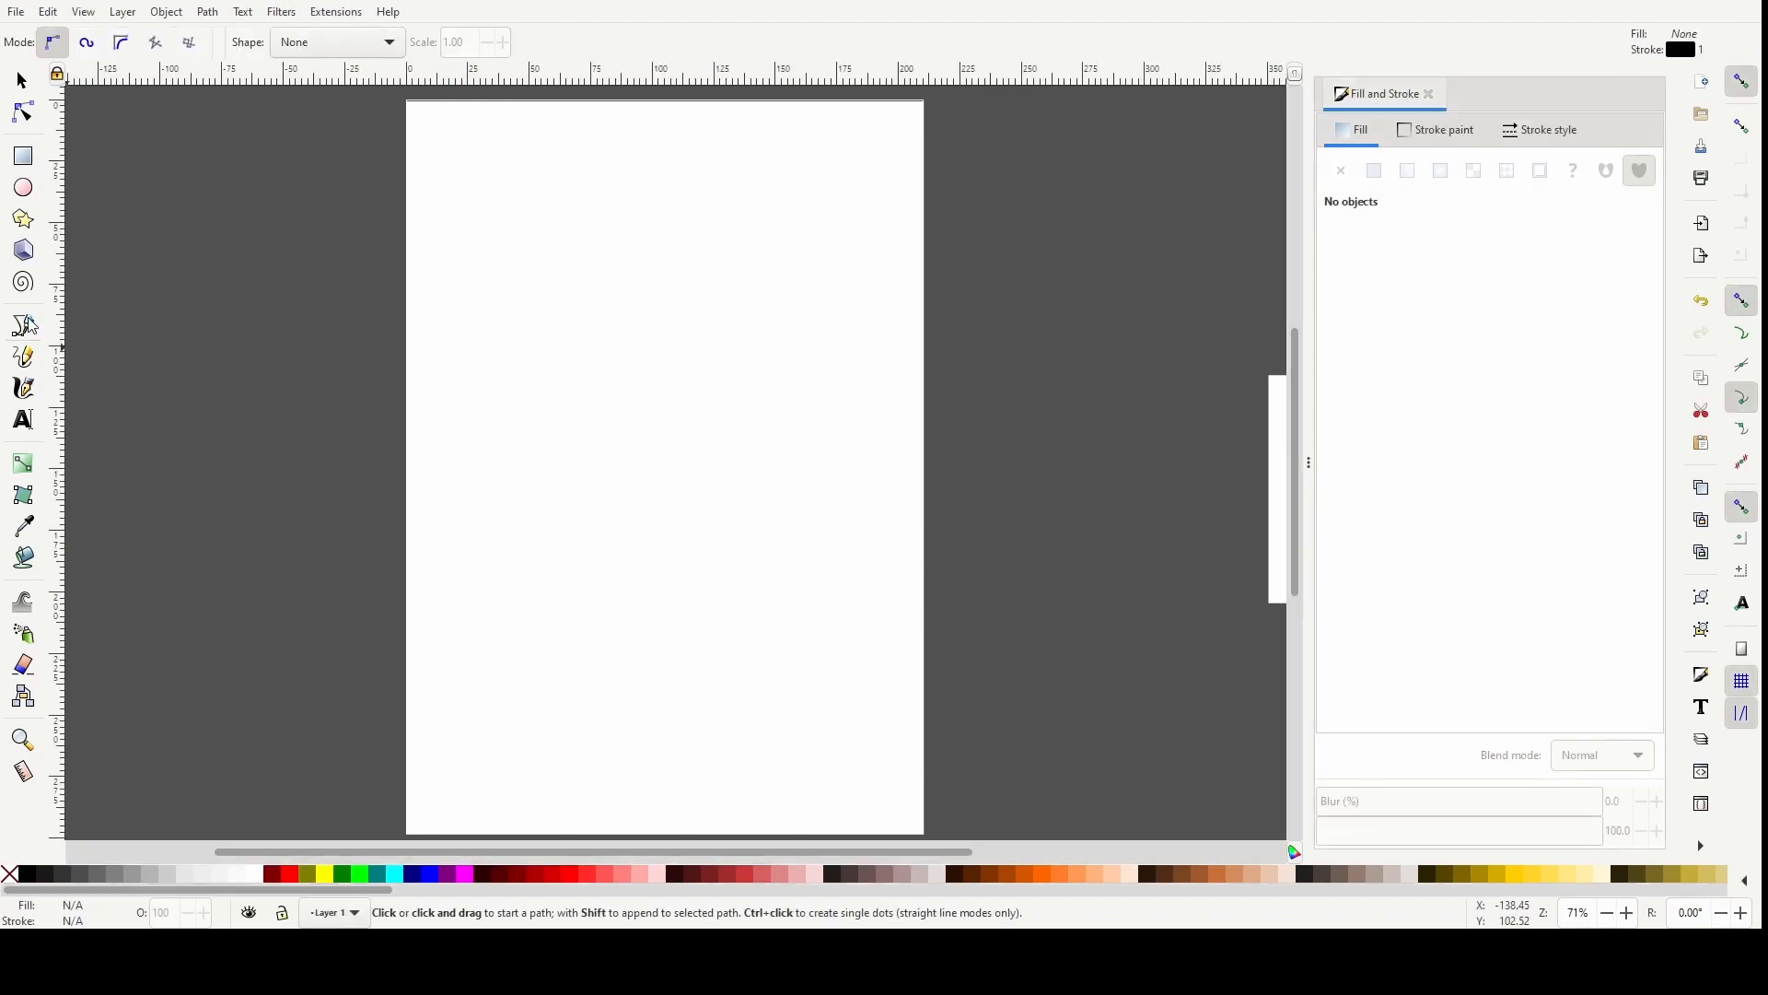
pyautogui.click(22, 83)
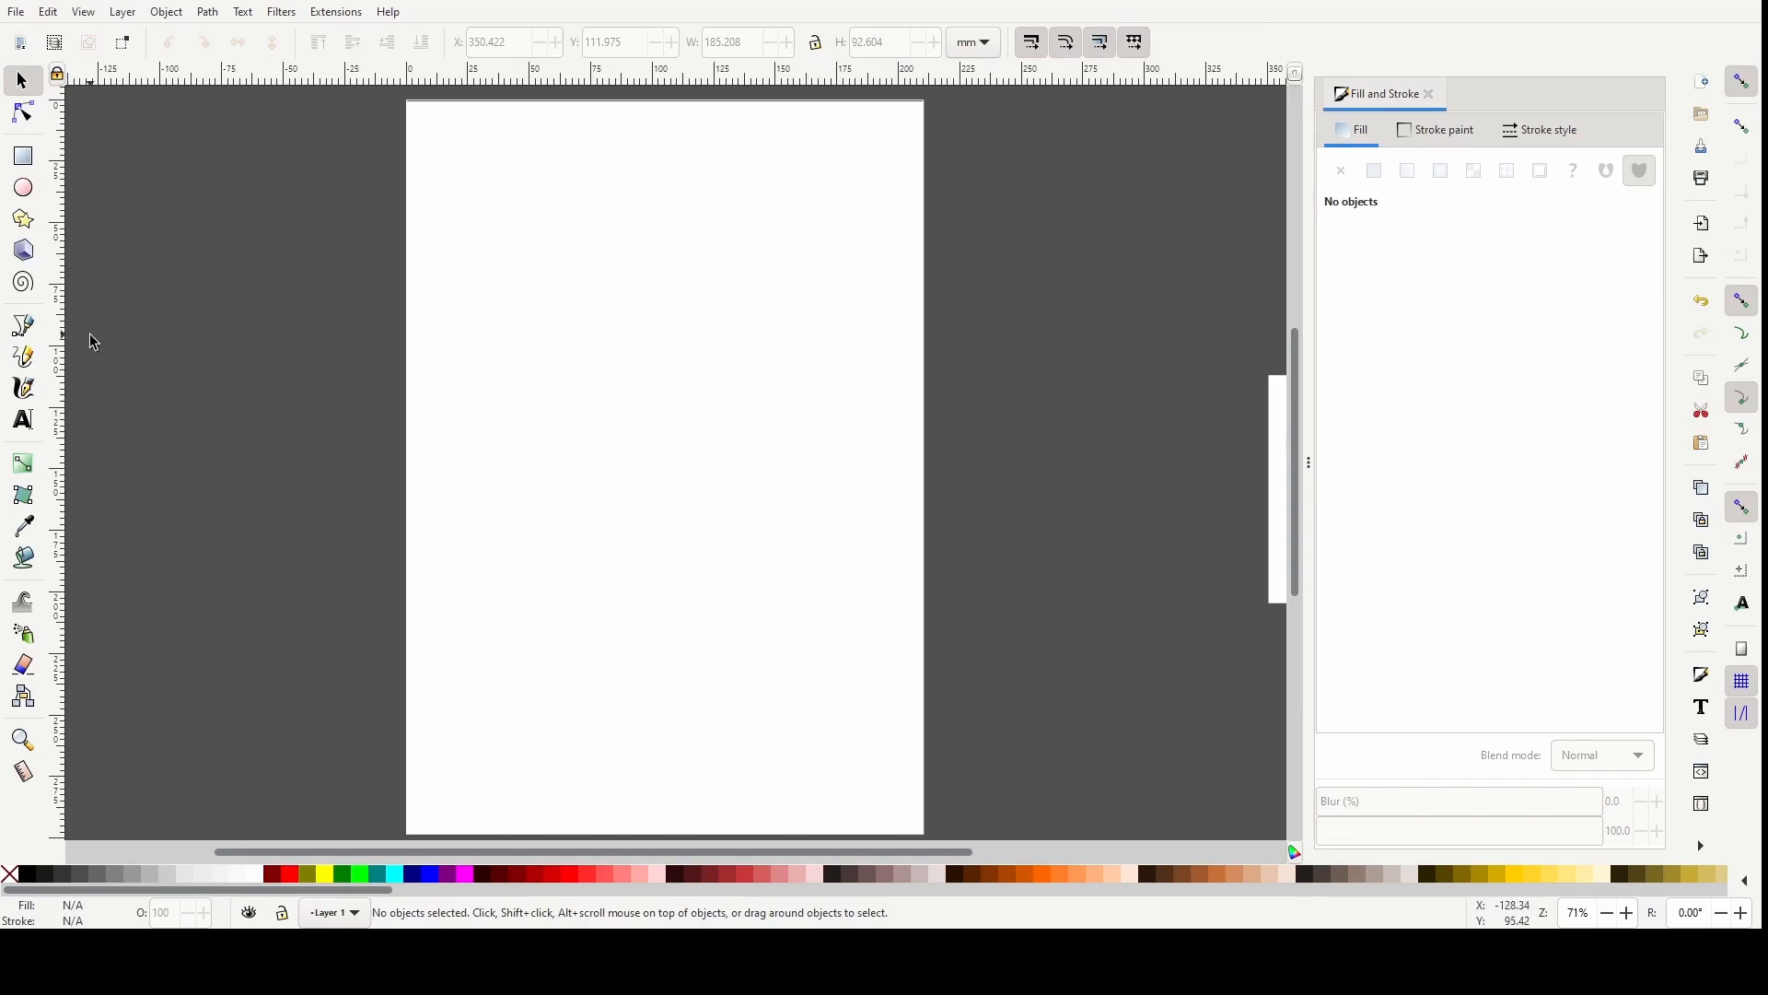
pyautogui.click(24, 328)
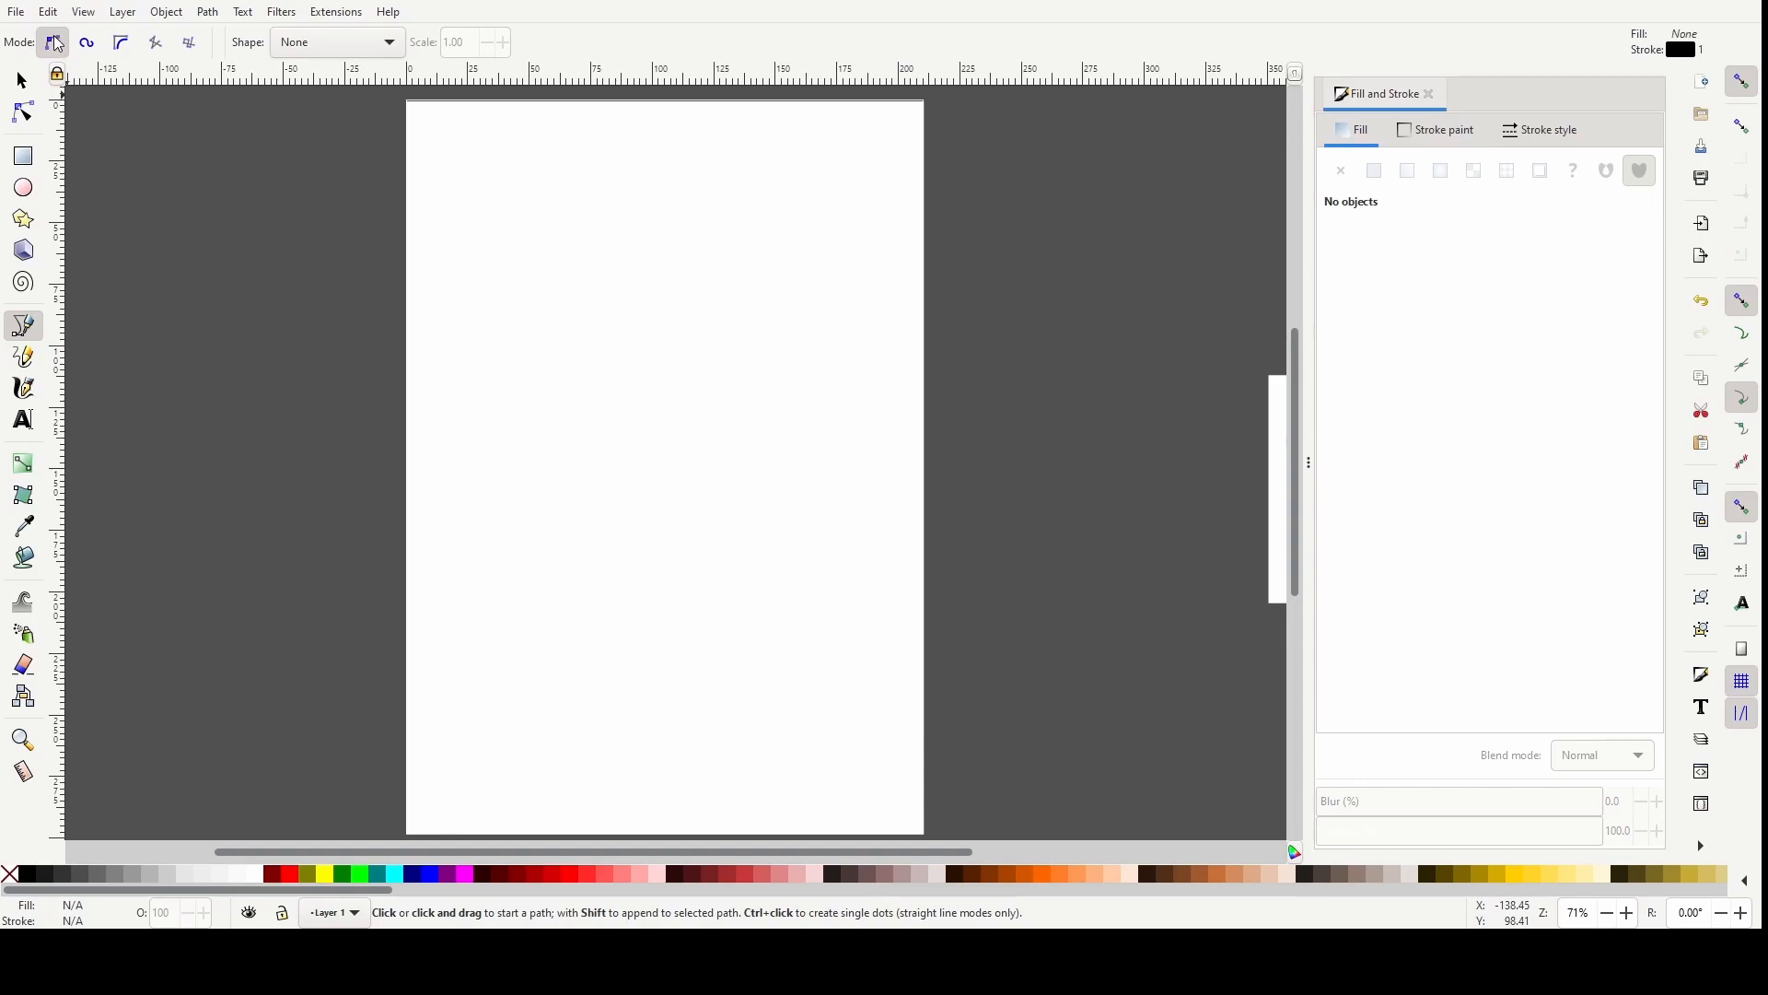
pyautogui.click(485, 314)
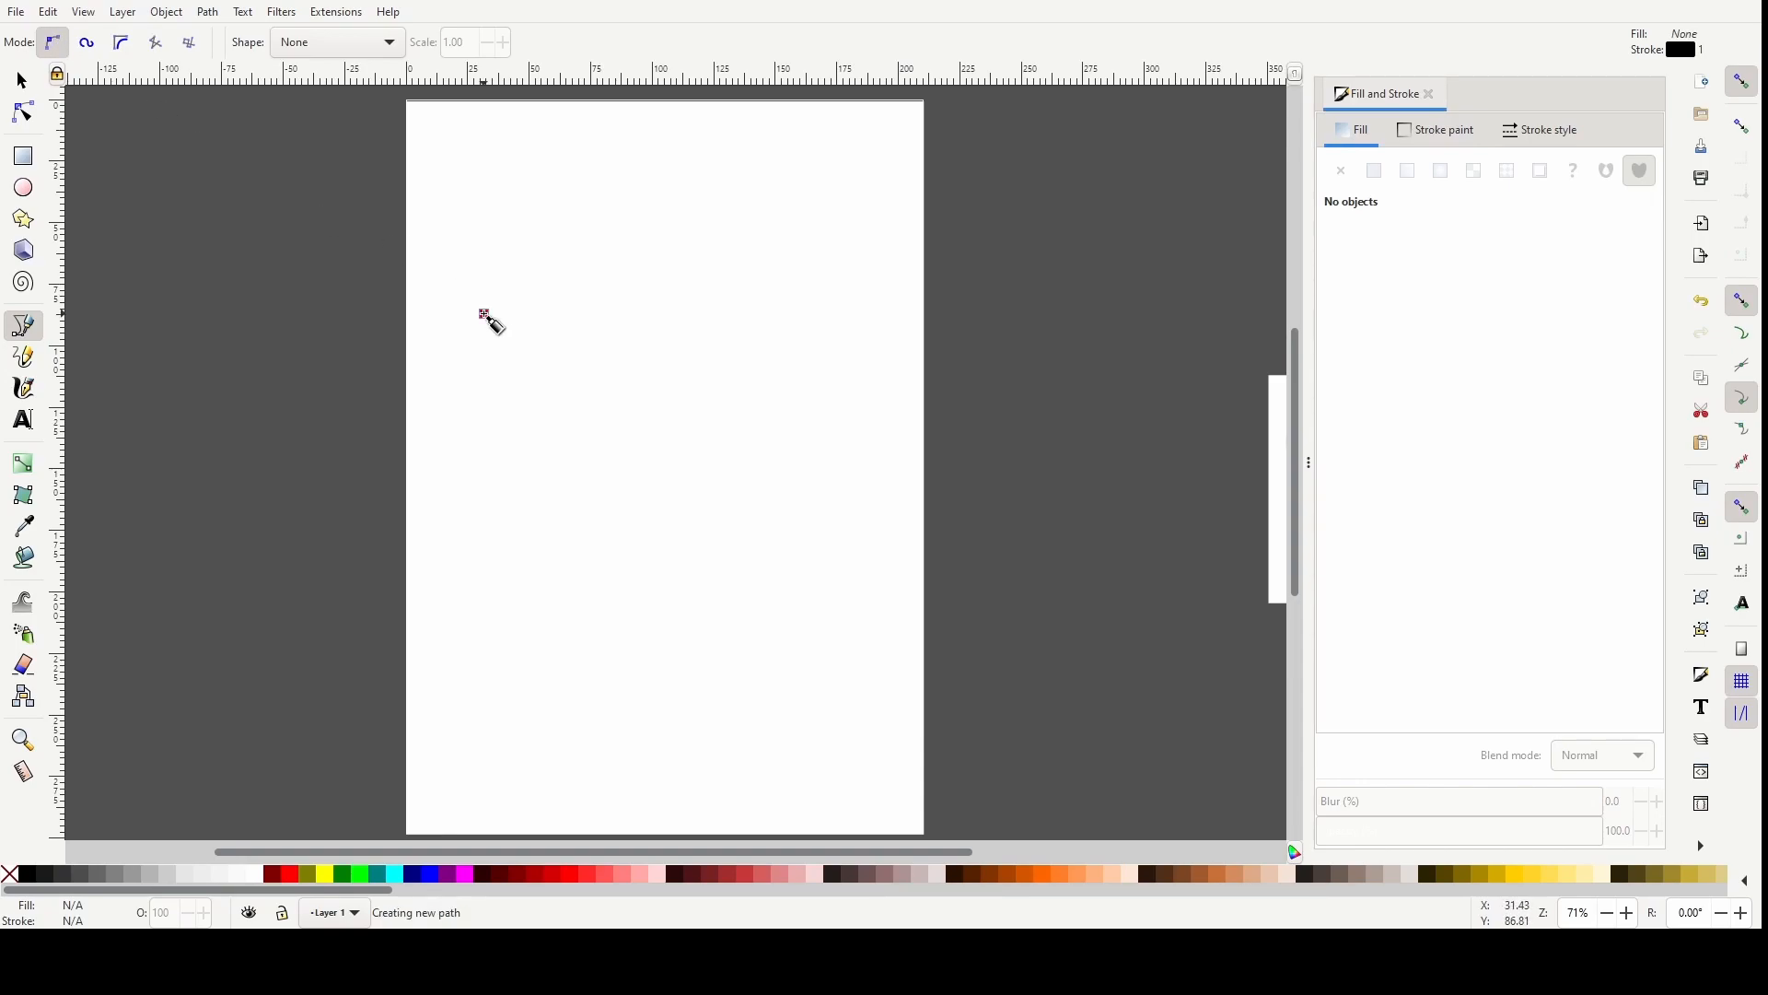
pyautogui.click(613, 186)
pyautogui.click(818, 282)
pyautogui.click(794, 481)
pyautogui.click(609, 587)
pyautogui.click(607, 466)
pyautogui.click(537, 638)
pyautogui.click(498, 549)
pyautogui.click(581, 461)
pyautogui.click(628, 380)
pyautogui.click(485, 419)
pyautogui.click(536, 352)
pyautogui.click(486, 315)
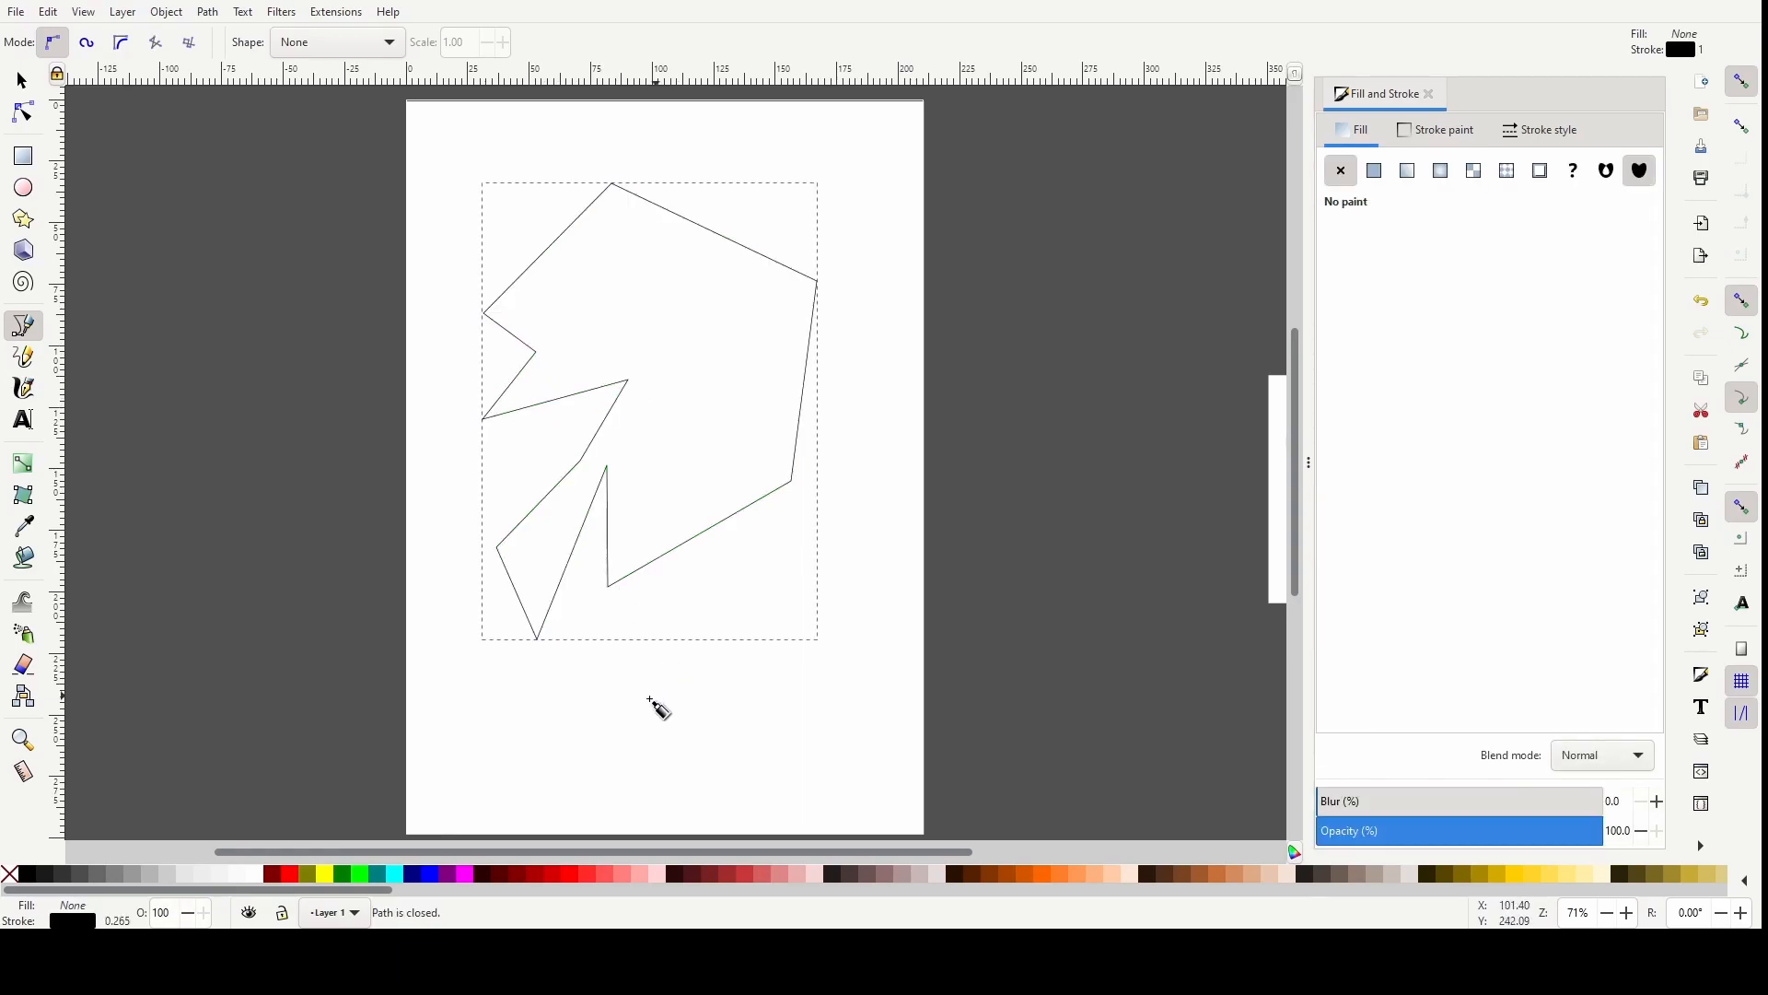
# Draw a small closed triangle about 72 × 49 mm below the large polygon
pyautogui.click(562, 734)
pyautogui.click(654, 660)
pyautogui.click(739, 780)
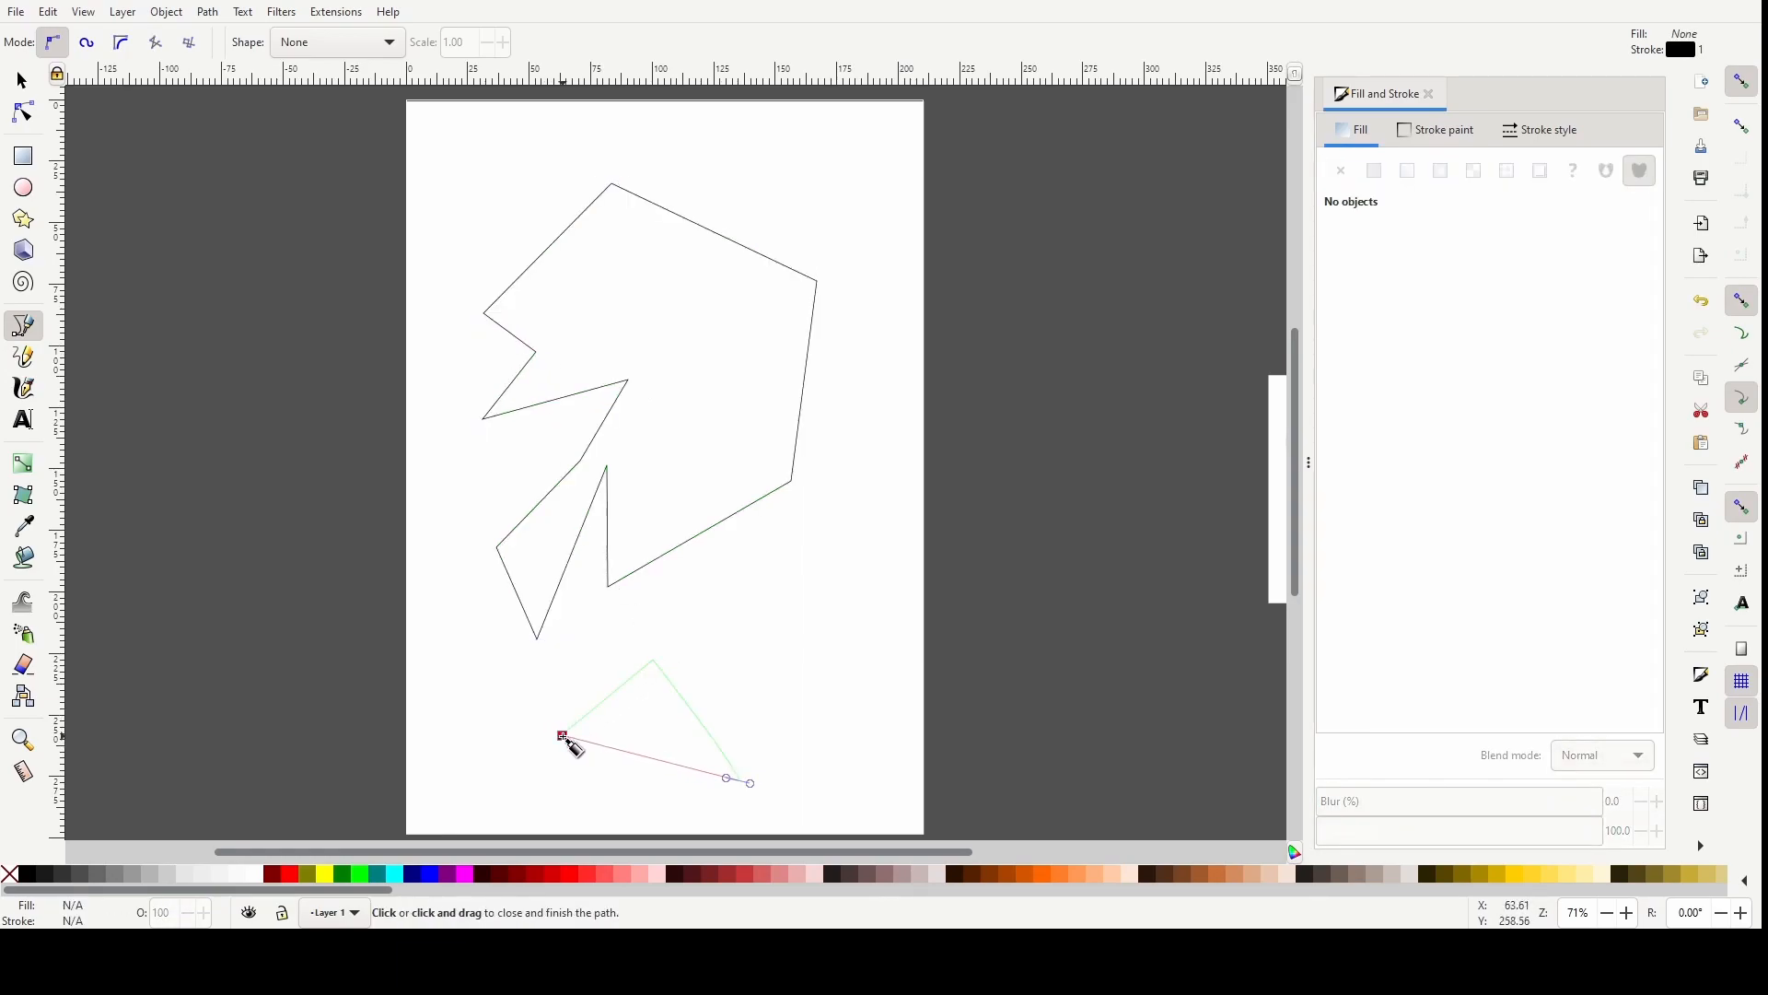
pyautogui.click(566, 736)
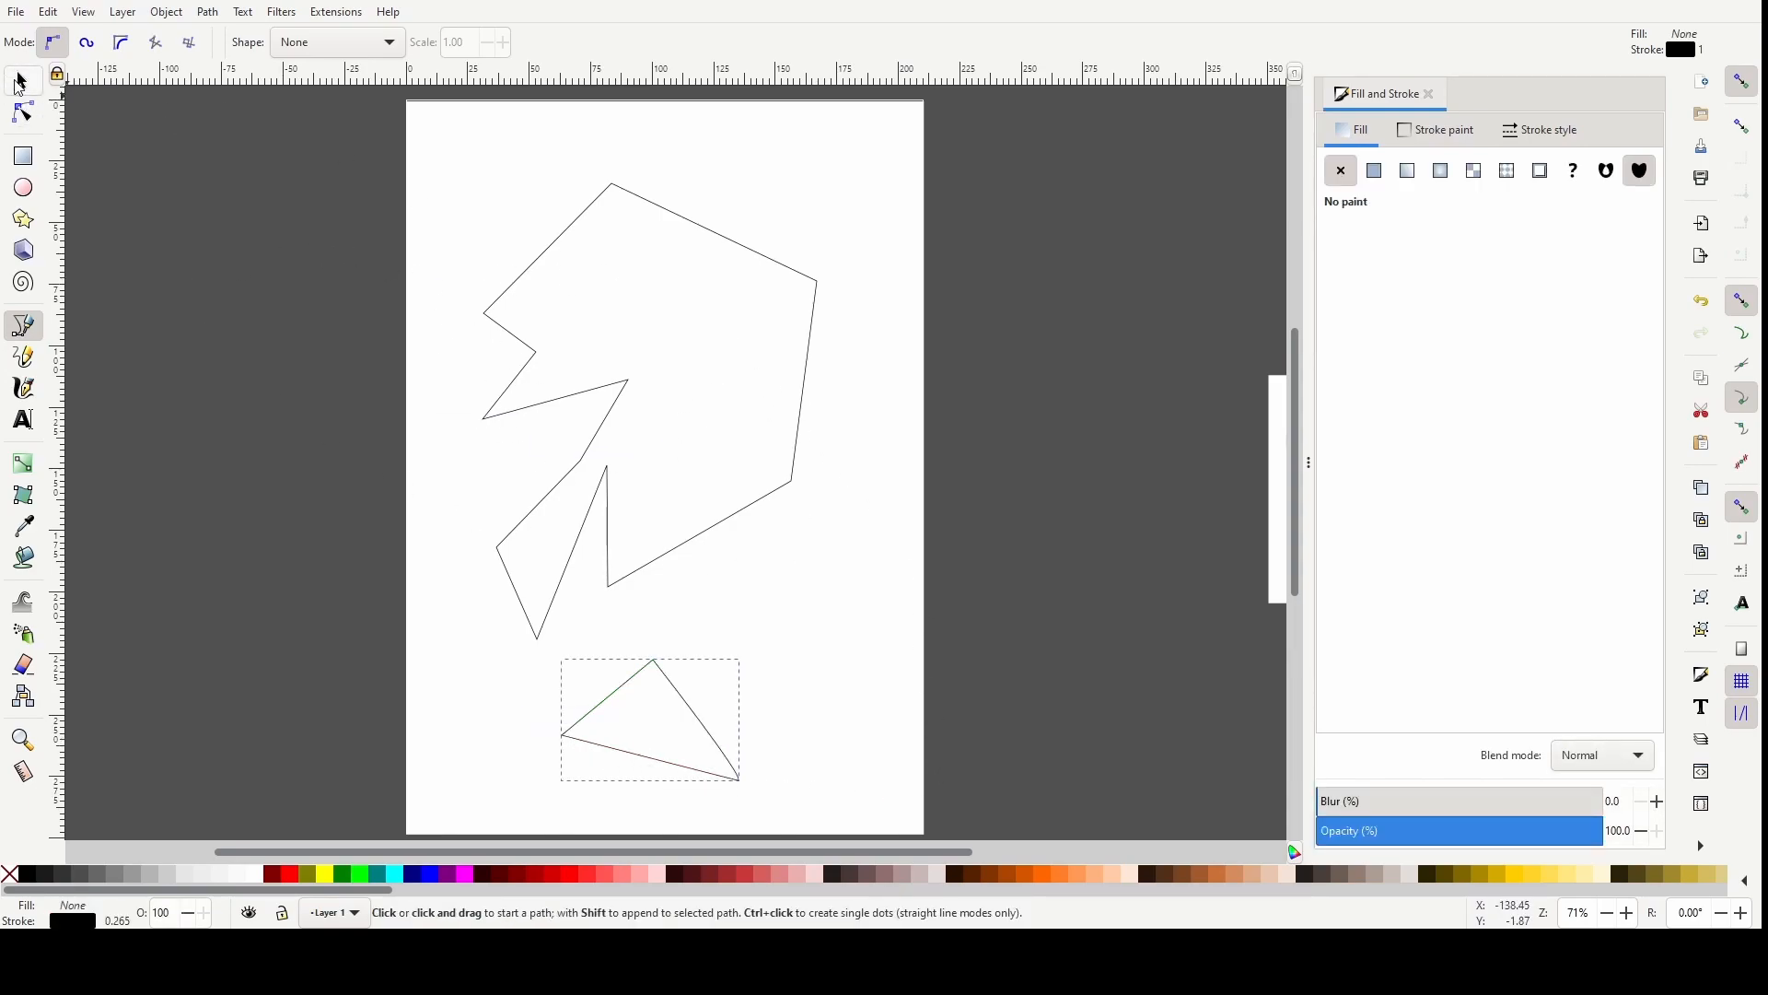
# Skew the large polygon slightly in the horizontal direction
pyautogui.click(20, 82)
pyautogui.click(802, 415)
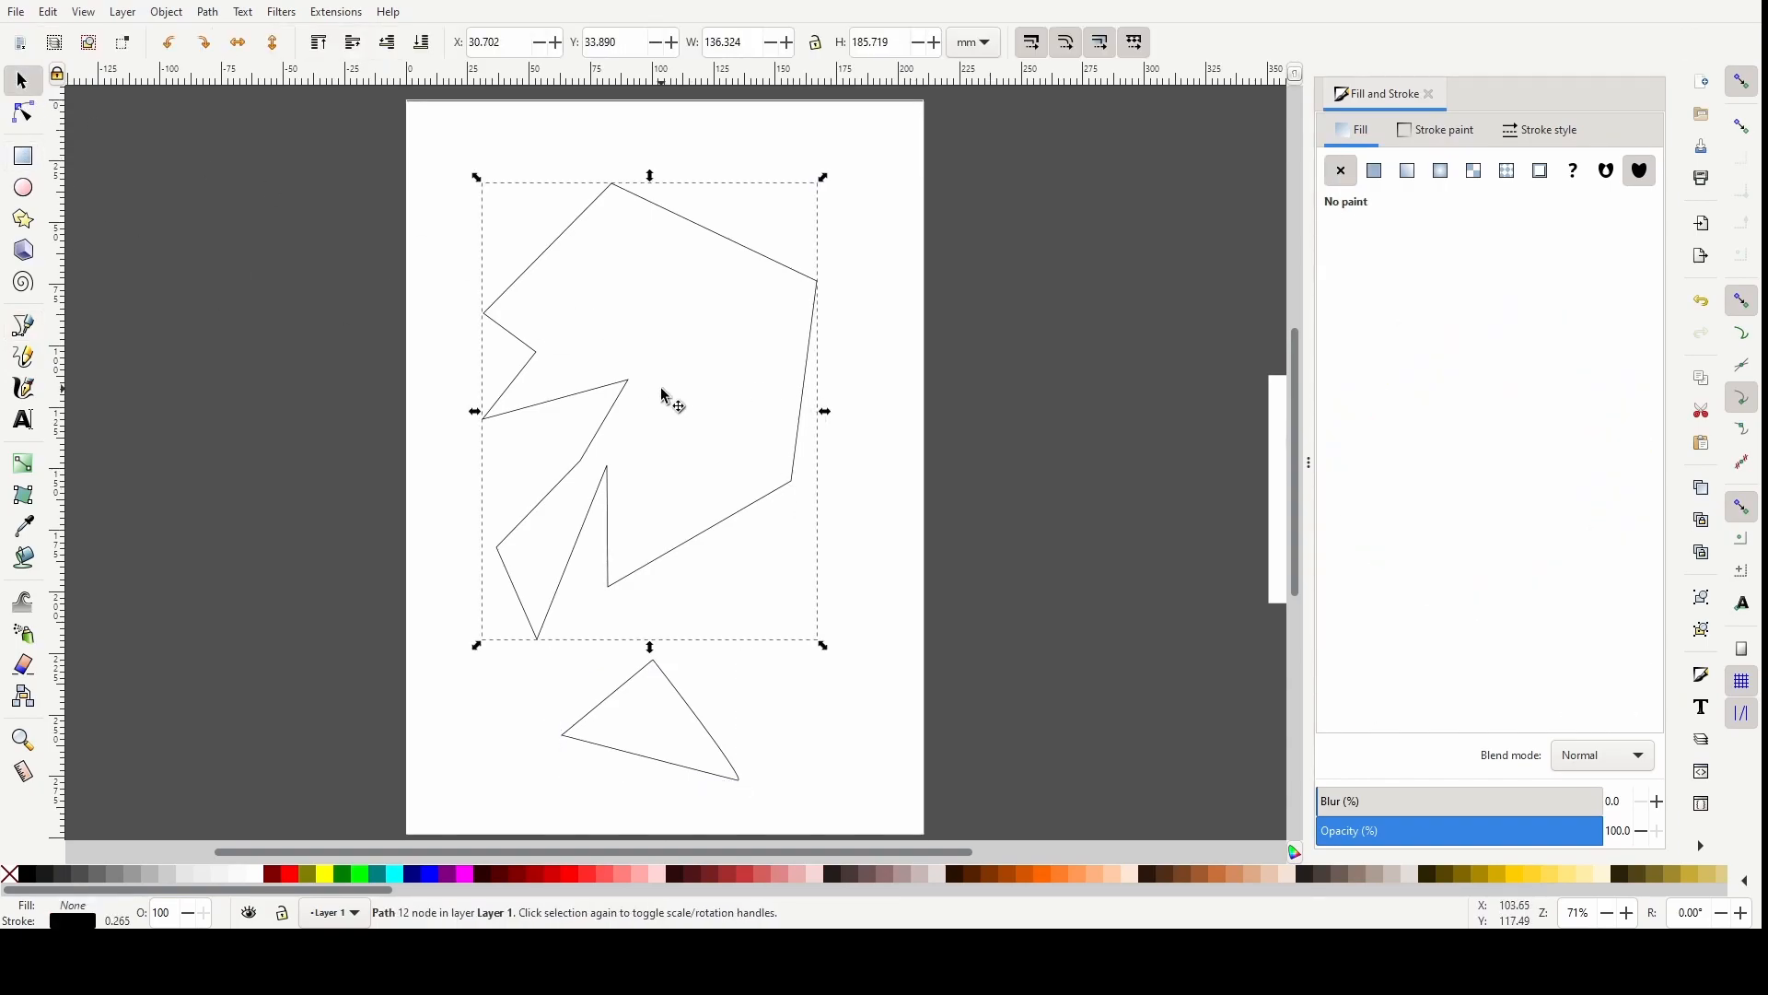
pyautogui.click(805, 400)
pyautogui.moveTo(652, 651)
pyautogui.mouseDown()
pyautogui.moveTo(778, 644)
pyautogui.moveTo(544, 624)
pyautogui.moveTo(656, 636)
pyautogui.mouseUp()
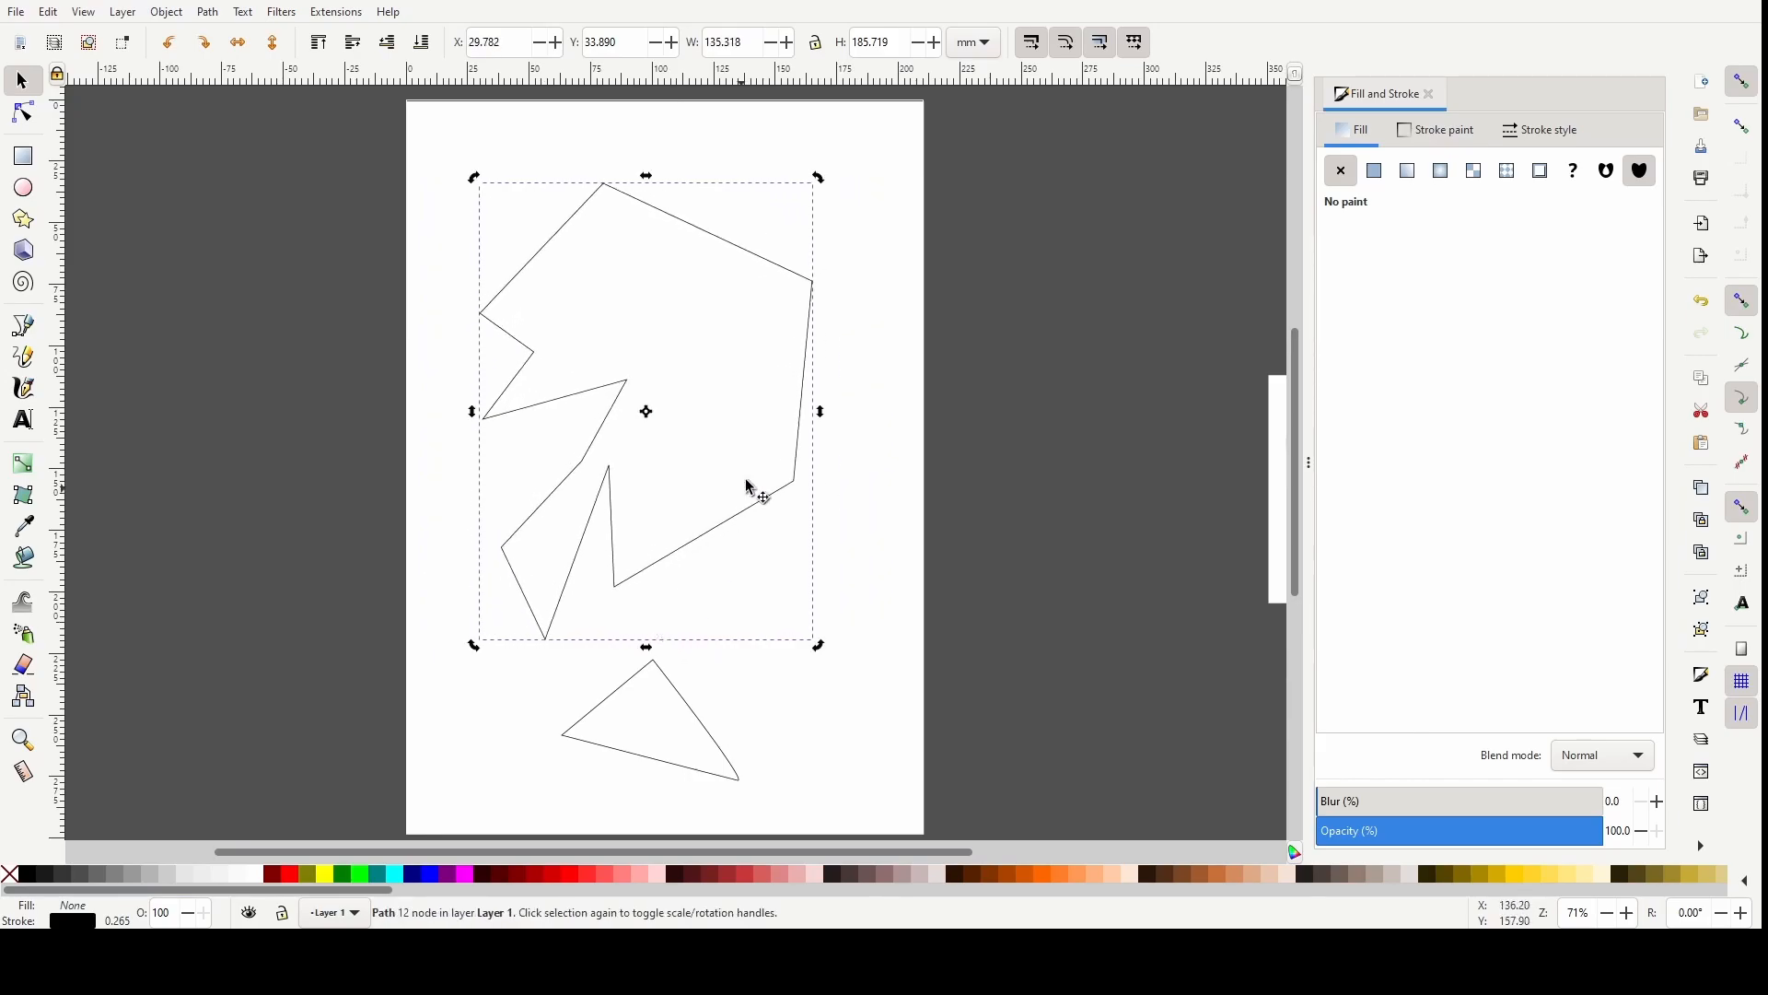
# Reshape the large polygon by moving several of its nodes outward to smooth out the deep notches
pyautogui.press('n')
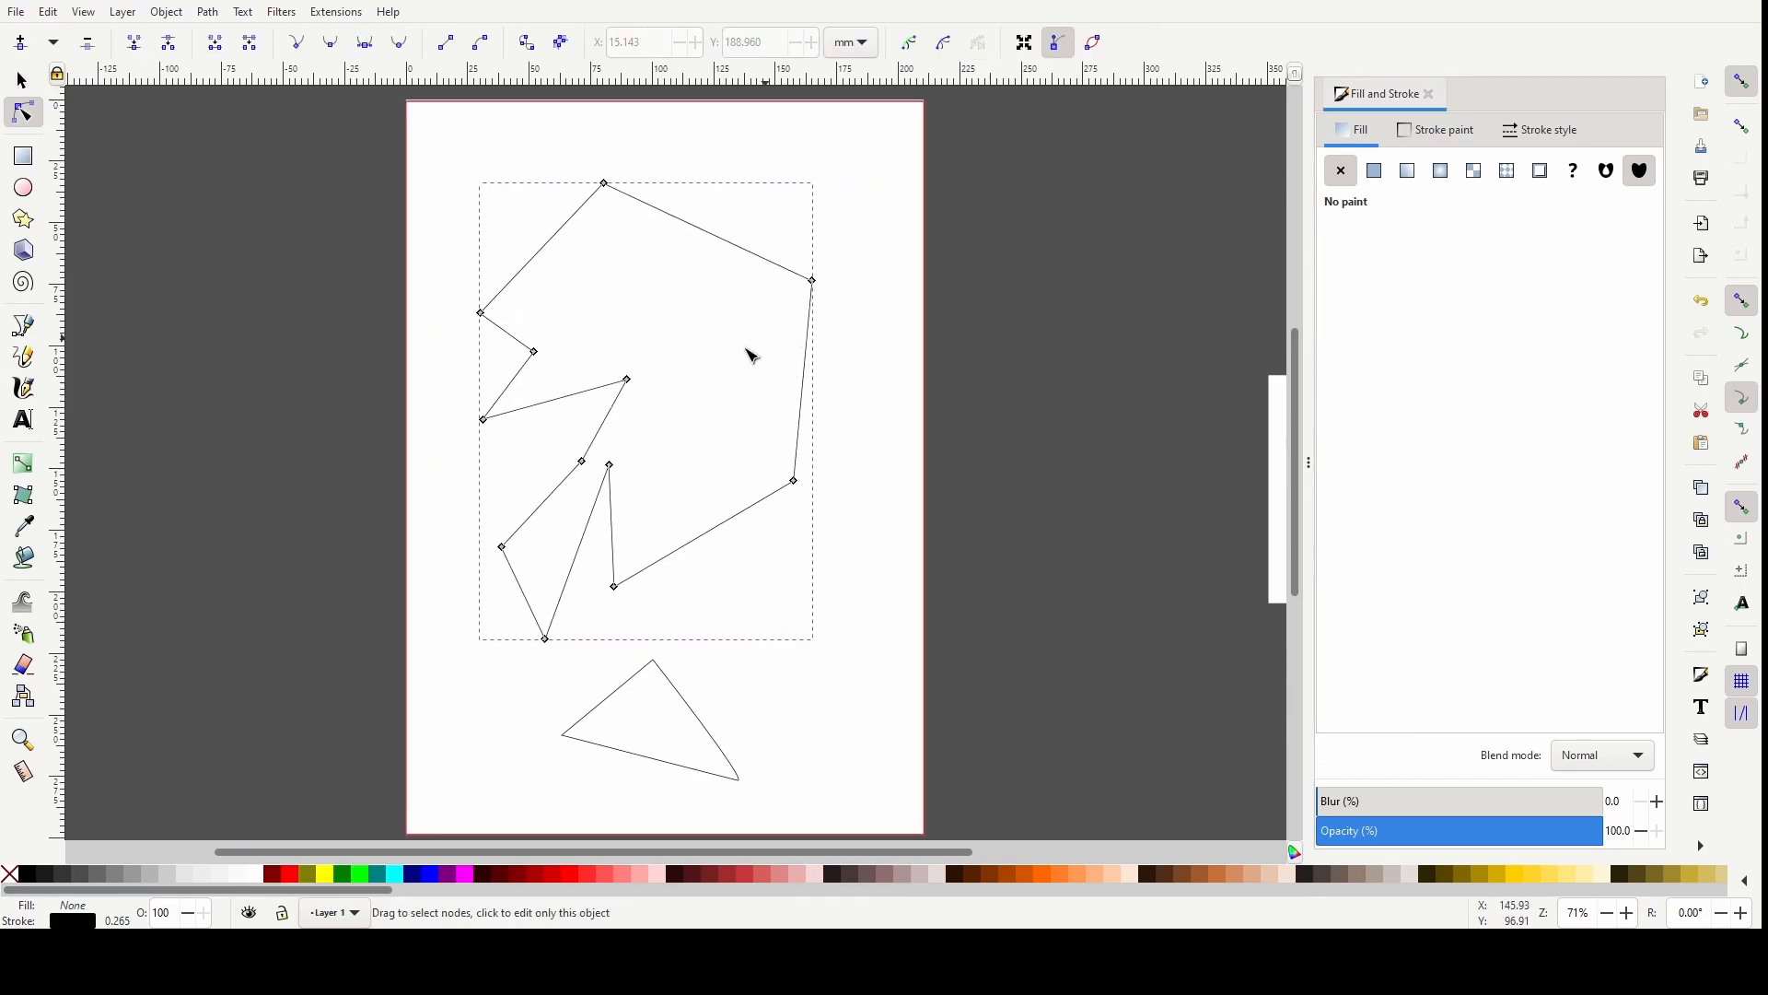
pyautogui.moveTo(615, 587); pyautogui.dragTo(737, 532)
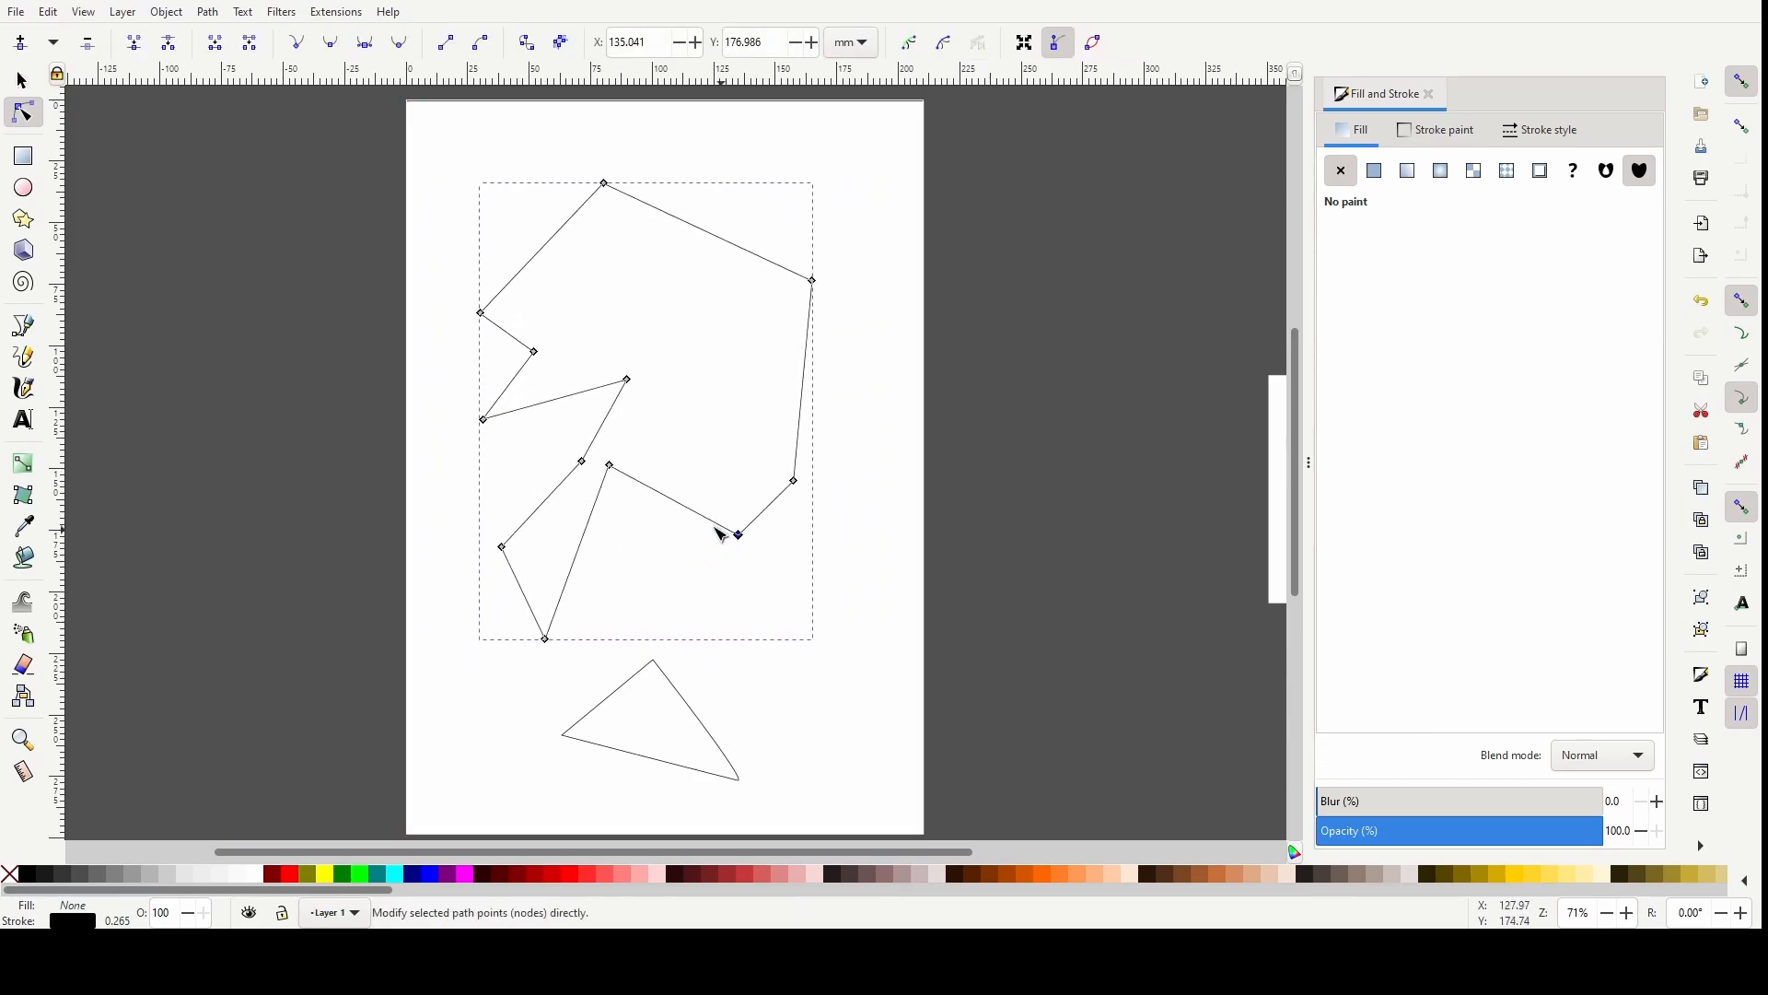
pyautogui.moveTo(609, 465); pyautogui.dragTo(699, 257)
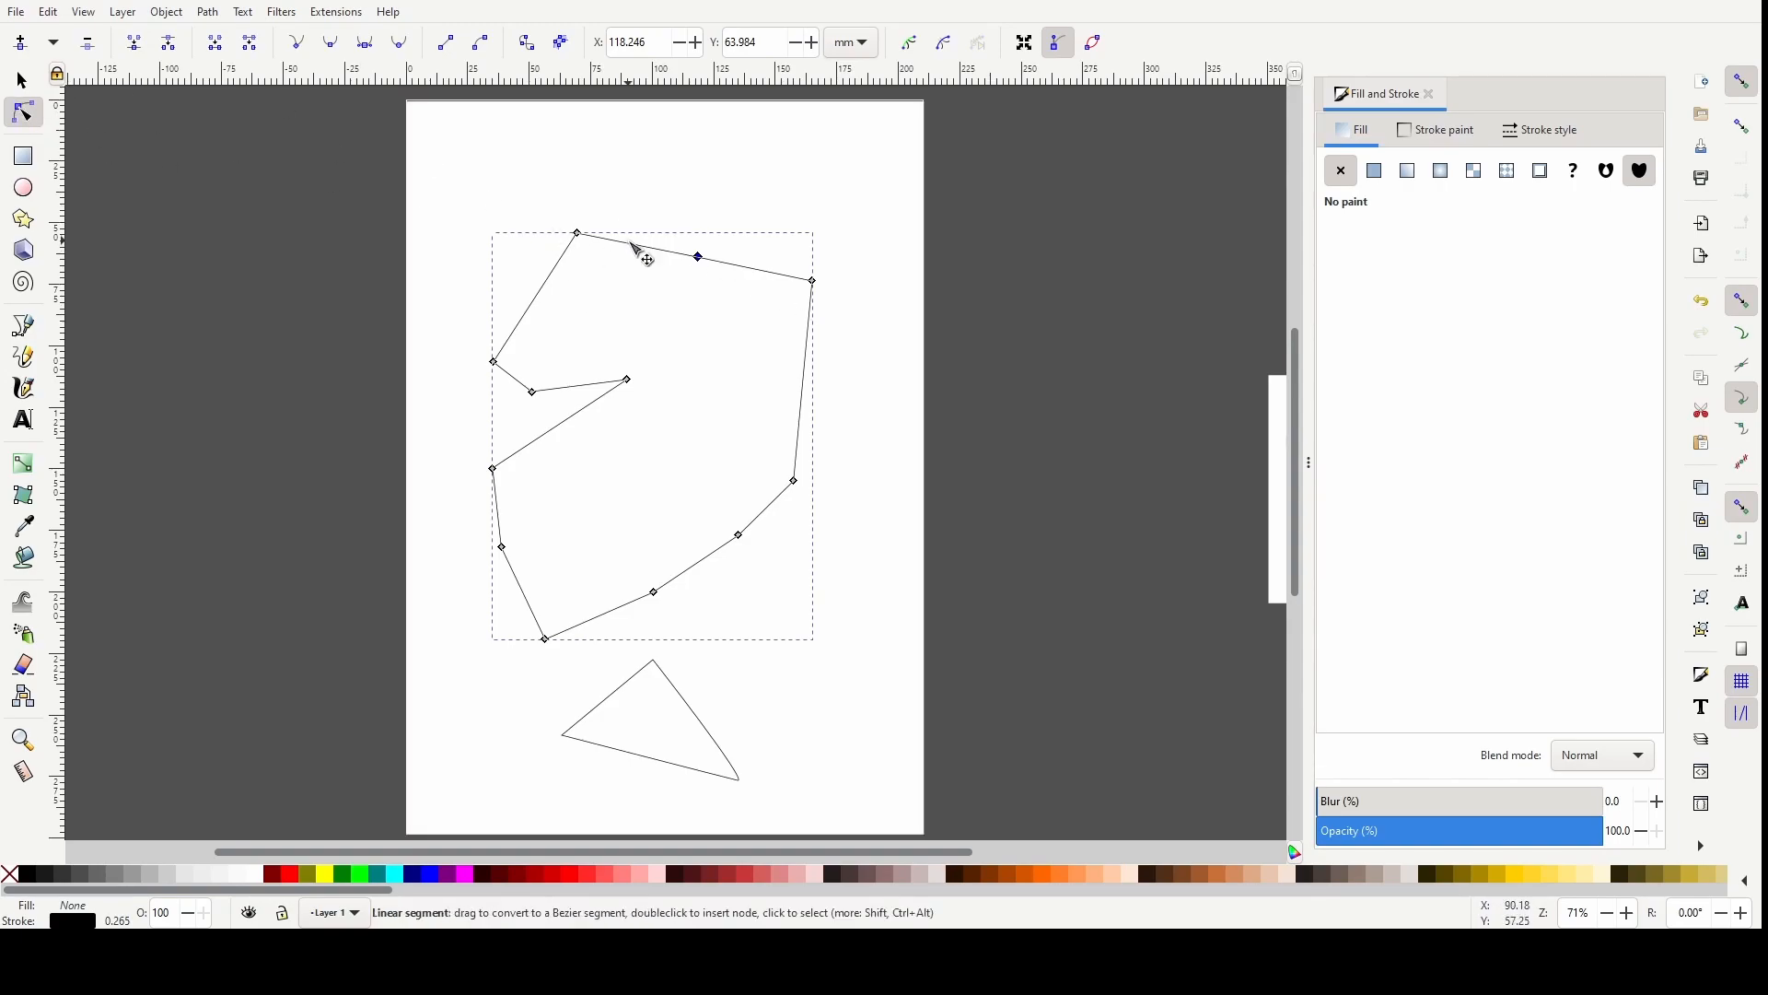
pyautogui.click(672, 687)
pyautogui.click(671, 589)
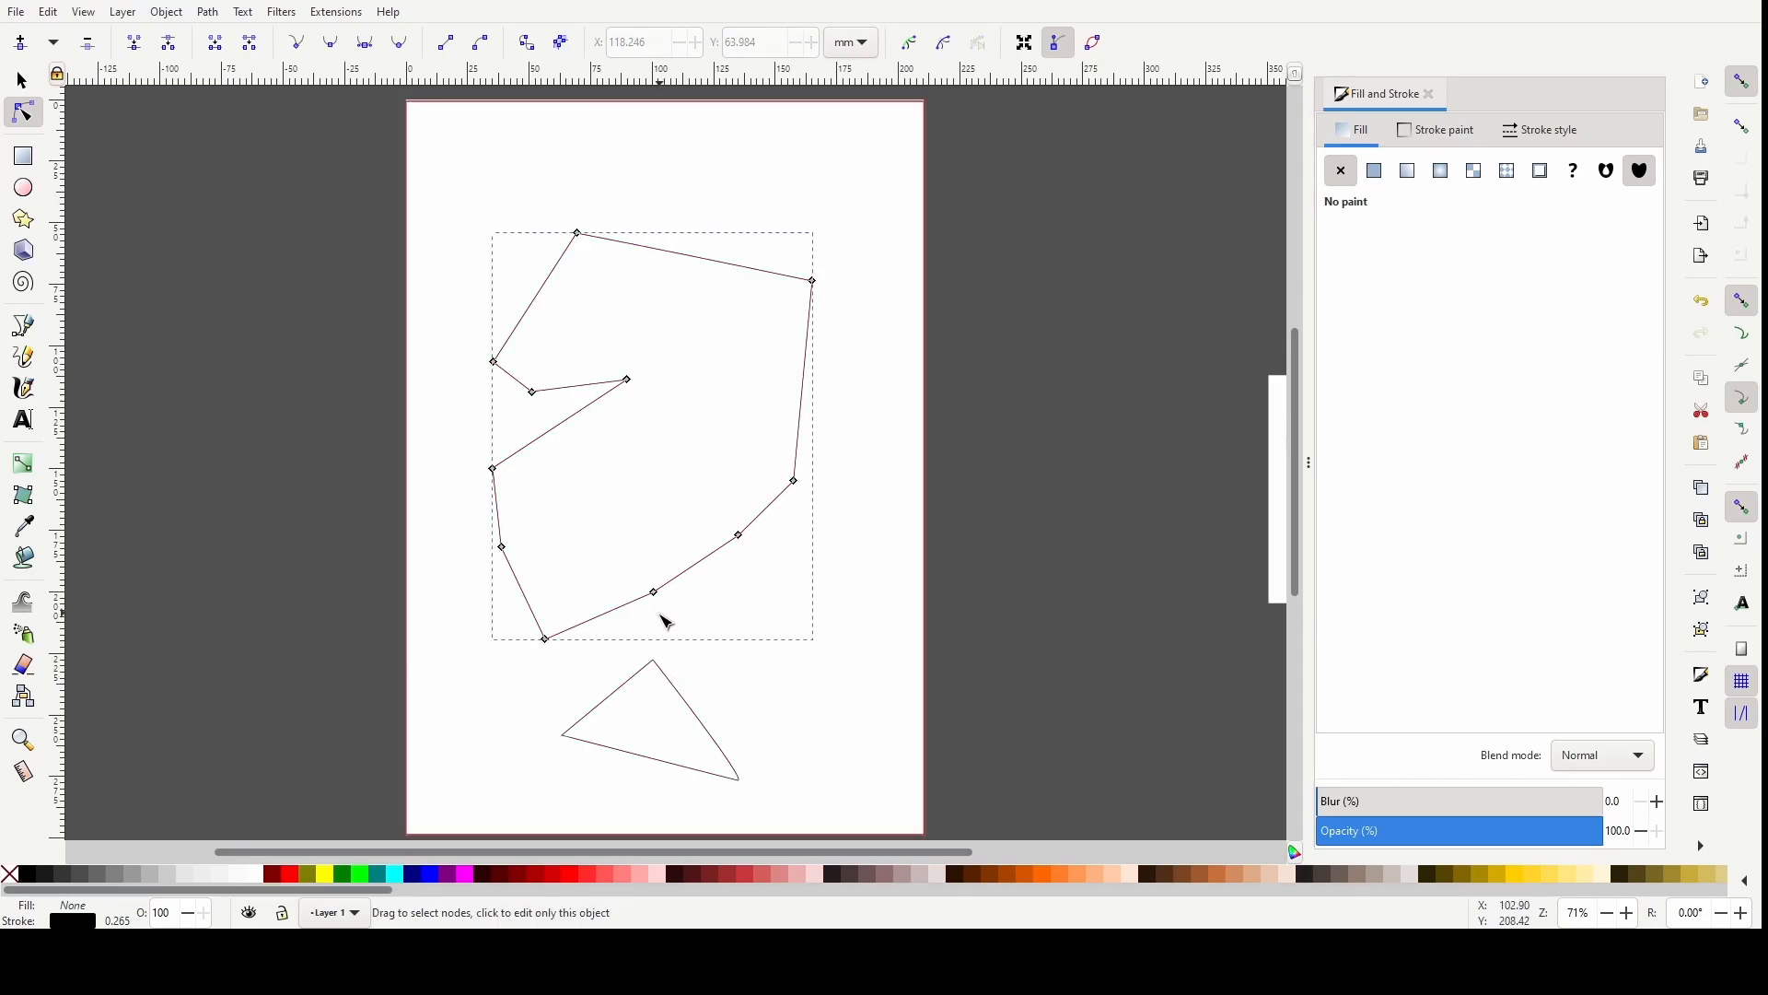
# Delete the large polygon and the small triangle to clear the page
pyautogui.click(22, 81)
pyautogui.click(173, 261)
pyautogui.click(548, 285)
pyautogui.press('Delete')
pyautogui.click(682, 701)
pyautogui.press('Delete')
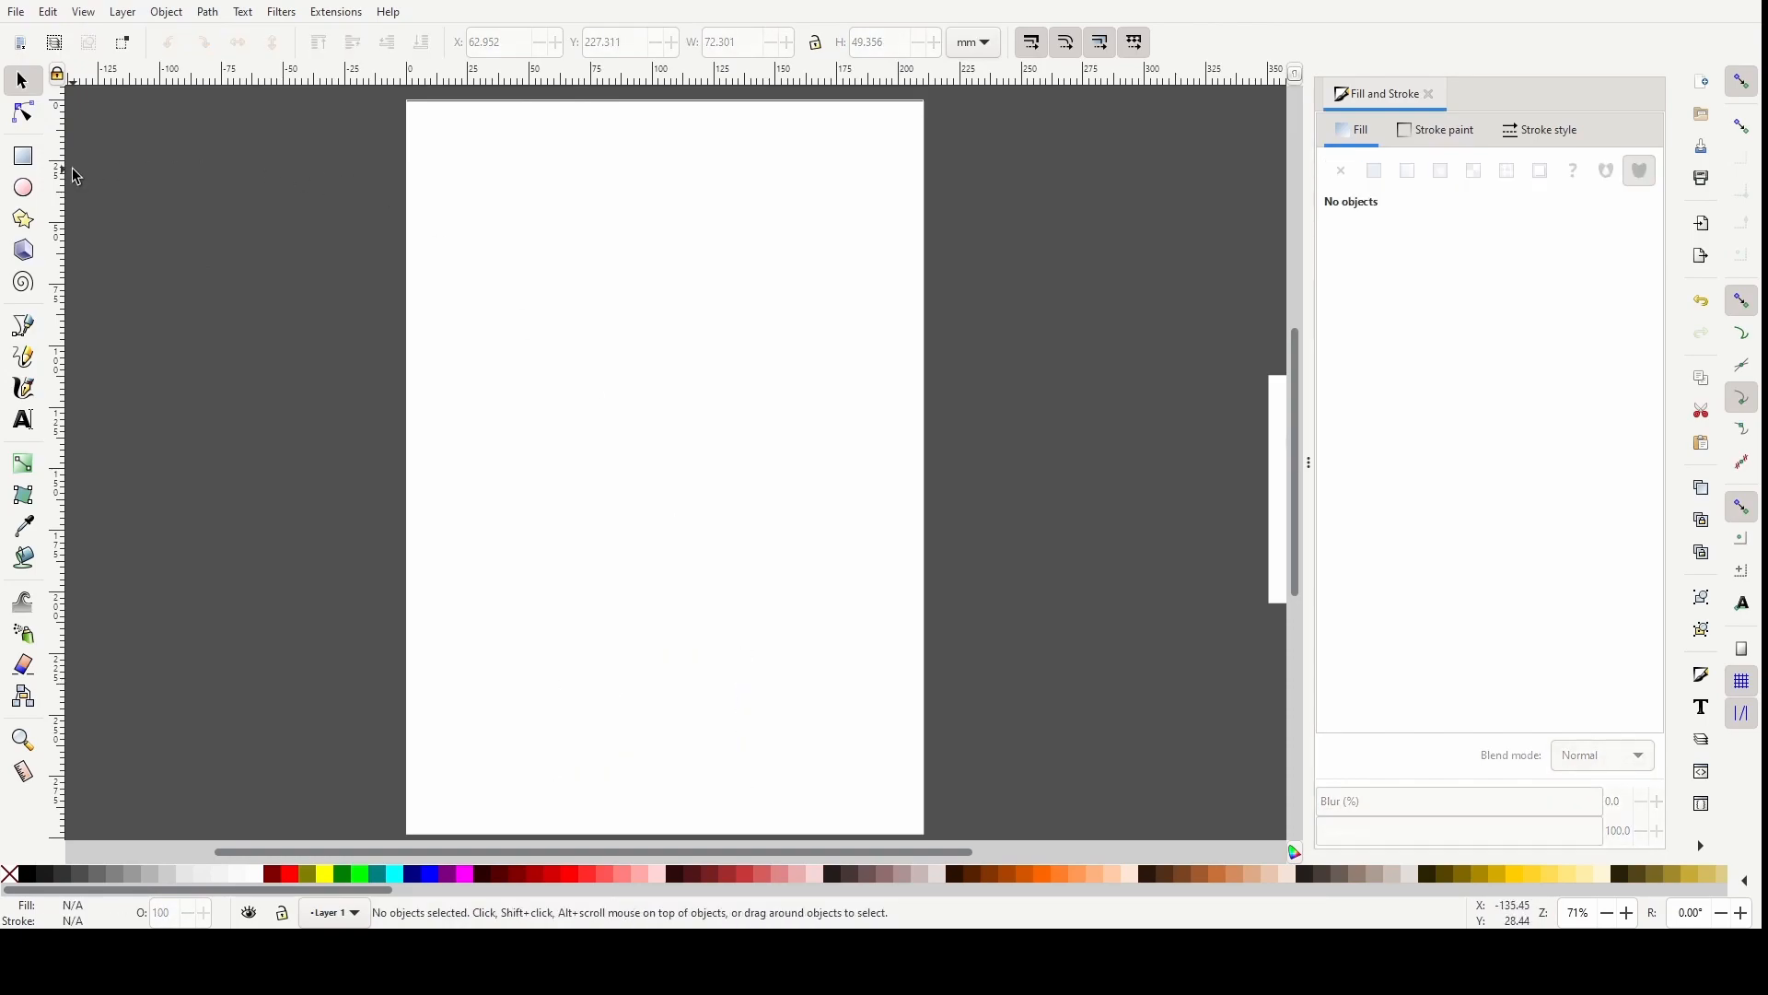
# Draw a closed triangle about 137 × 104 mm on the upper part of the page with the Pen tool
pyautogui.click(22, 326)
pyautogui.click(476, 317)
pyautogui.click(665, 147)
pyautogui.click(811, 401)
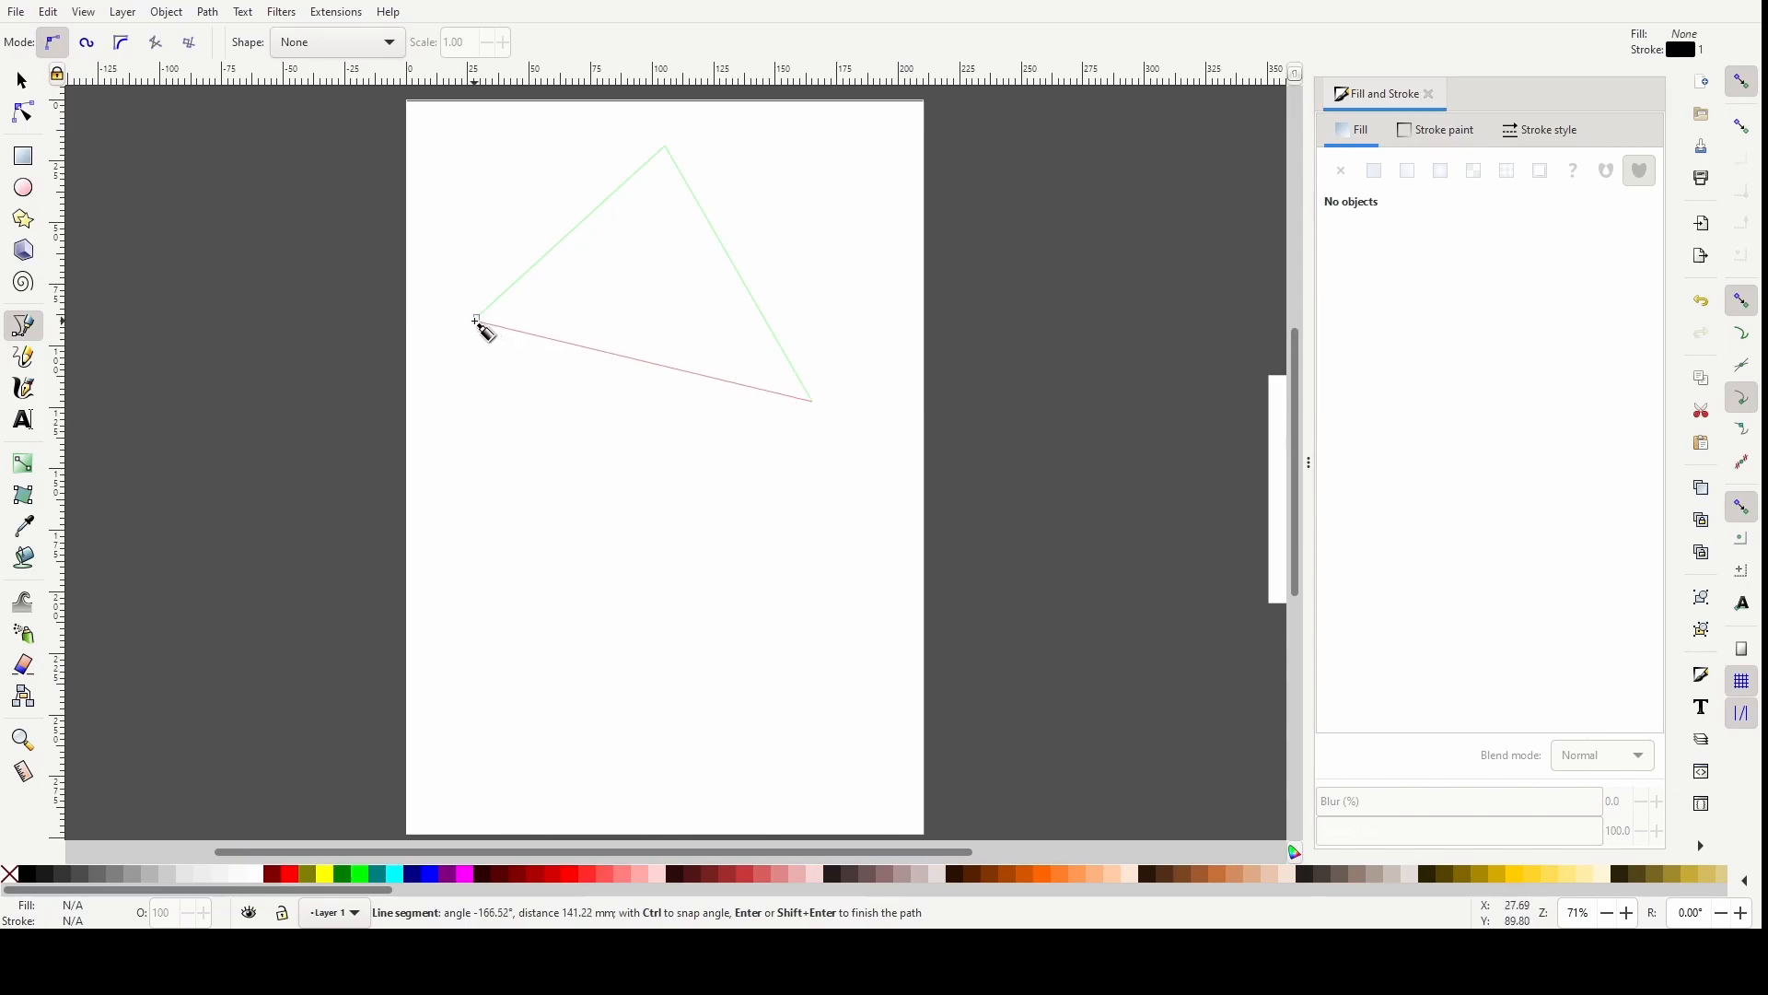
pyautogui.click(476, 317)
pyautogui.click(29, 87)
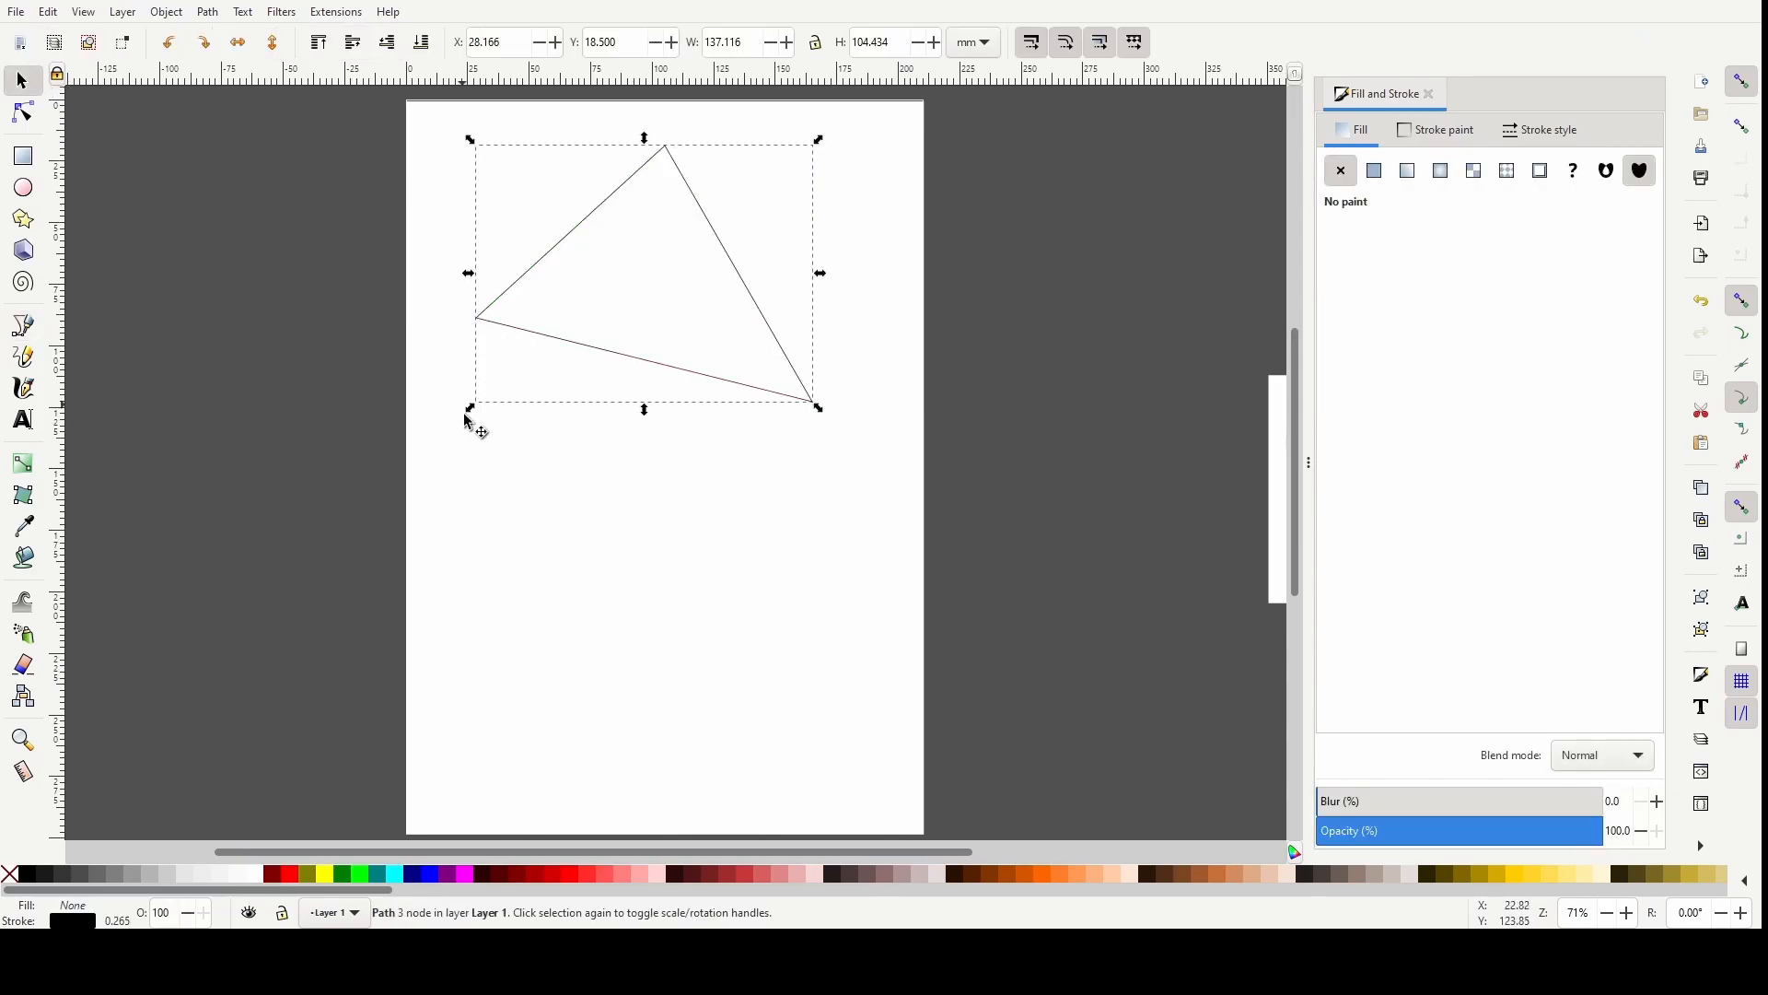
# Fill the triangle with flat cyan, keeping its stroke black
pyautogui.click(1440, 131)
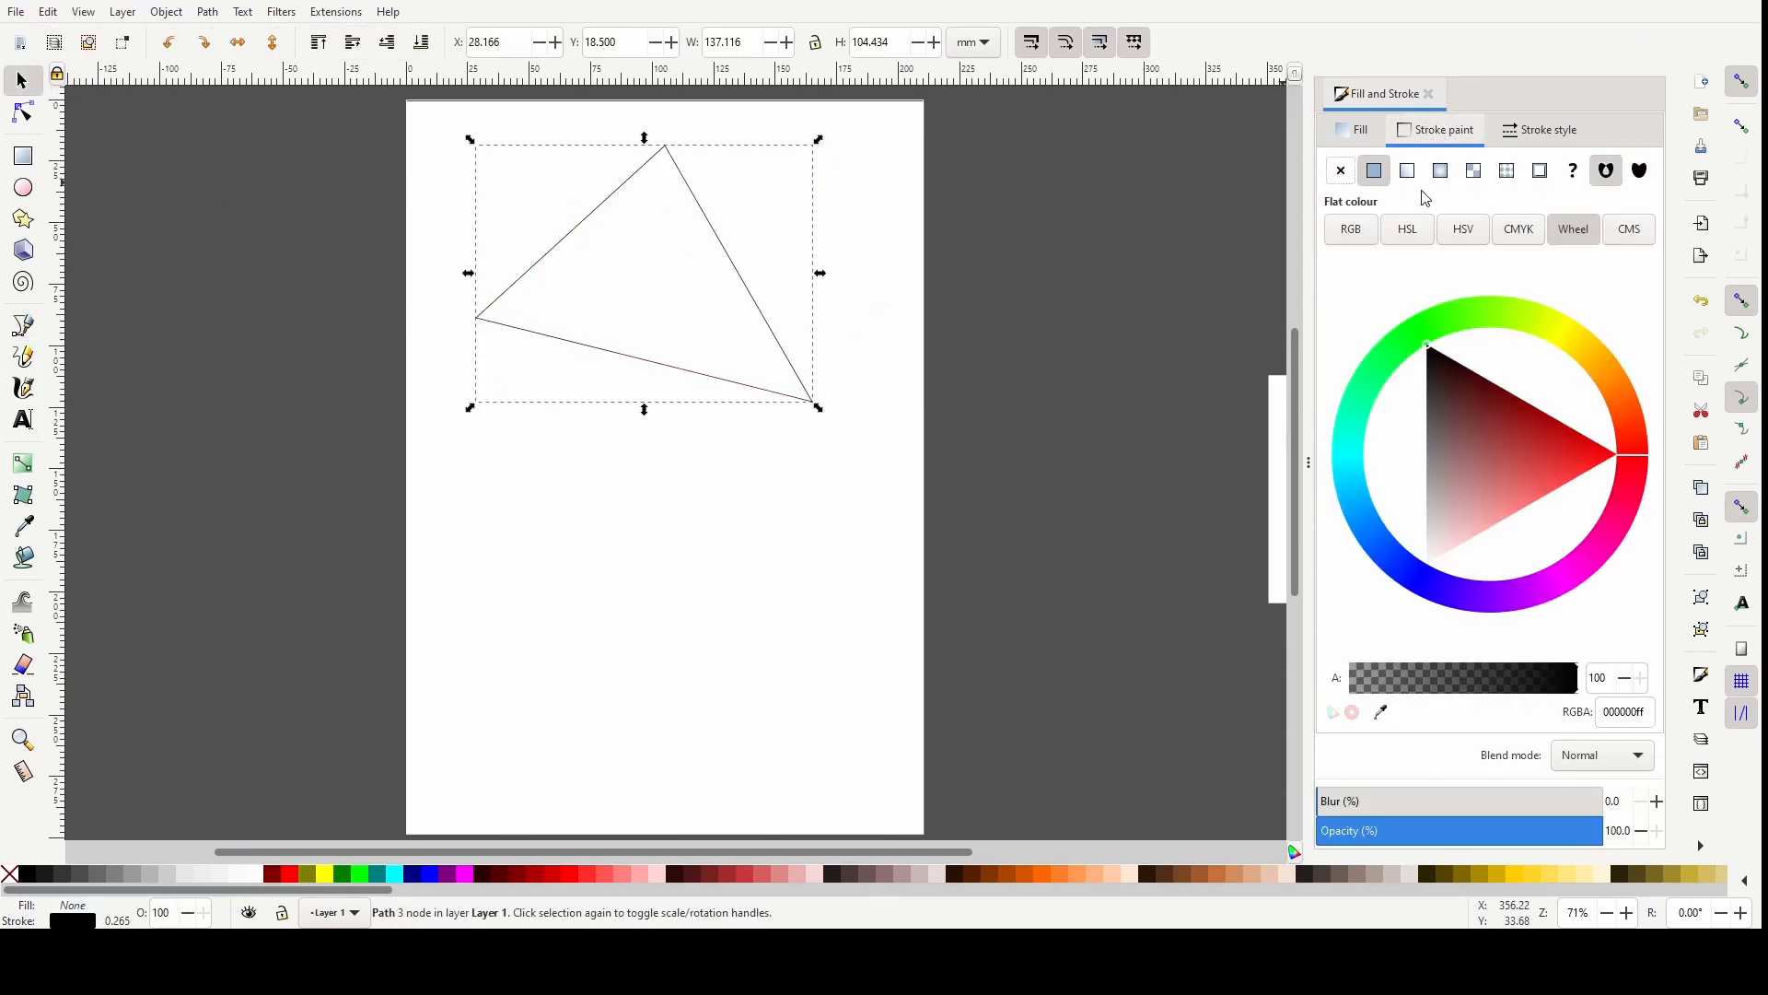
pyautogui.moveTo(1473, 380)
pyautogui.mouseDown()
pyautogui.moveTo(1380, 396)
pyautogui.moveTo(1403, 318)
pyautogui.moveTo(1347, 455)
pyautogui.mouseUp()
pyautogui.click(1353, 131)
pyautogui.click(1373, 171)
pyautogui.moveTo(1485, 457); pyautogui.dragTo(1335, 457)
# Set the triangle's stroke width to 3 mm
pyautogui.click(1543, 130)
pyautogui.doubleClick(1406, 174)
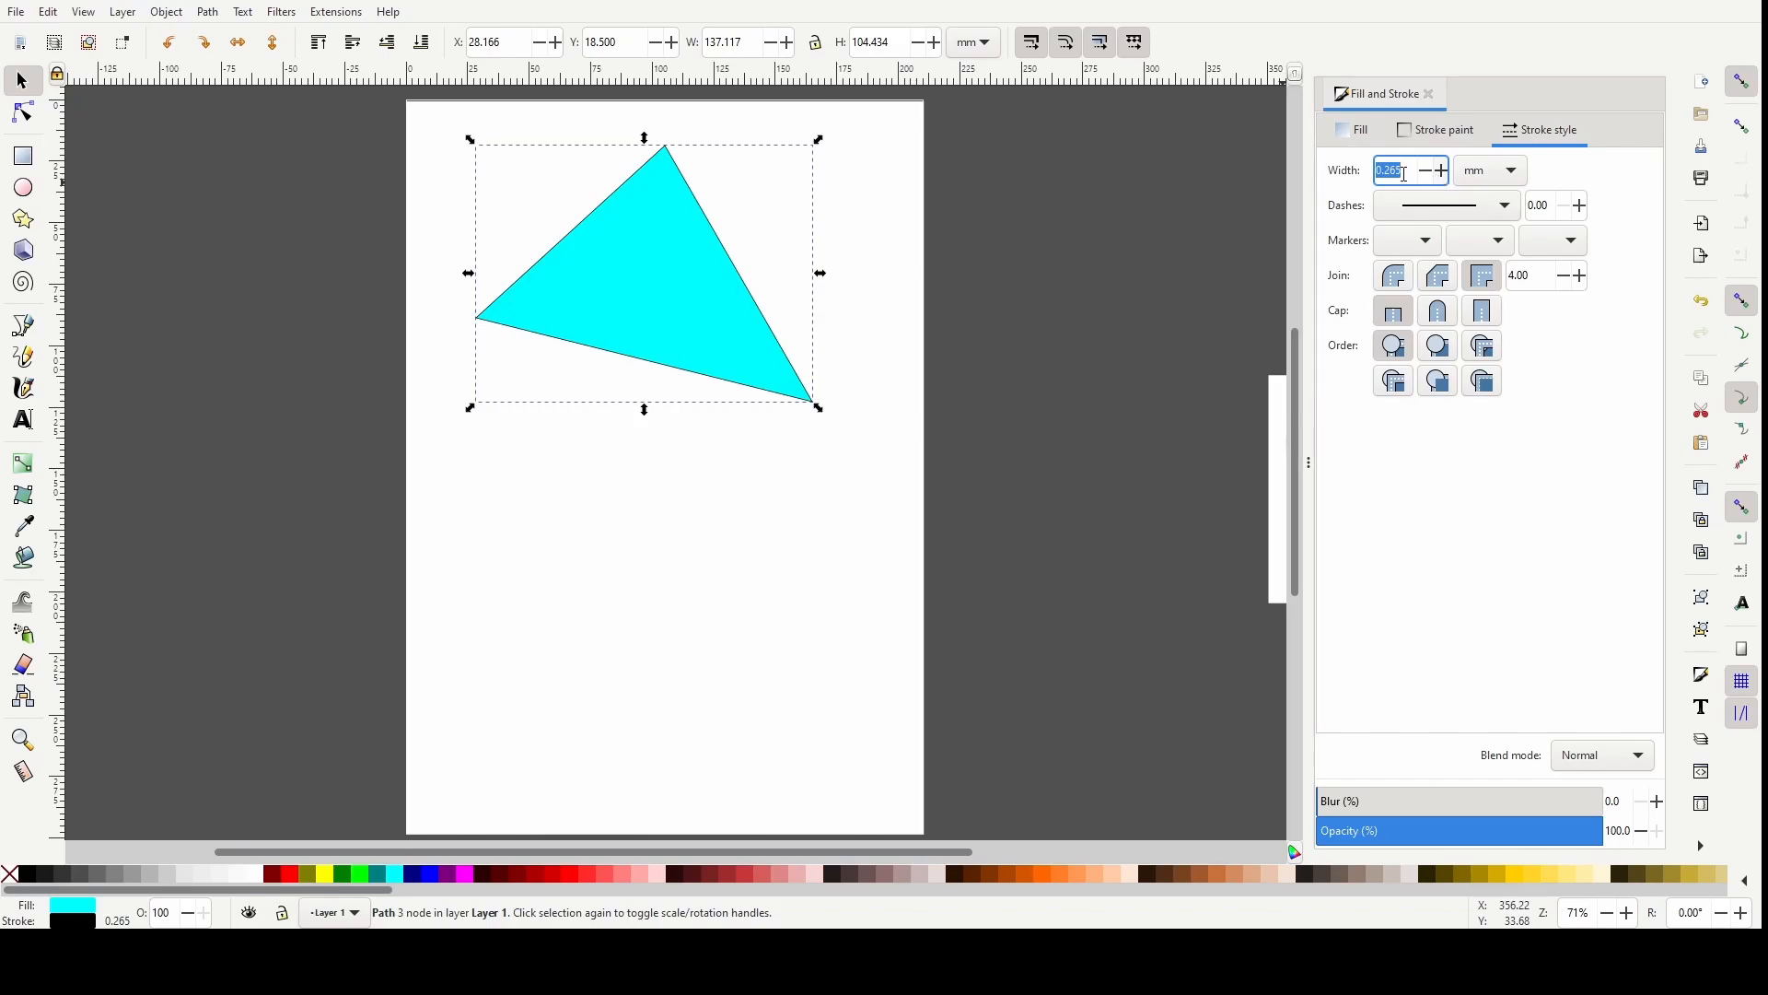
pyautogui.write('3')
pyautogui.press('Return')
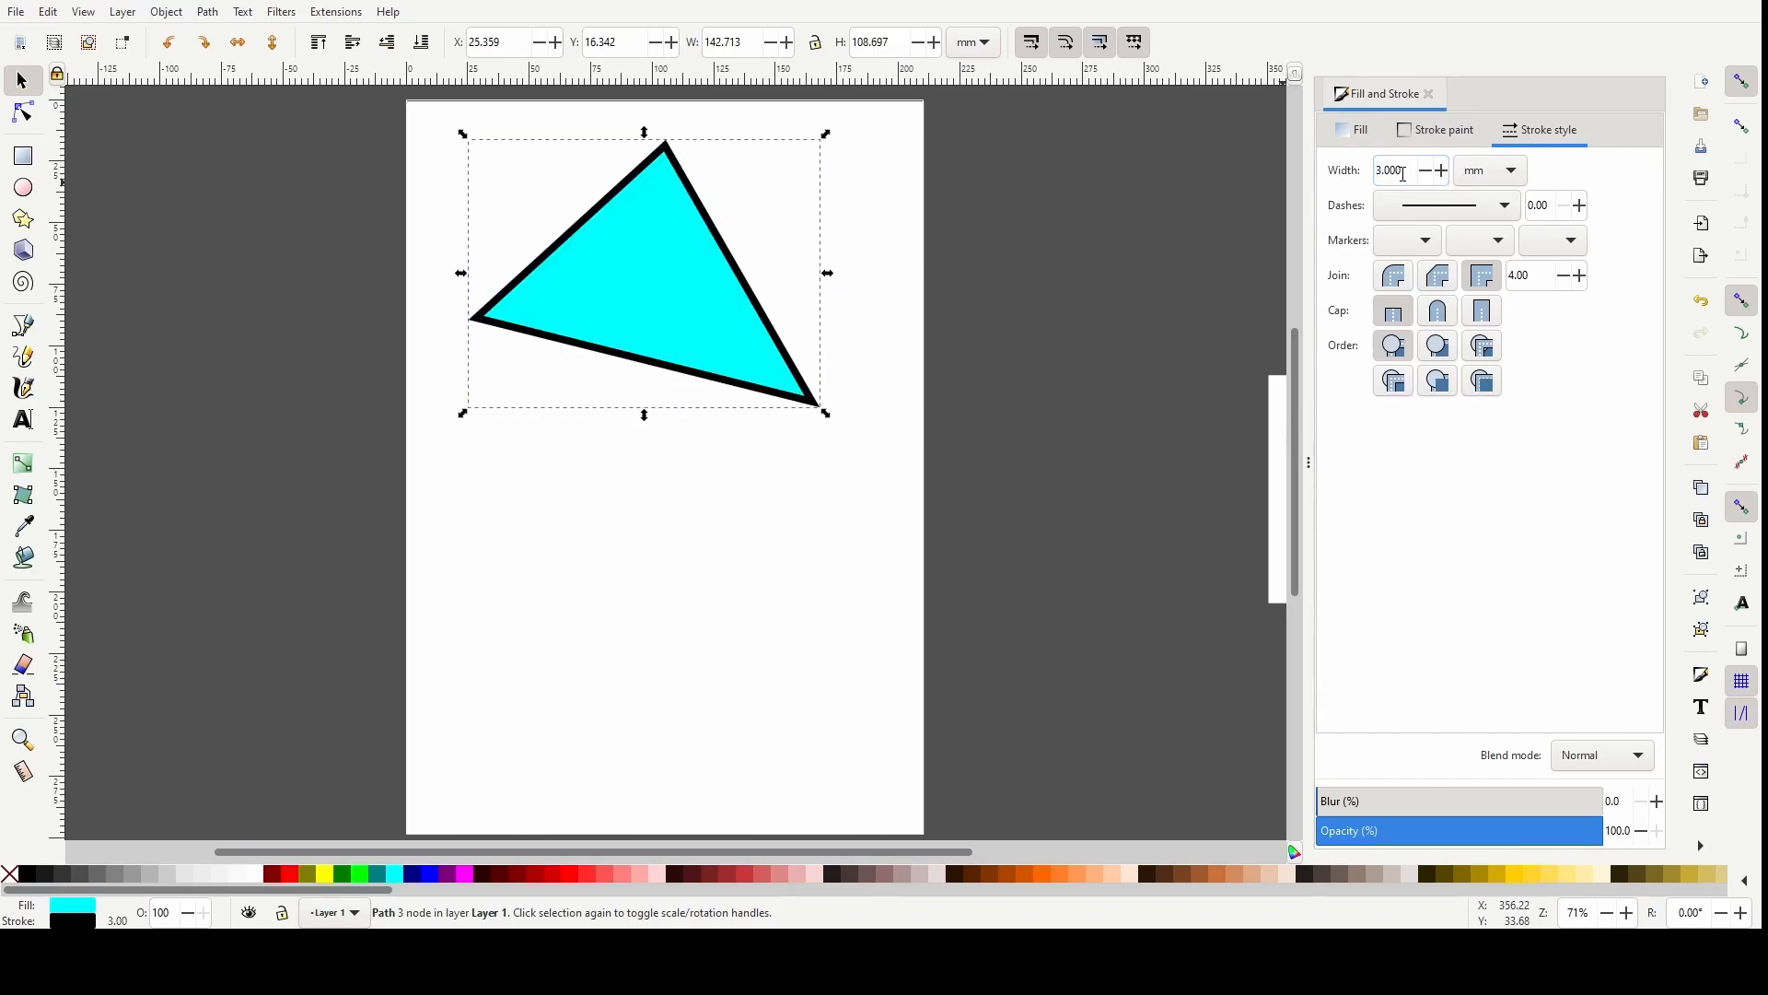
# Draw an open five-node path of straight segments, about 168 × 83 mm, below the cyan triangle
pyautogui.click(28, 329)
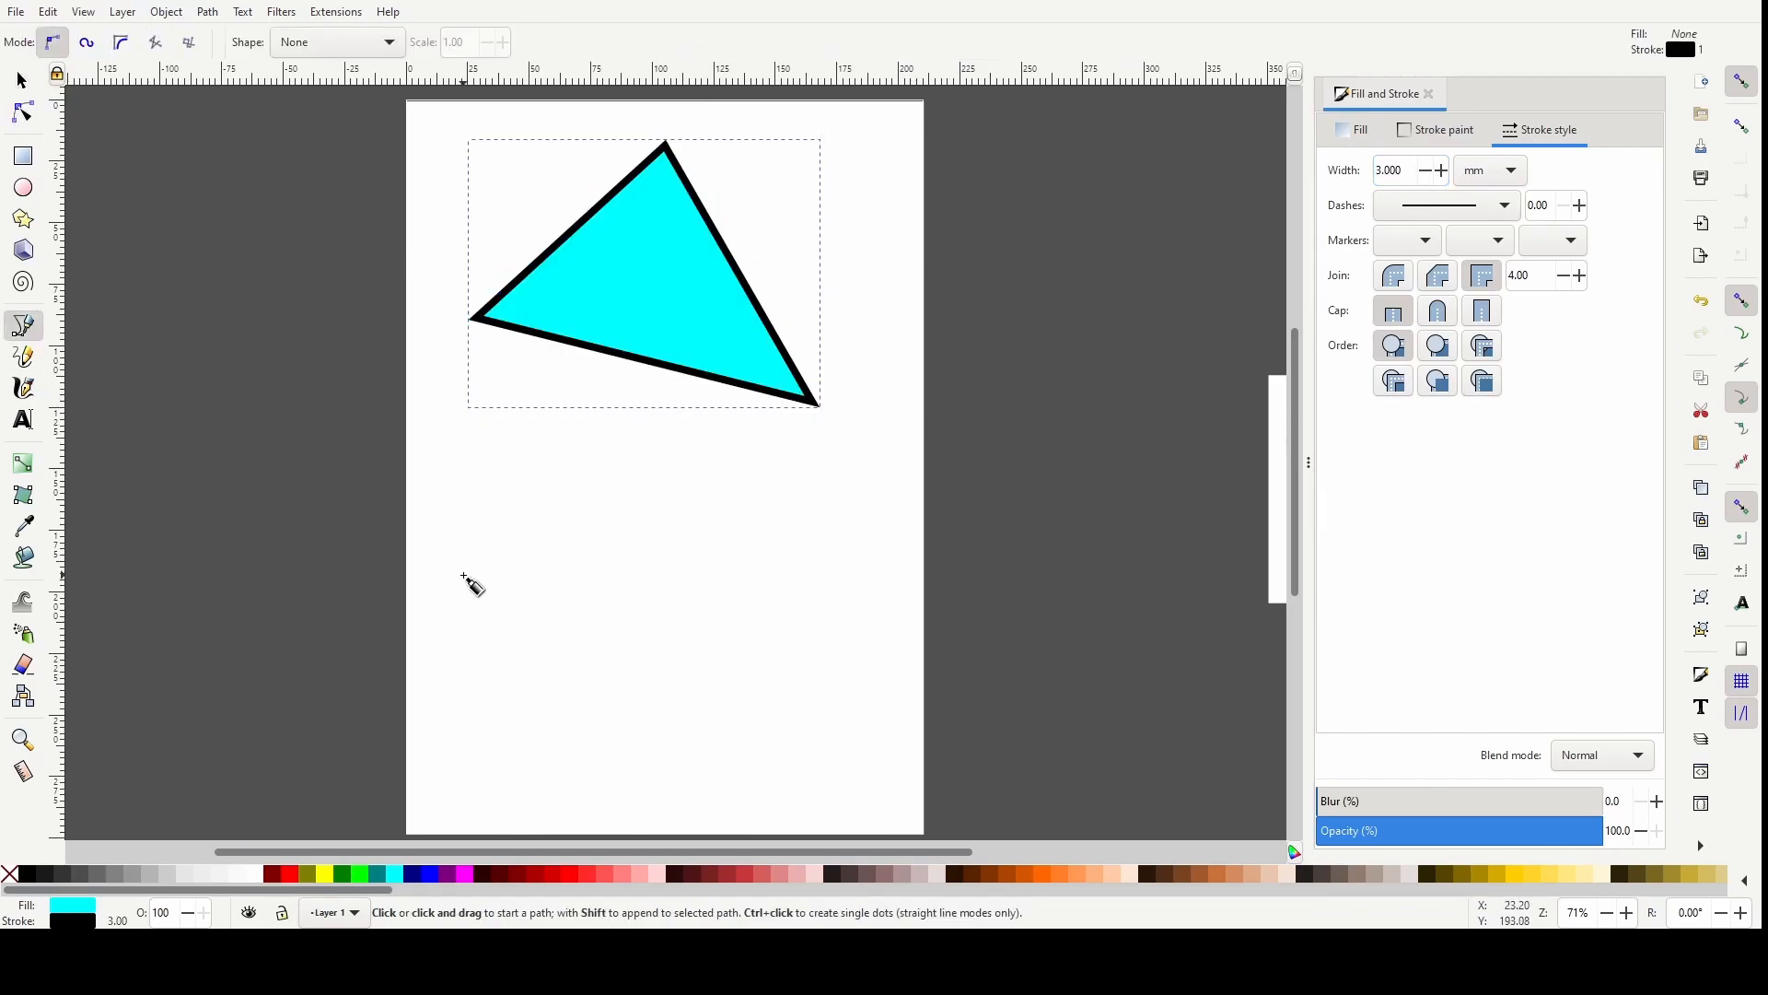
pyautogui.click(462, 576)
pyautogui.click(689, 475)
pyautogui.click(873, 590)
pyautogui.click(797, 613)
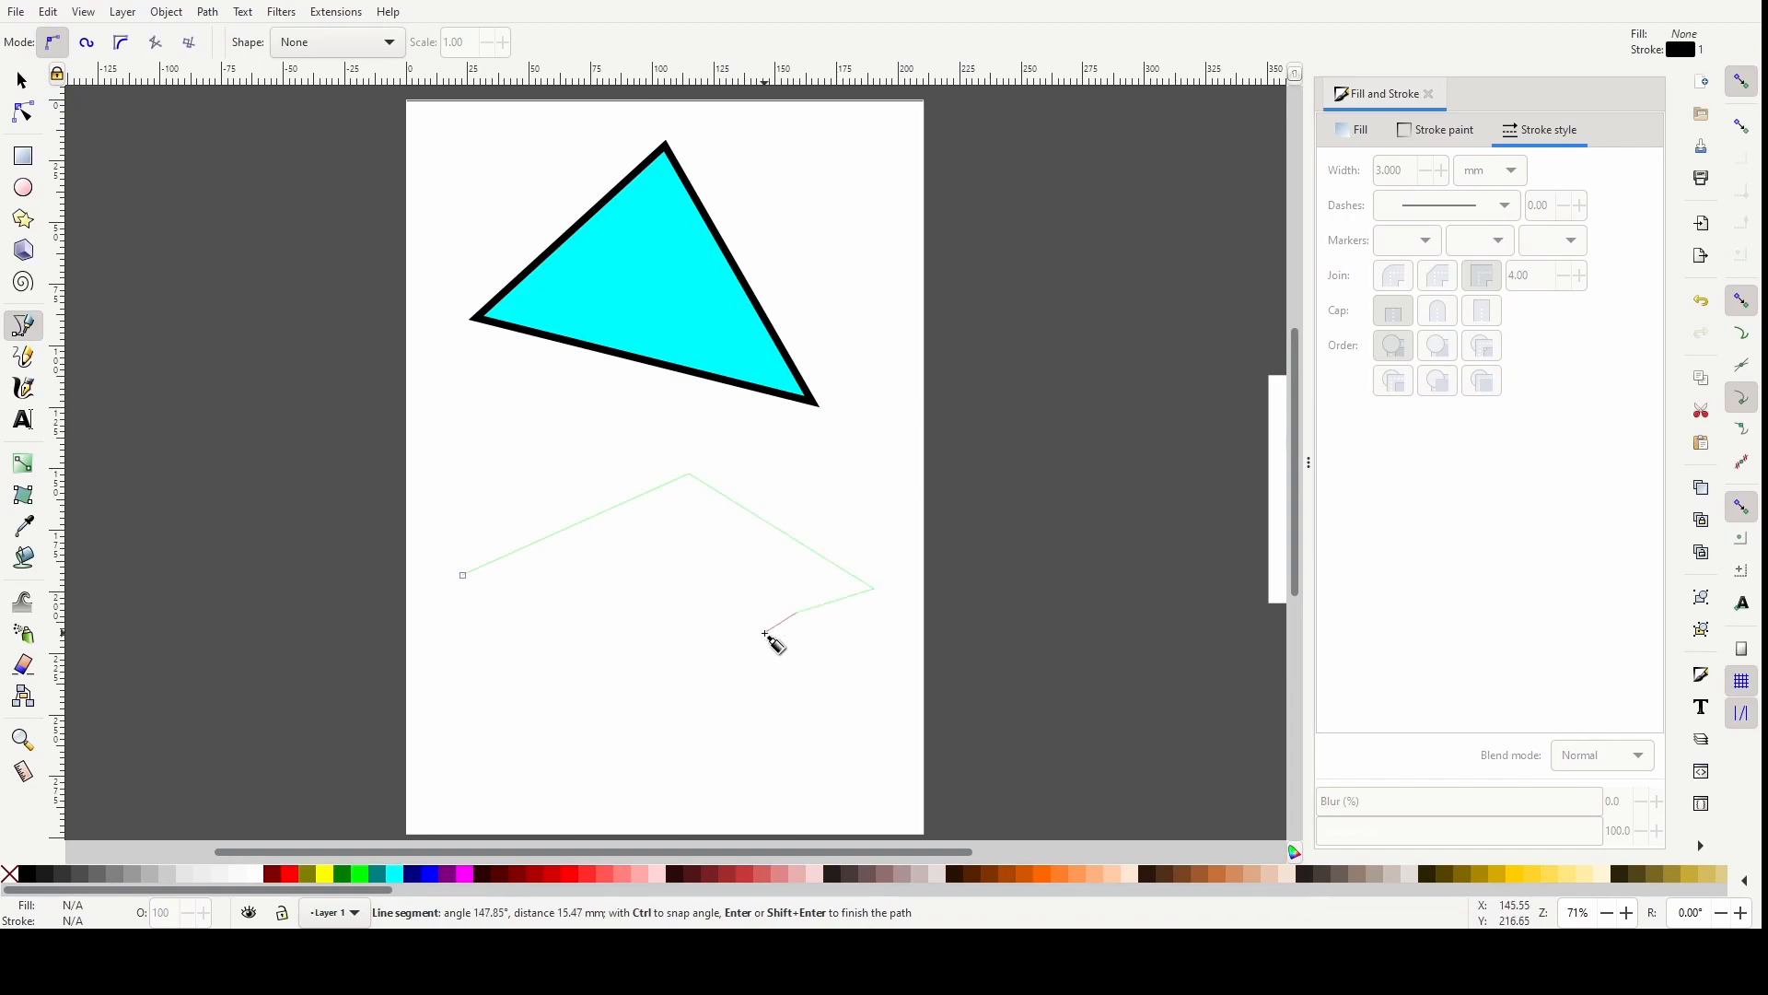
pyautogui.doubleClick(753, 680)
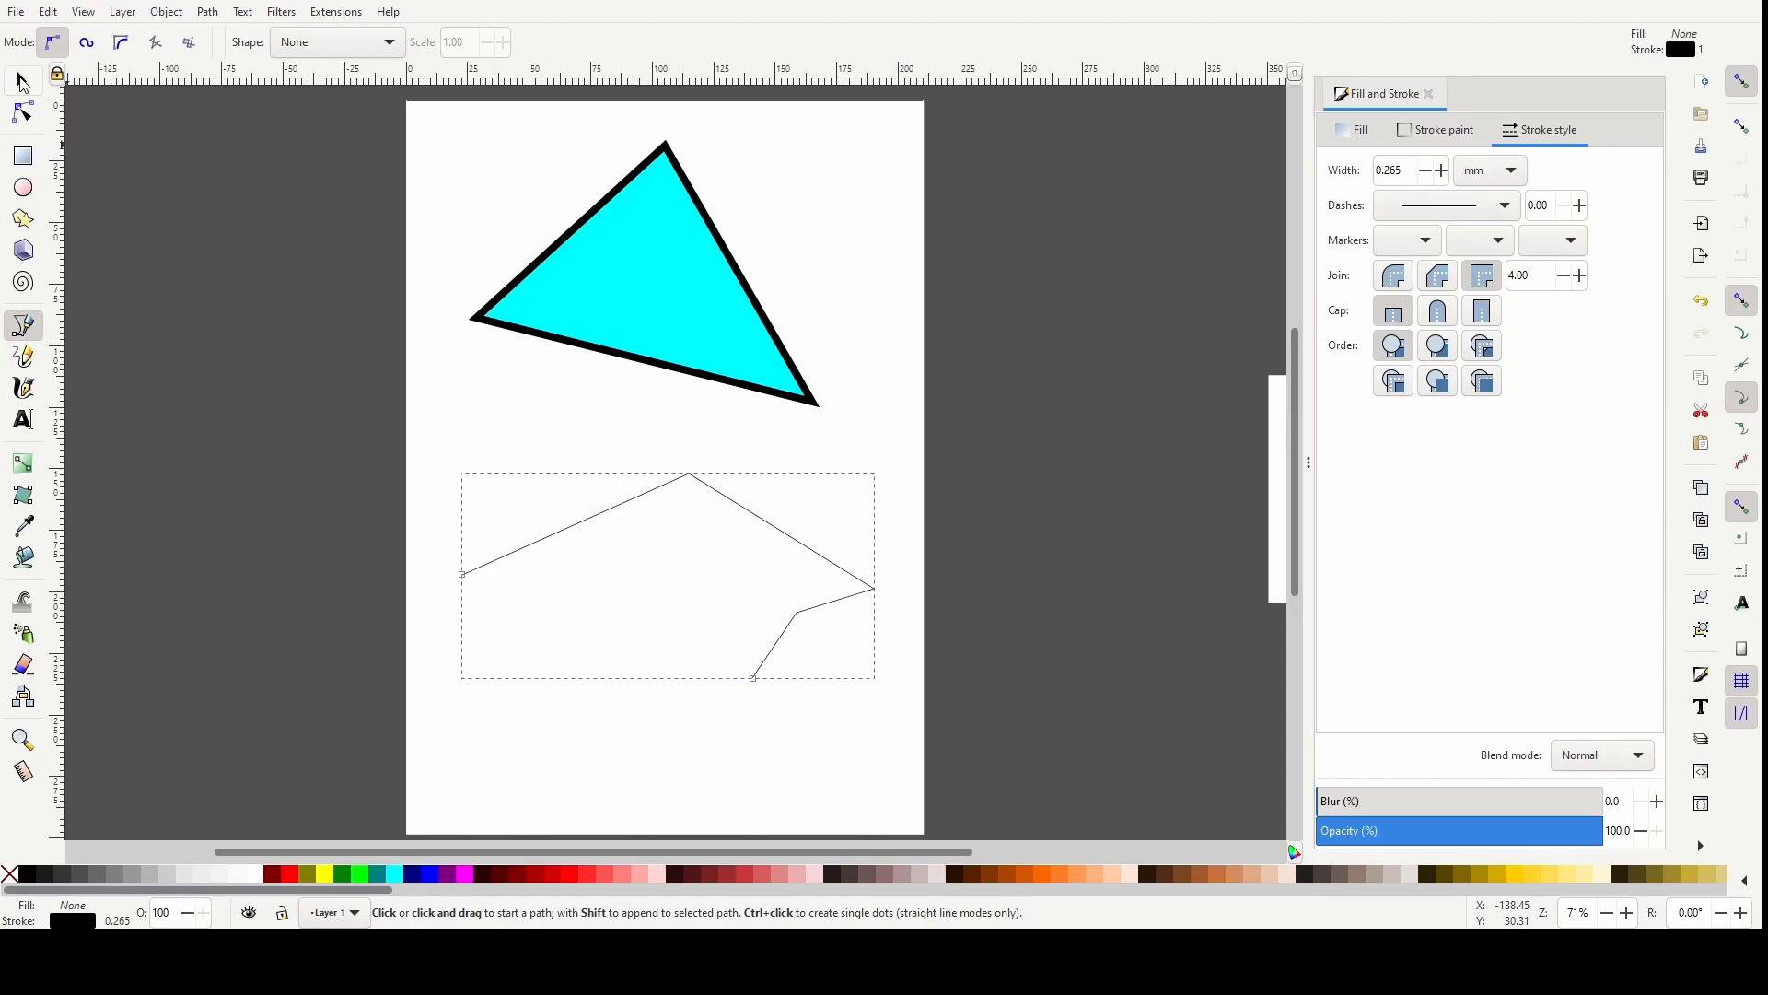
pyautogui.click(23, 83)
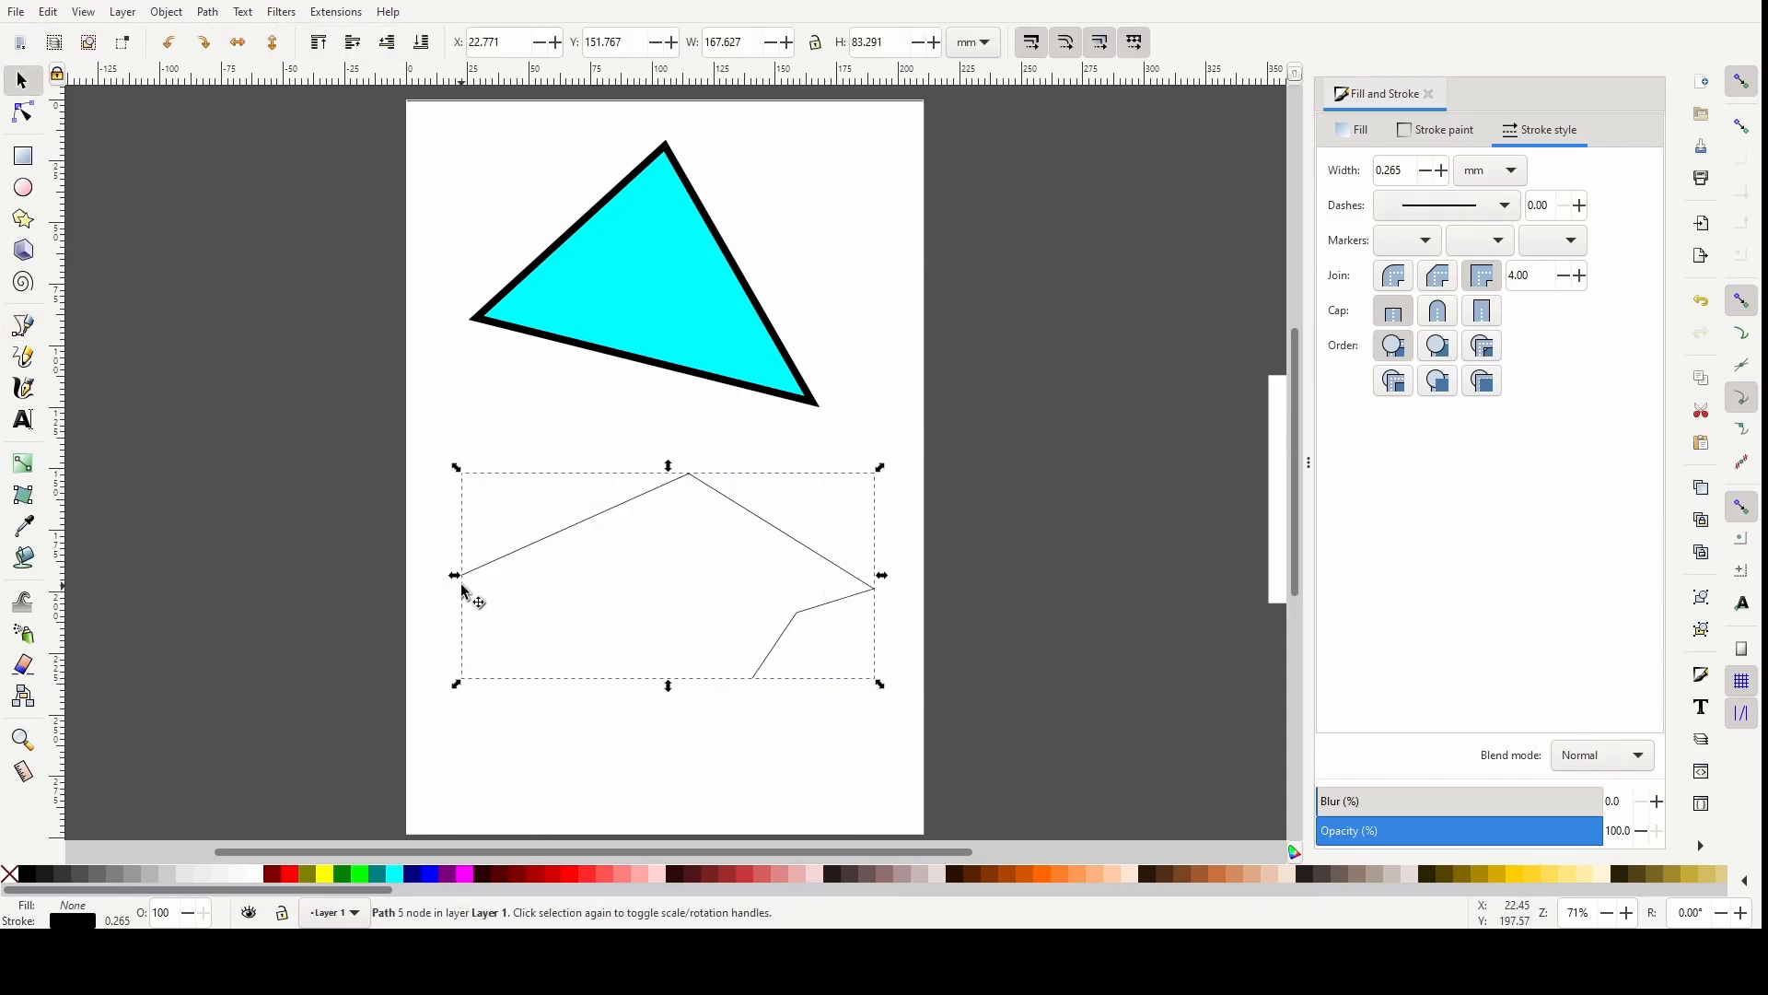
# Try a flat greyish-teal fill and a stroke hue change on the open path, and delete the path
pyautogui.click(1354, 130)
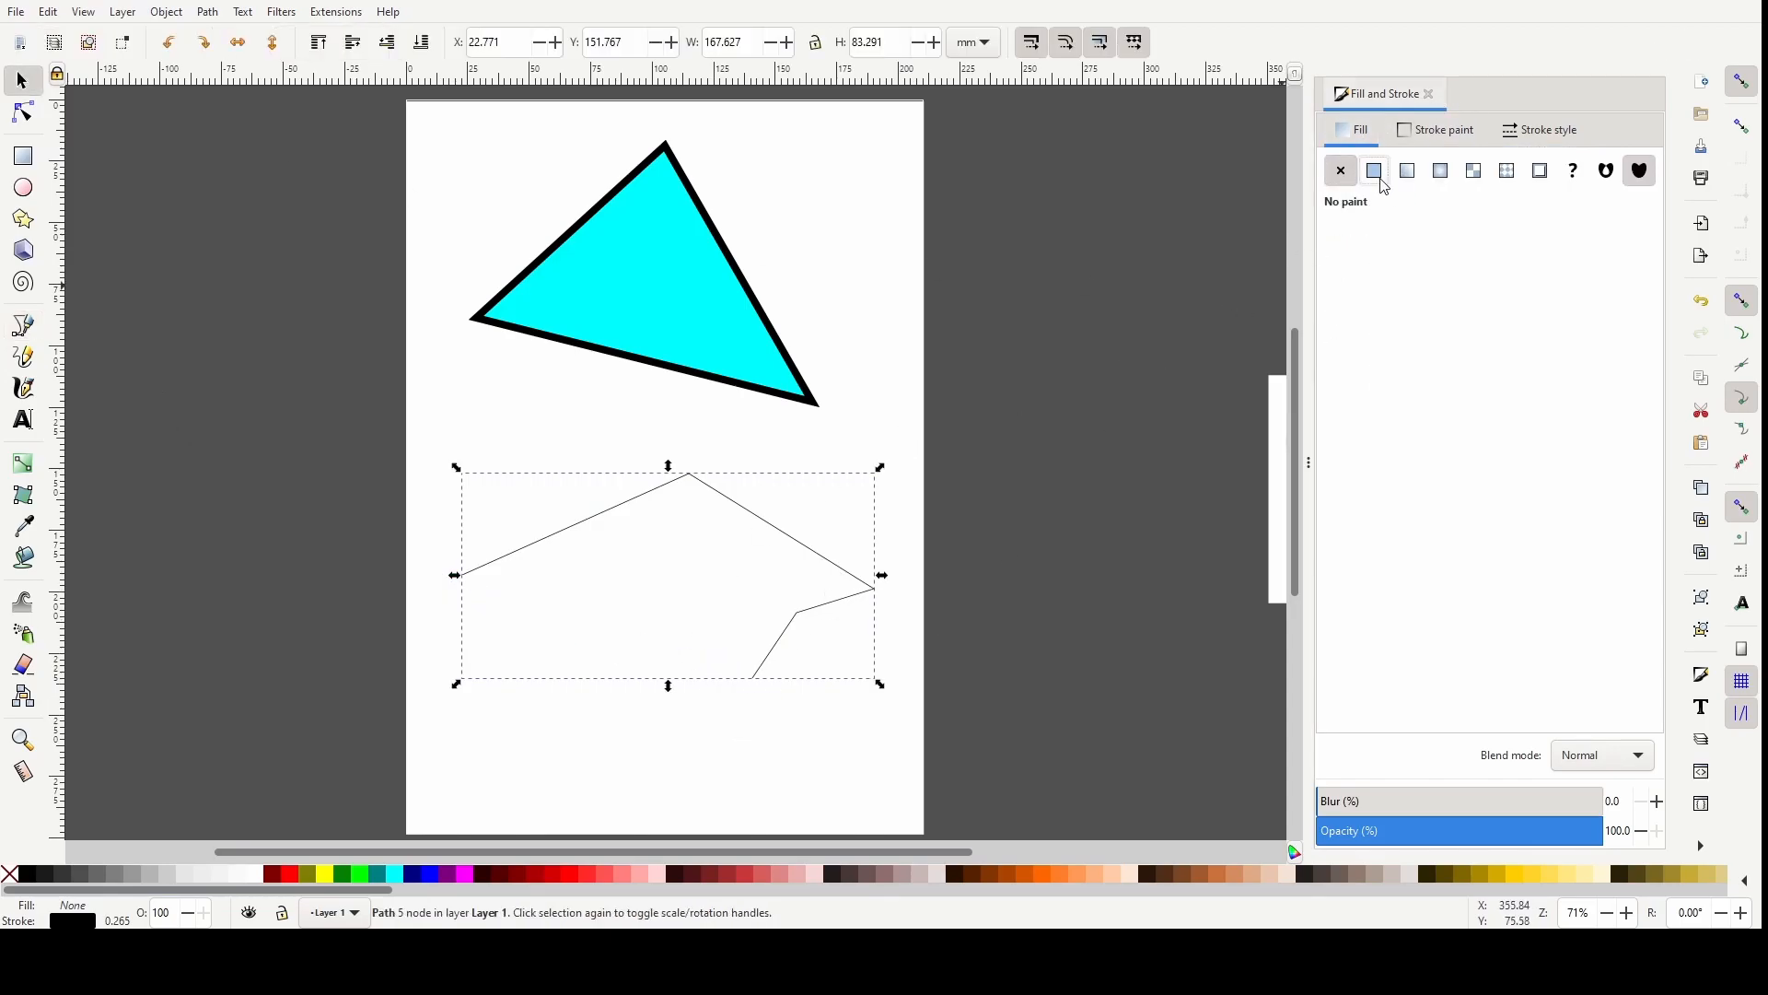
pyautogui.click(1375, 172)
pyautogui.moveTo(1557, 365); pyautogui.dragTo(1513, 463)
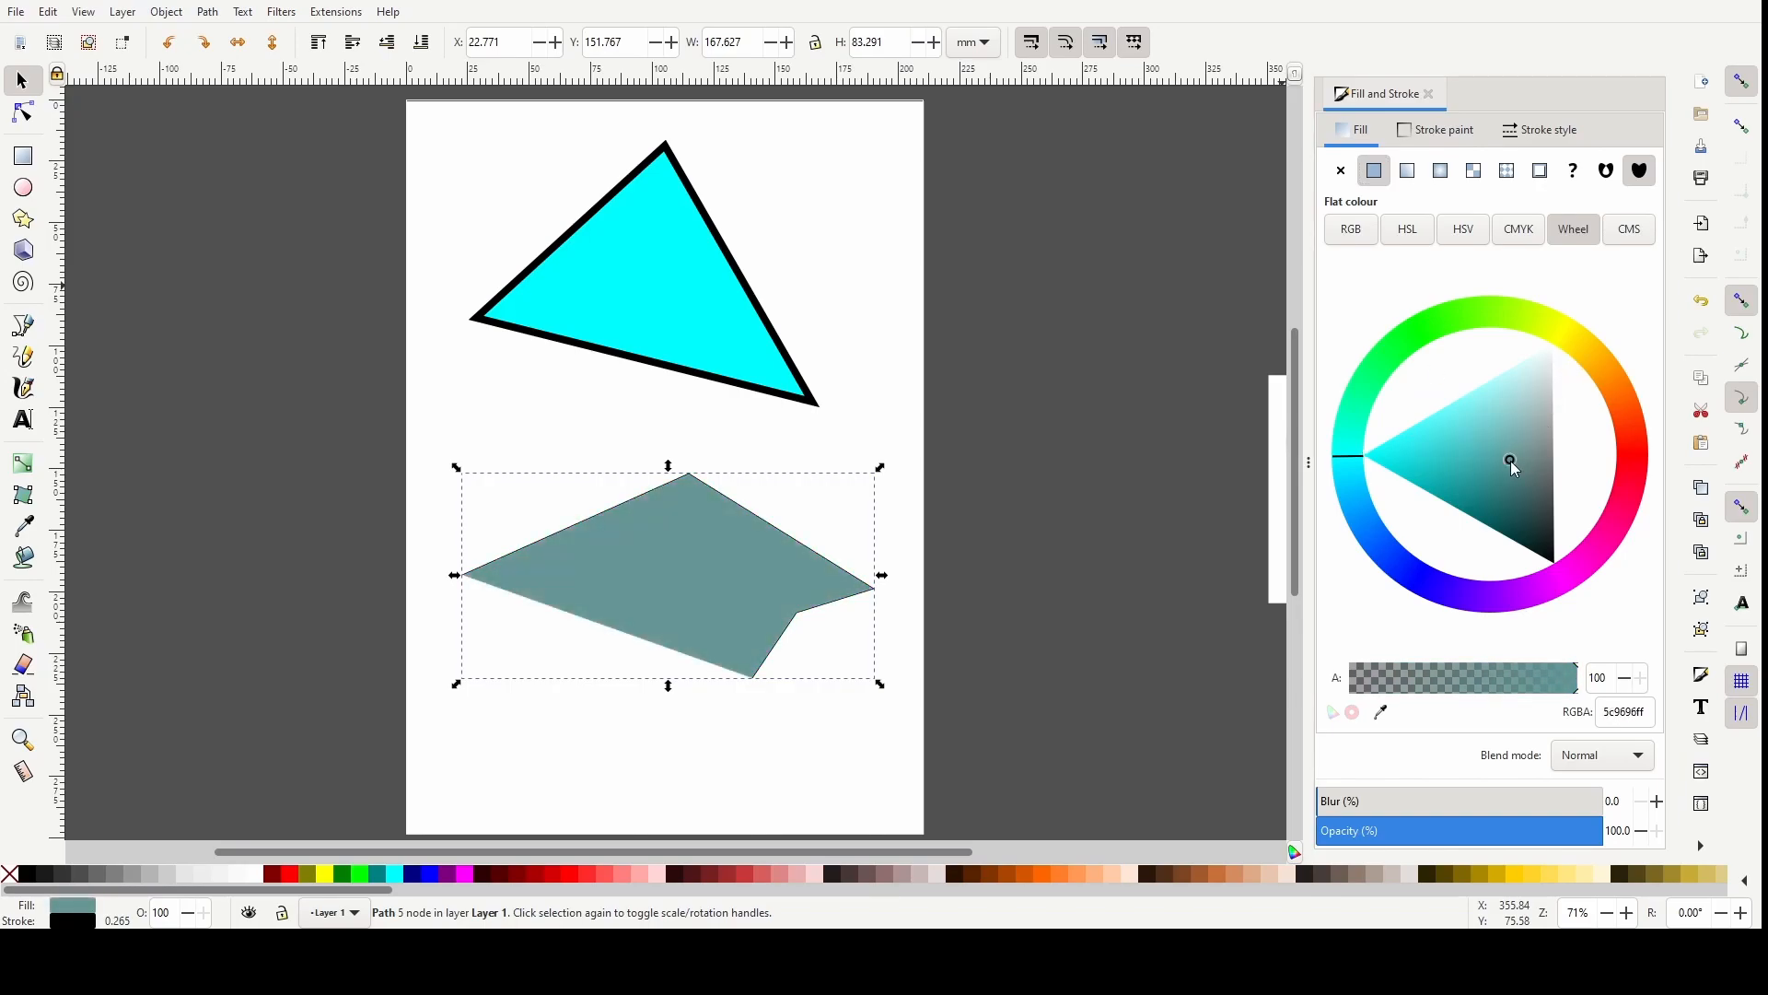
pyautogui.click(1436, 130)
pyautogui.moveTo(1444, 323); pyautogui.dragTo(1348, 478)
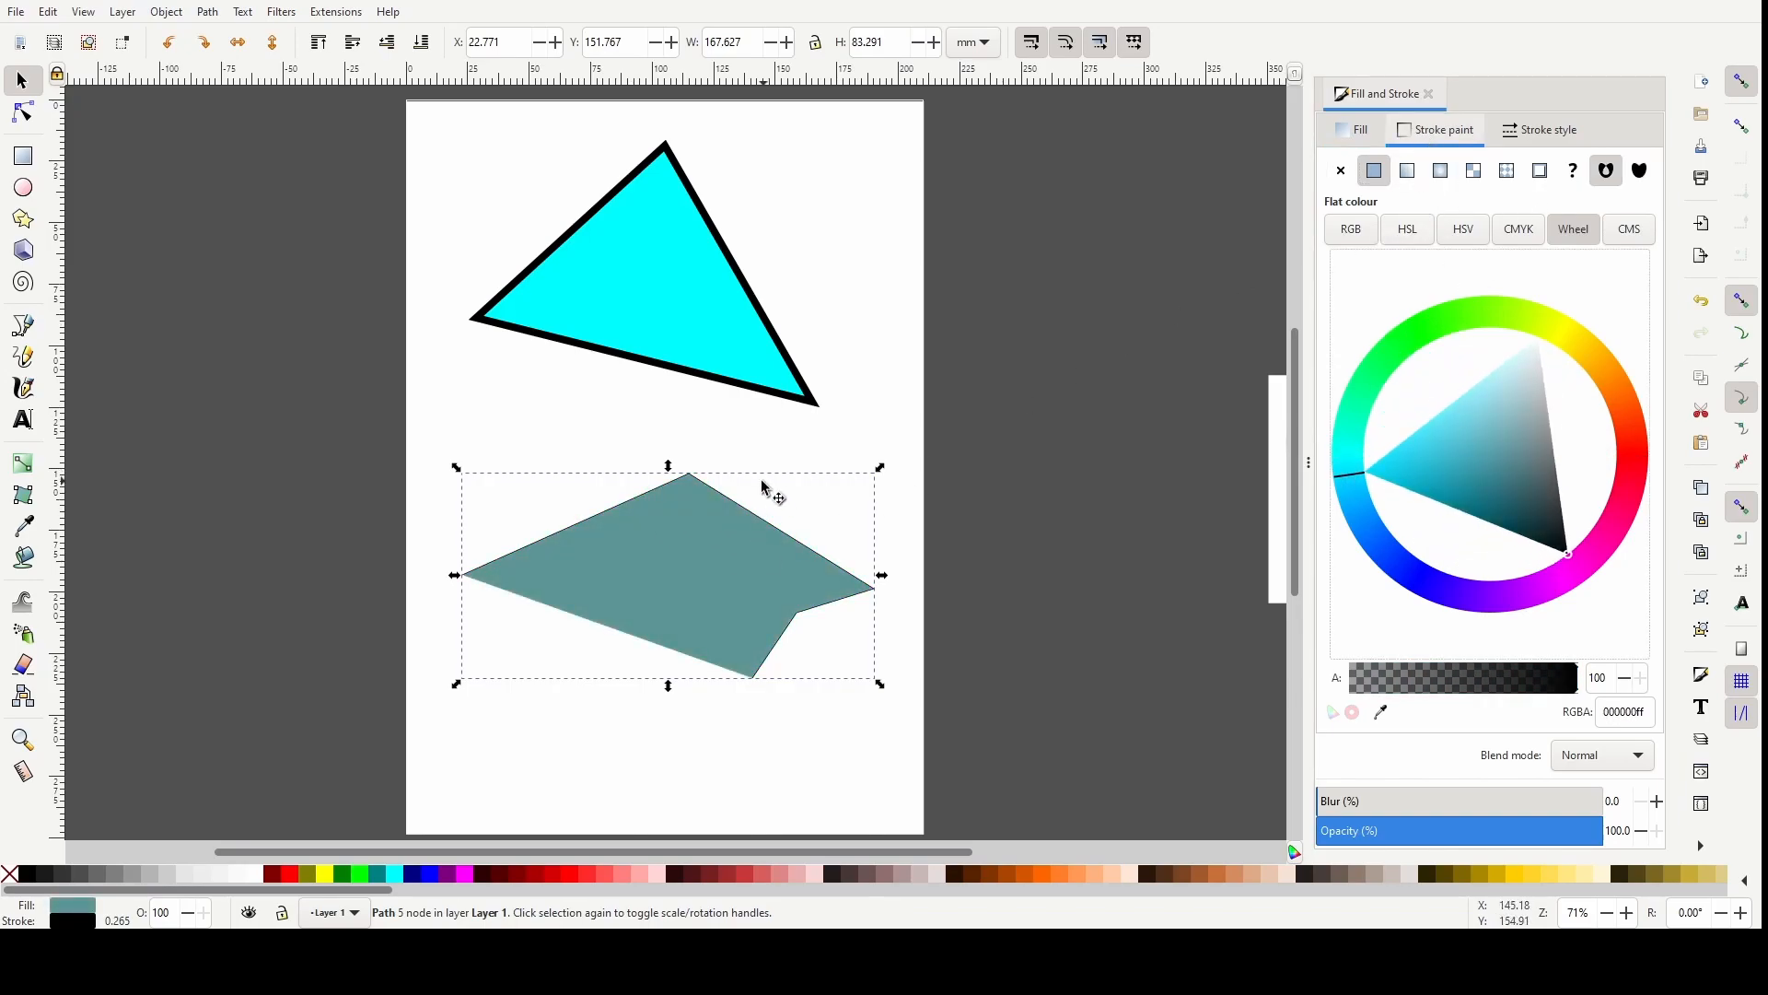
pyautogui.press('Delete')
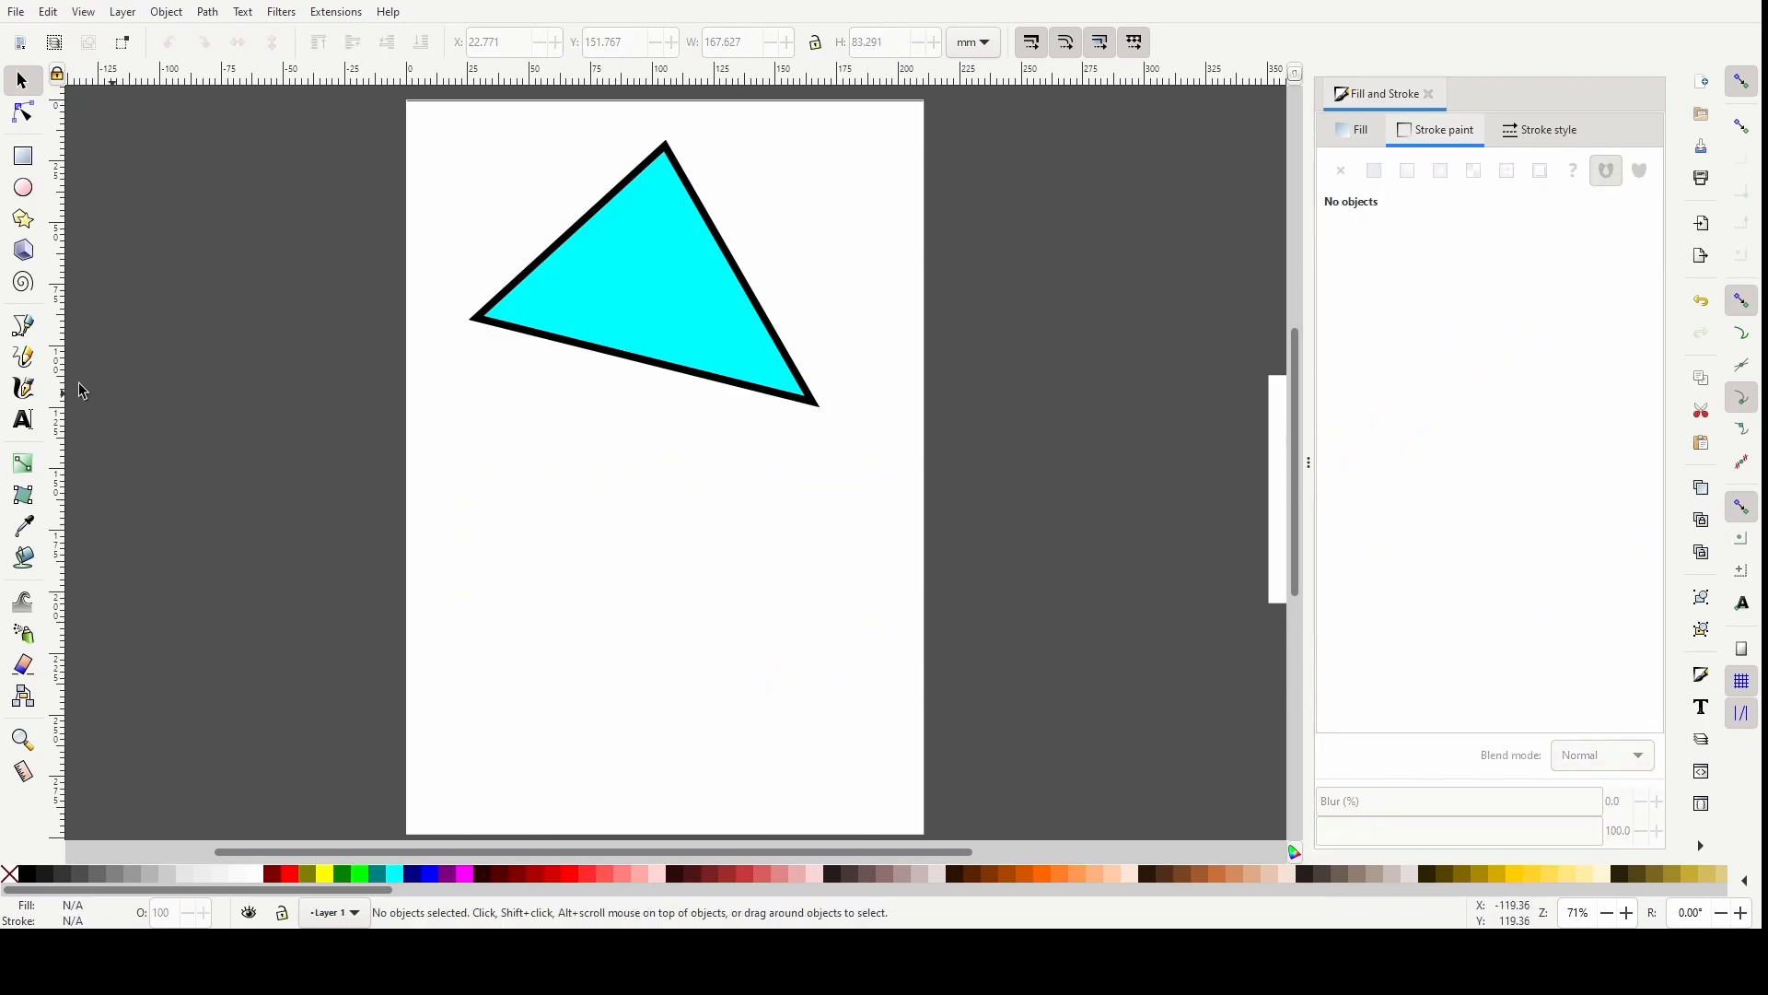
# Draw a closed nine-node path mixing curved and straight segments, about 152 × 145 mm, below the cyan triangle
pyautogui.click(23, 332)
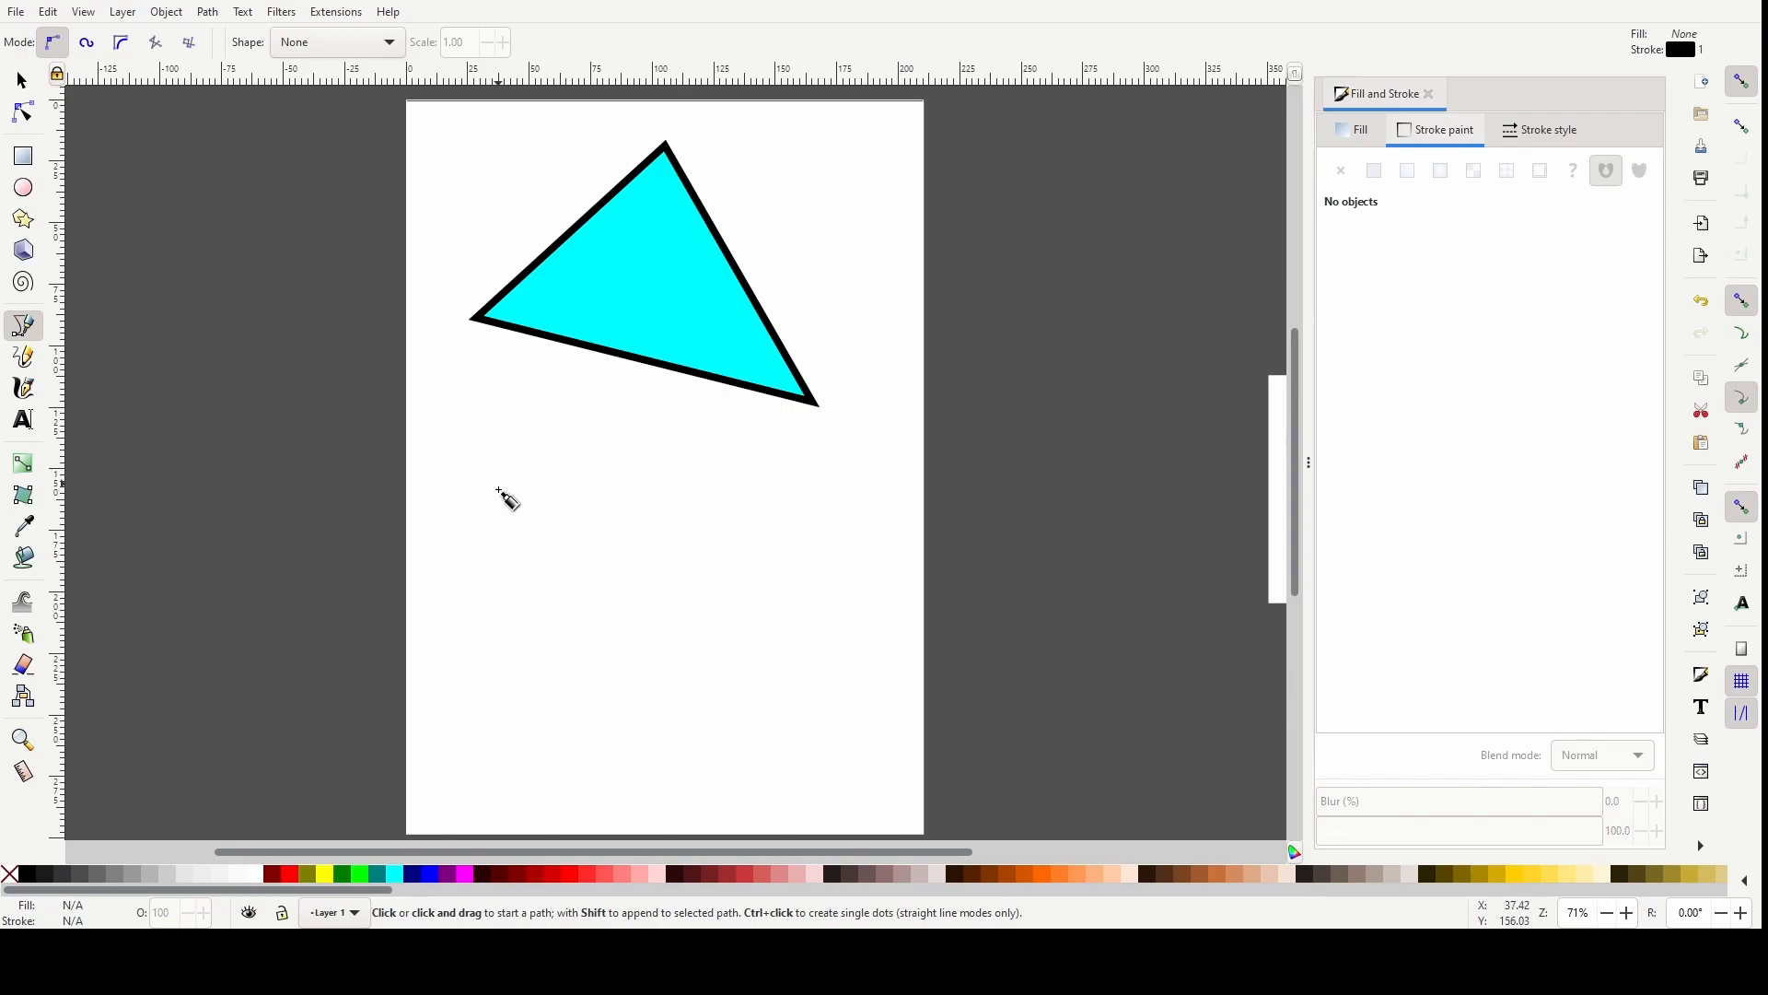
pyautogui.click(462, 587)
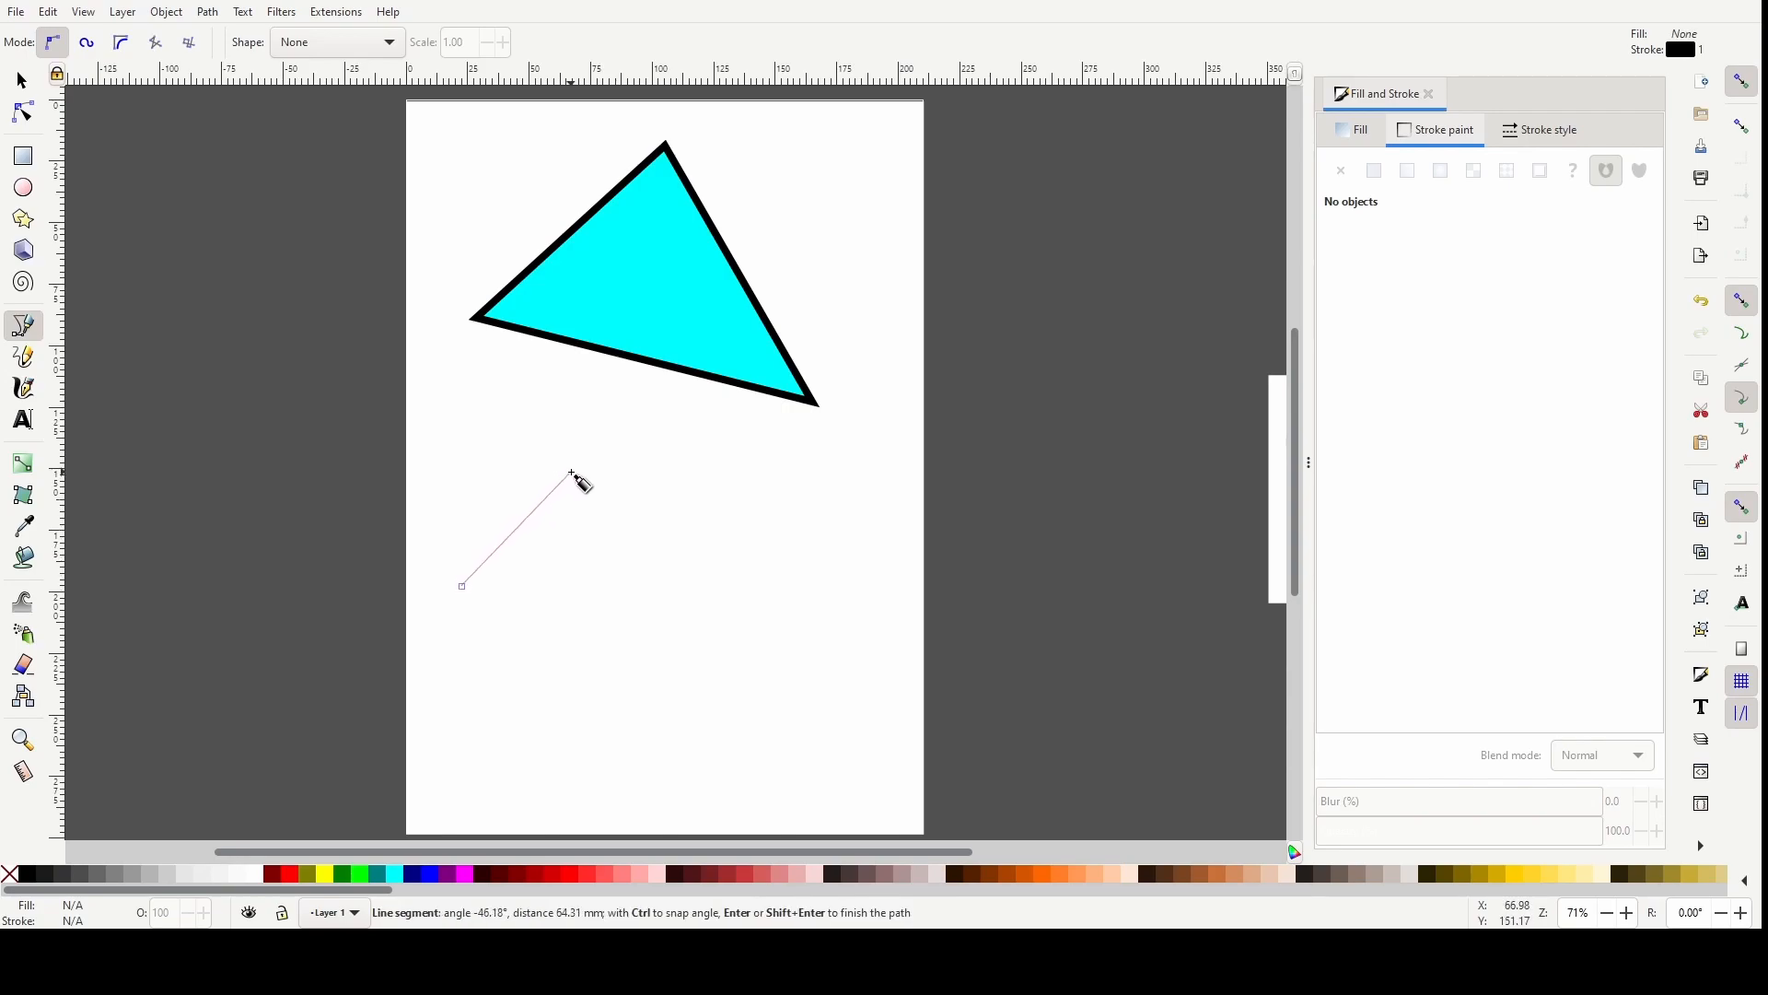
pyautogui.moveTo(572, 474); pyautogui.dragTo(724, 419)
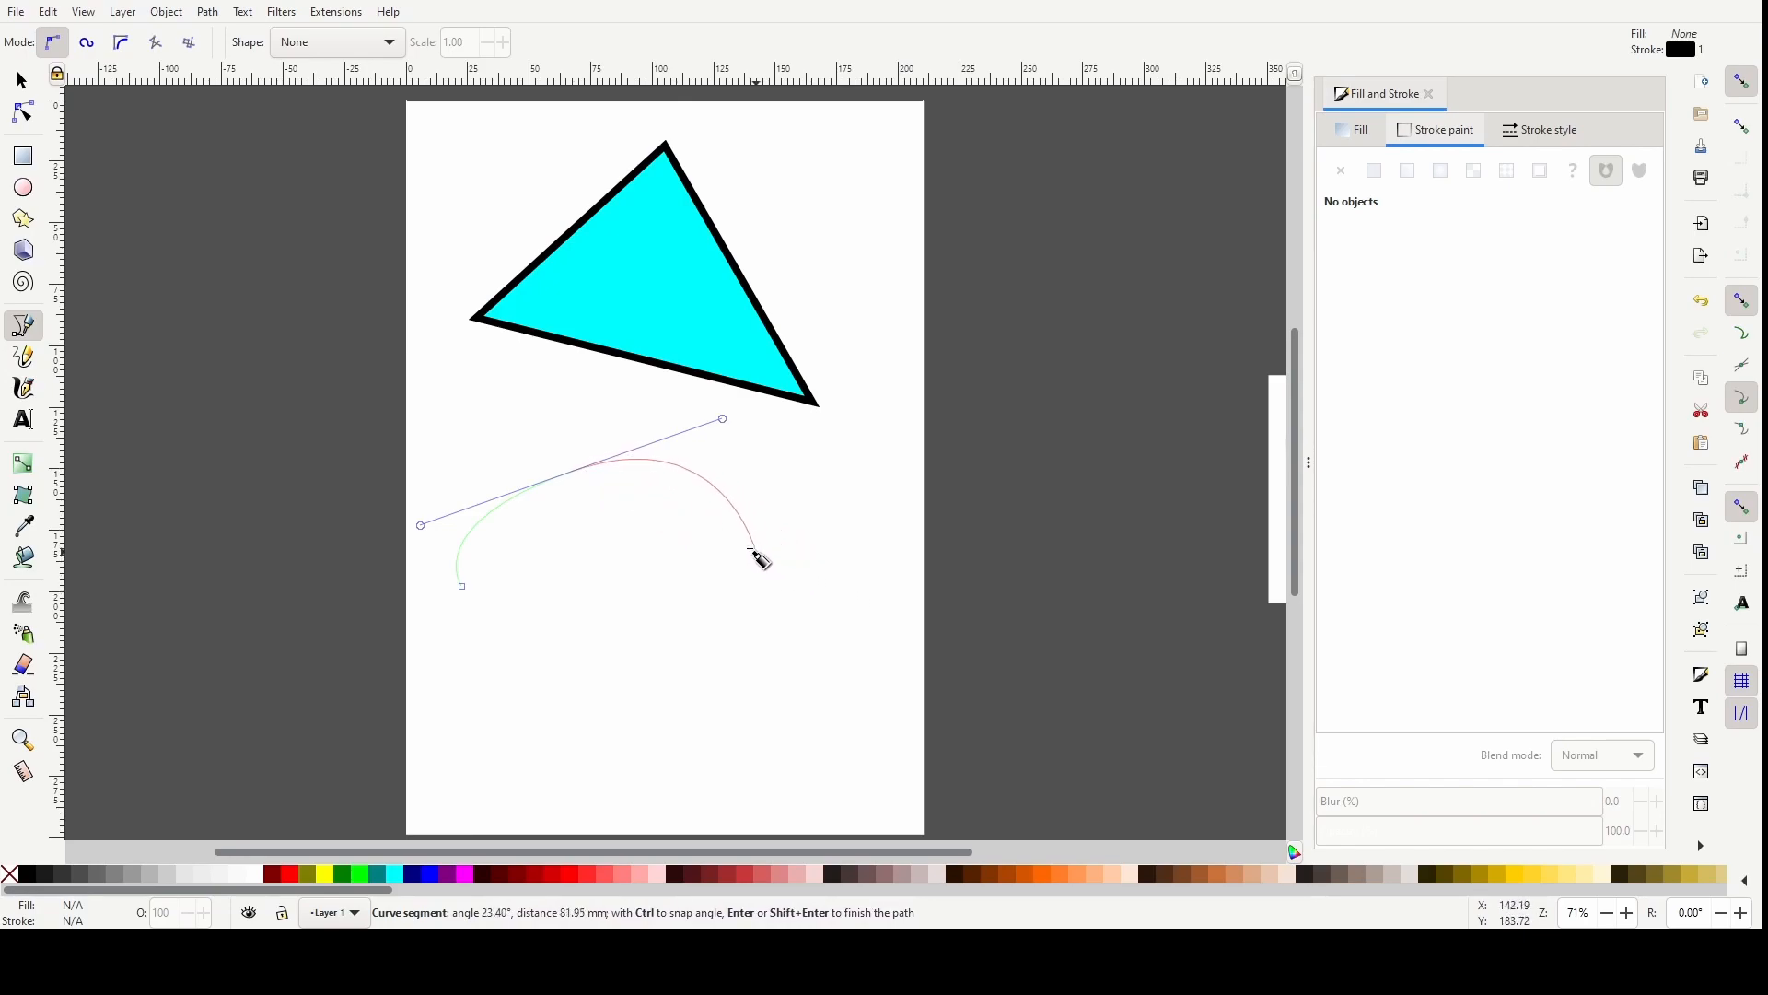
pyautogui.click(784, 537)
pyautogui.click(829, 716)
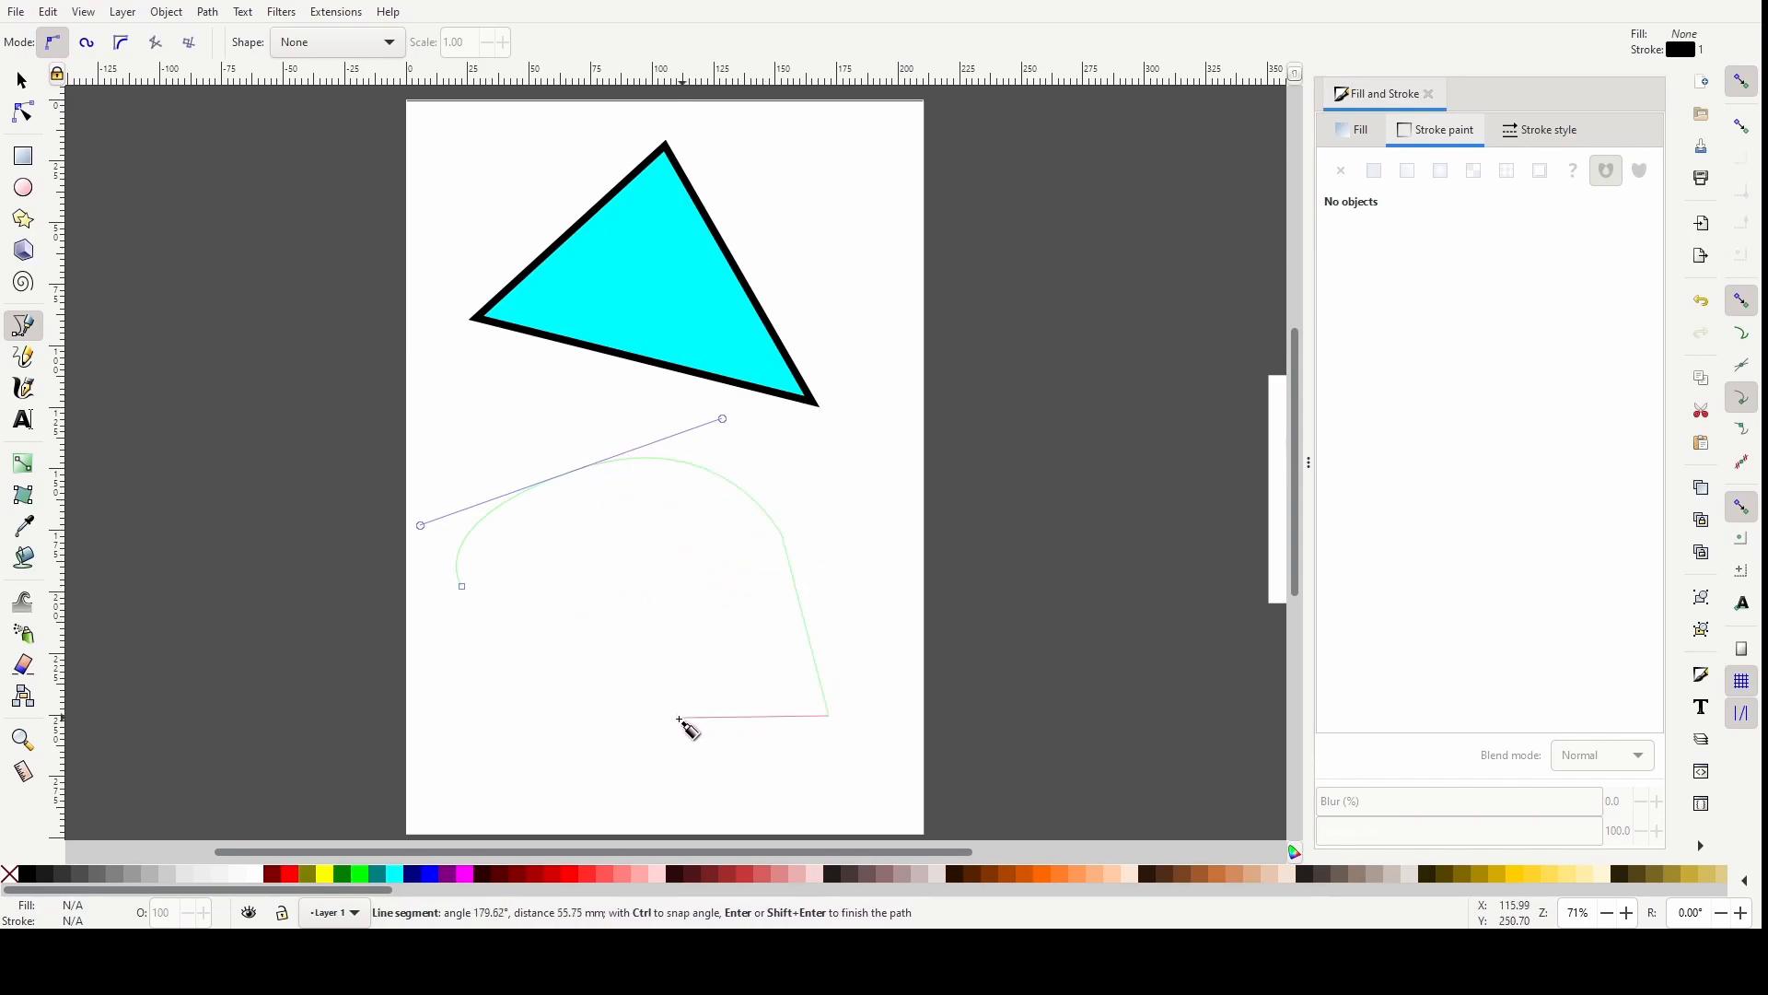
pyautogui.click(673, 720)
pyautogui.click(666, 638)
pyautogui.moveTo(542, 775); pyautogui.dragTo(437, 628)
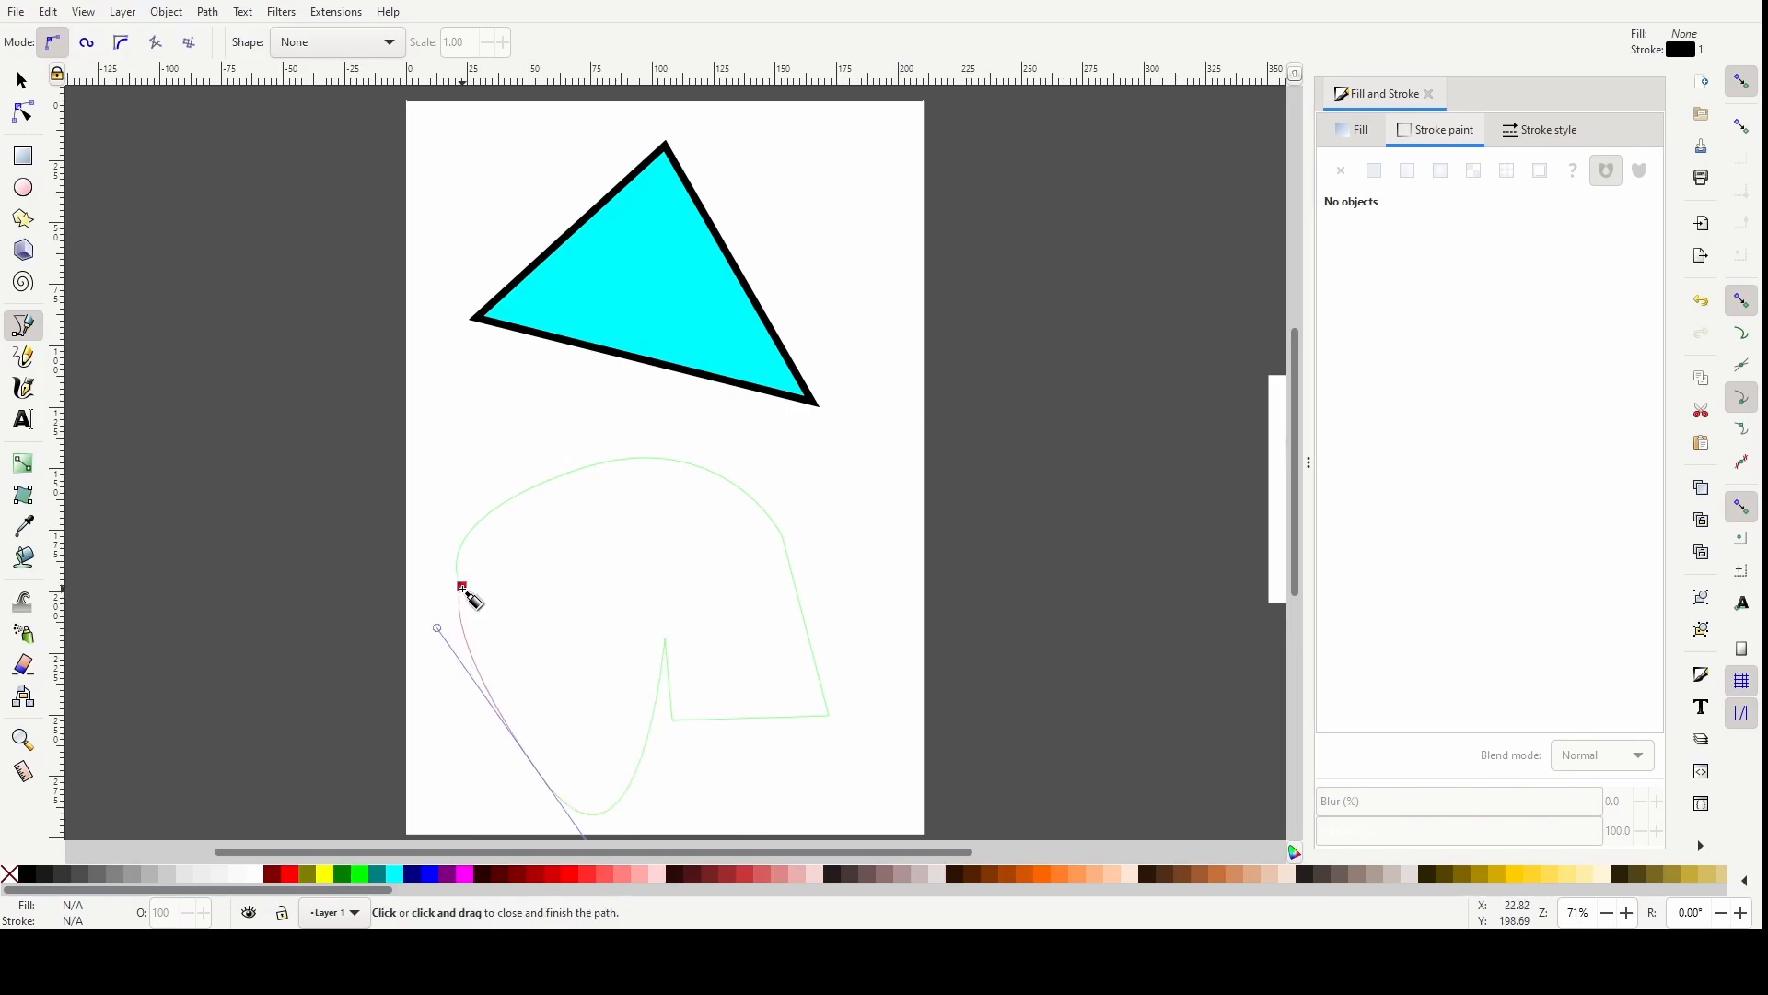
pyautogui.click(562, 675)
pyautogui.moveTo(585, 594); pyautogui.dragTo(510, 597)
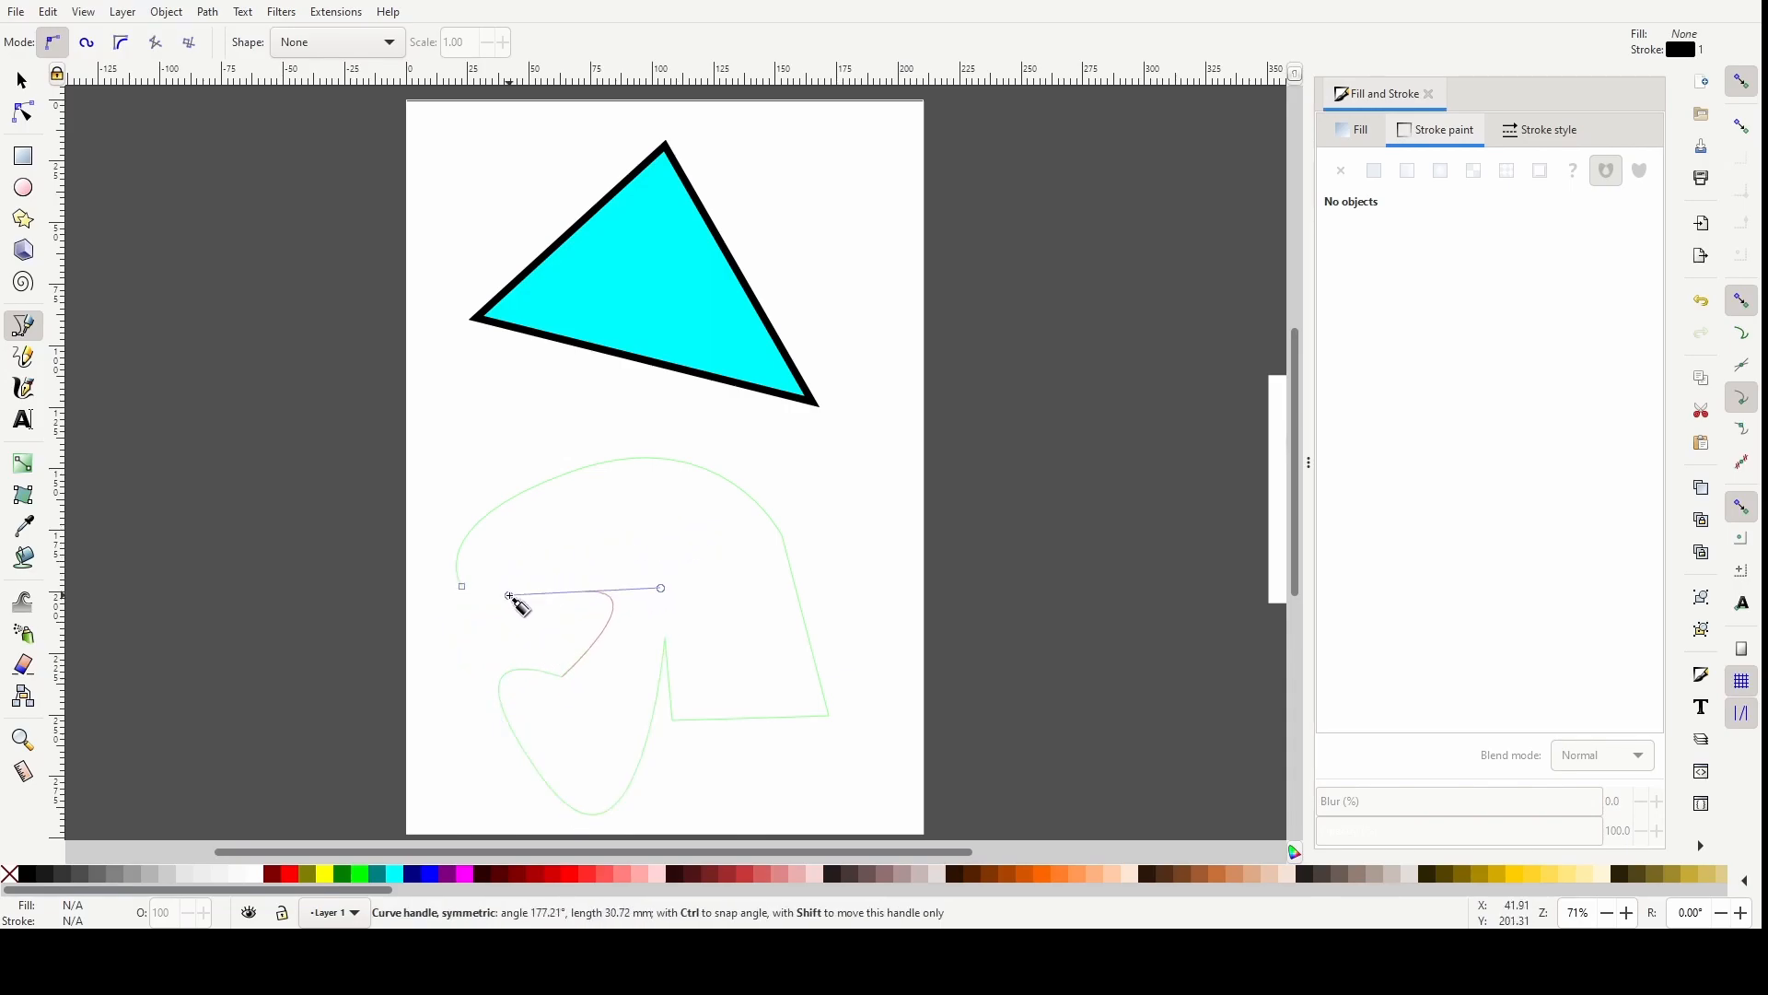
pyautogui.click(462, 586)
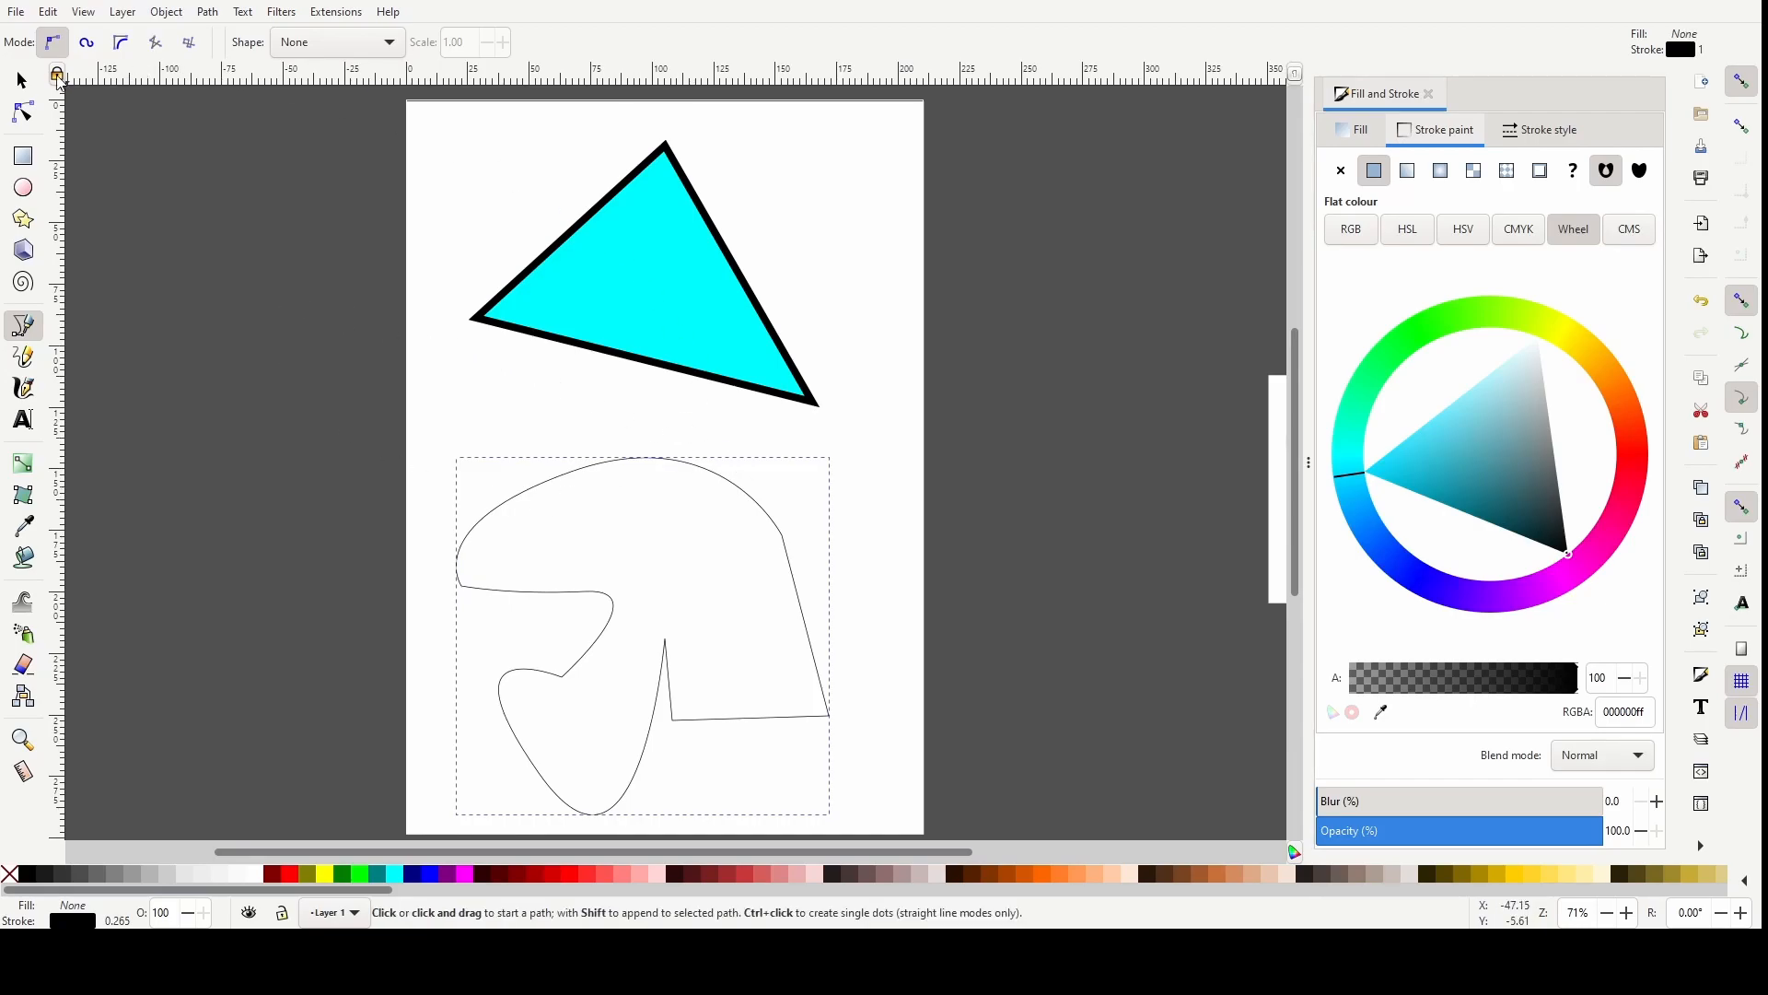
pyautogui.click(23, 83)
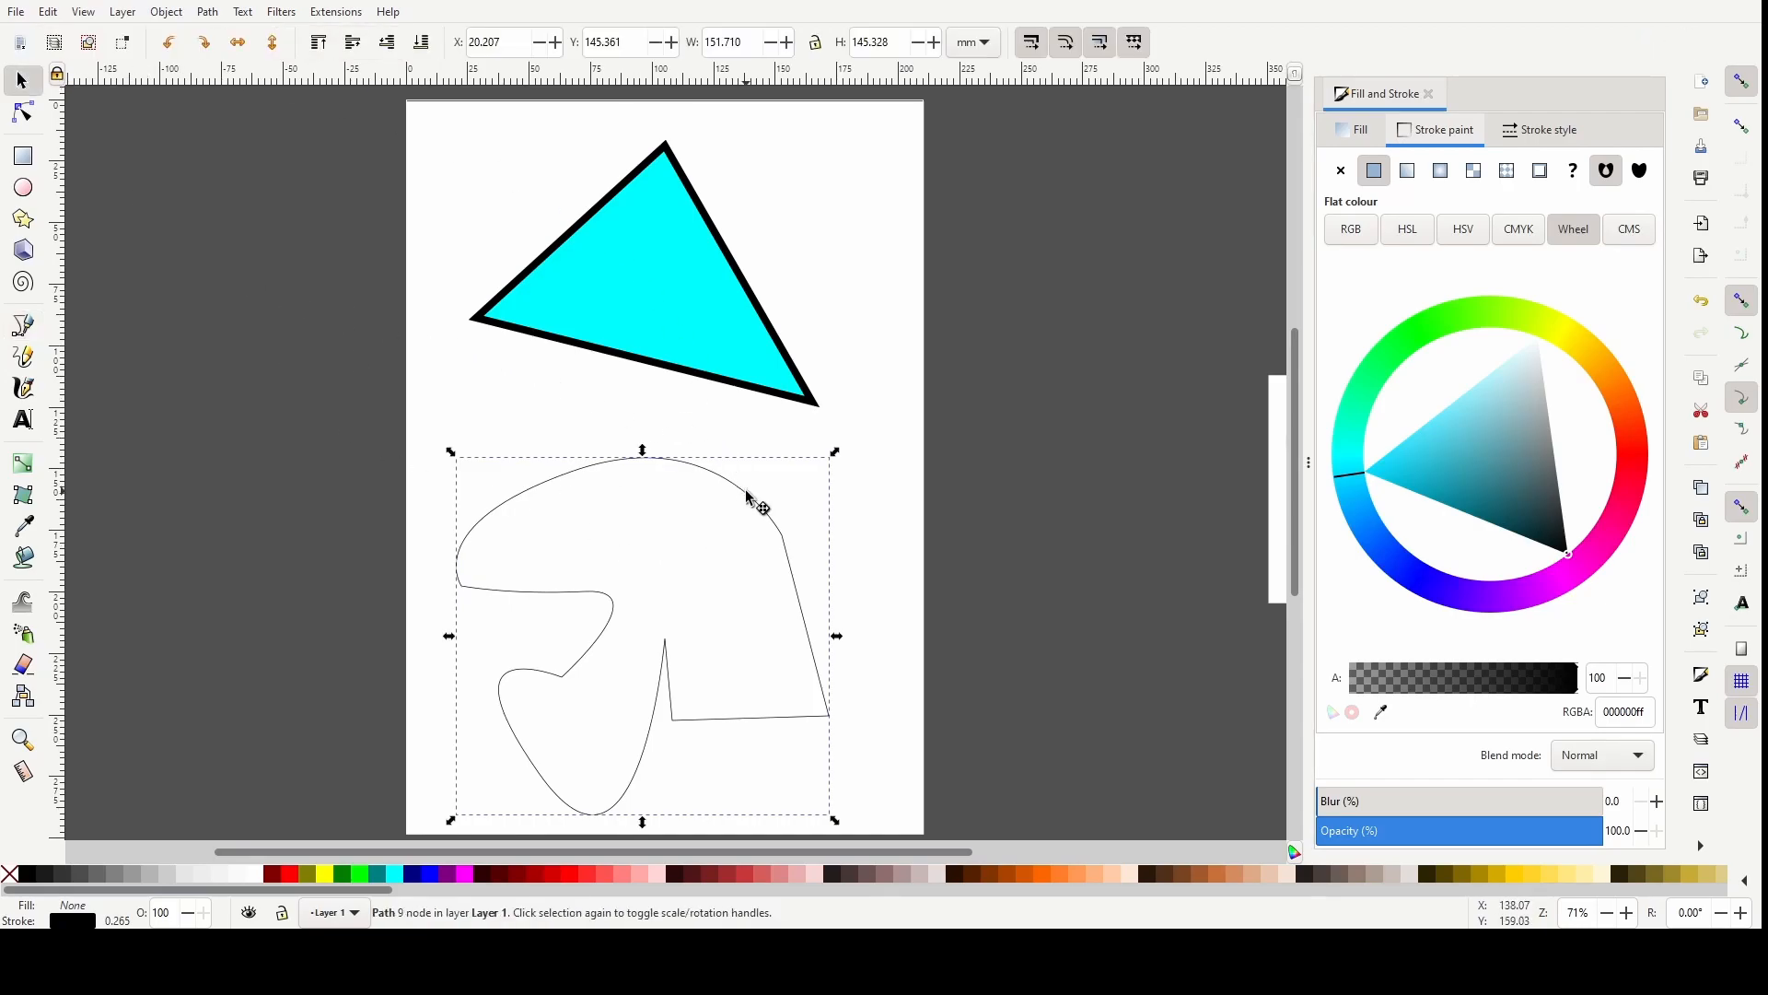
# Delete the curved path and the cyan triangle, and move the watermelon photo onto the page
pyautogui.moveTo(748, 498); pyautogui.dragTo(753, 489)
pyautogui.press('Delete')
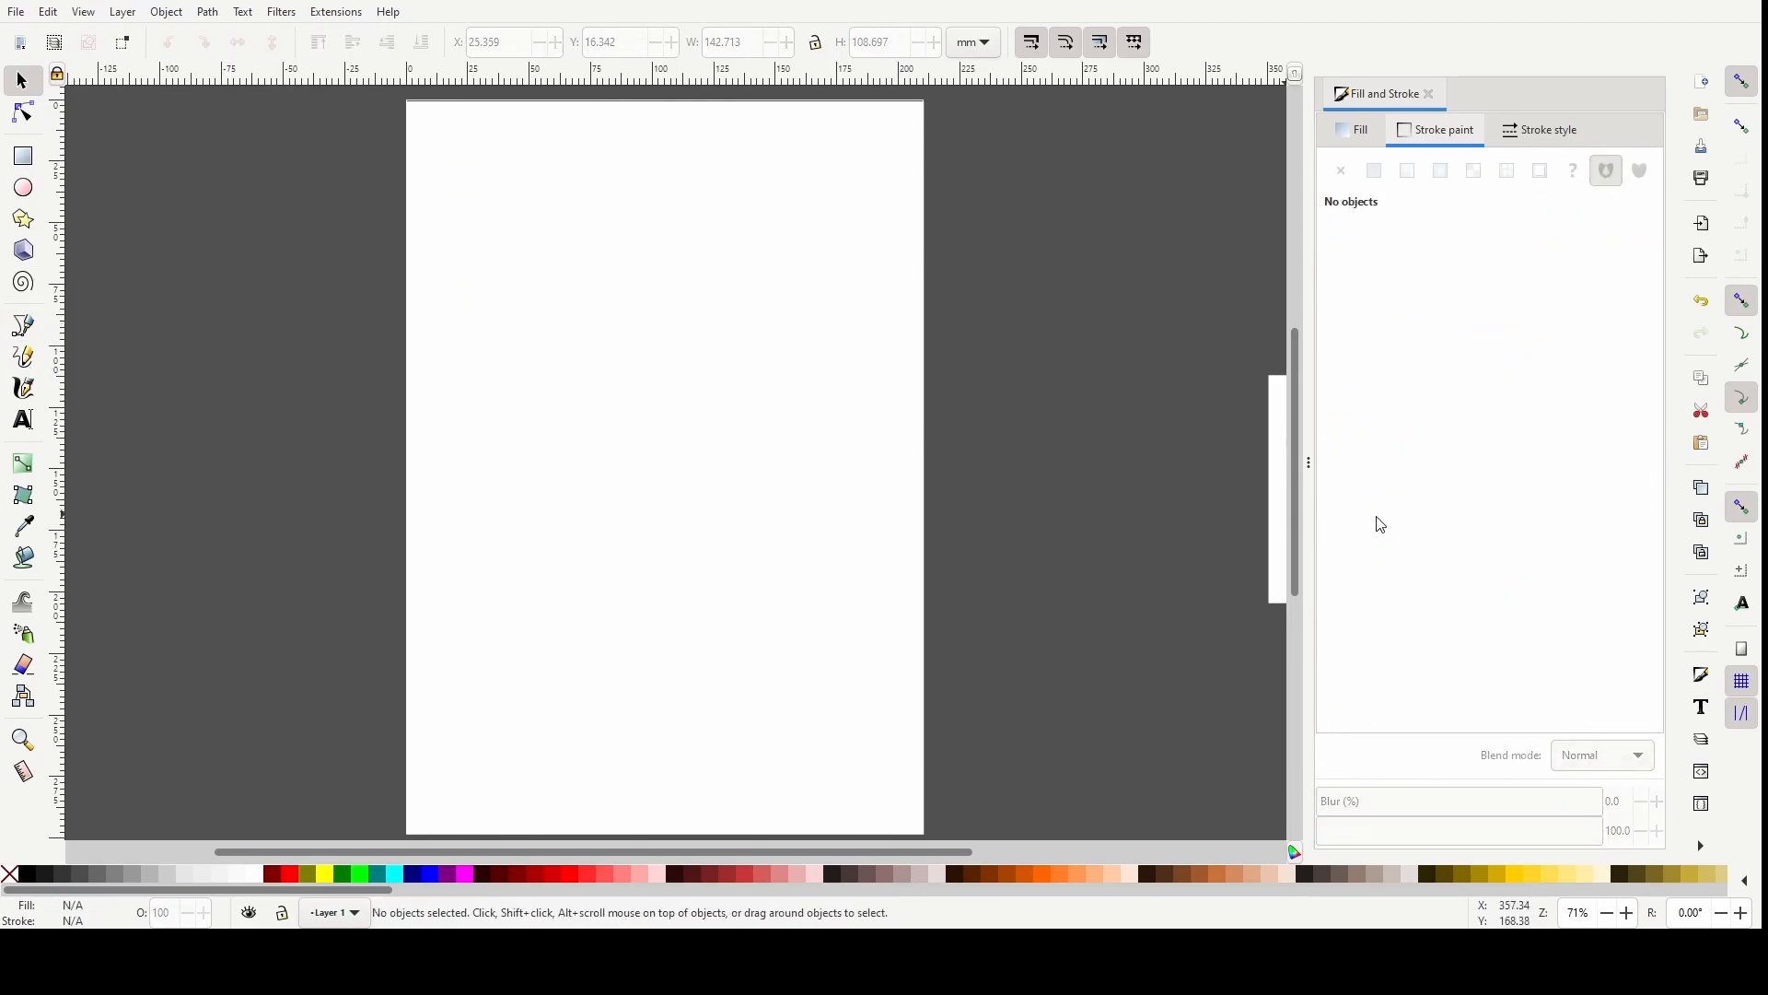
pyautogui.moveTo(1276, 474); pyautogui.dragTo(422, 435)
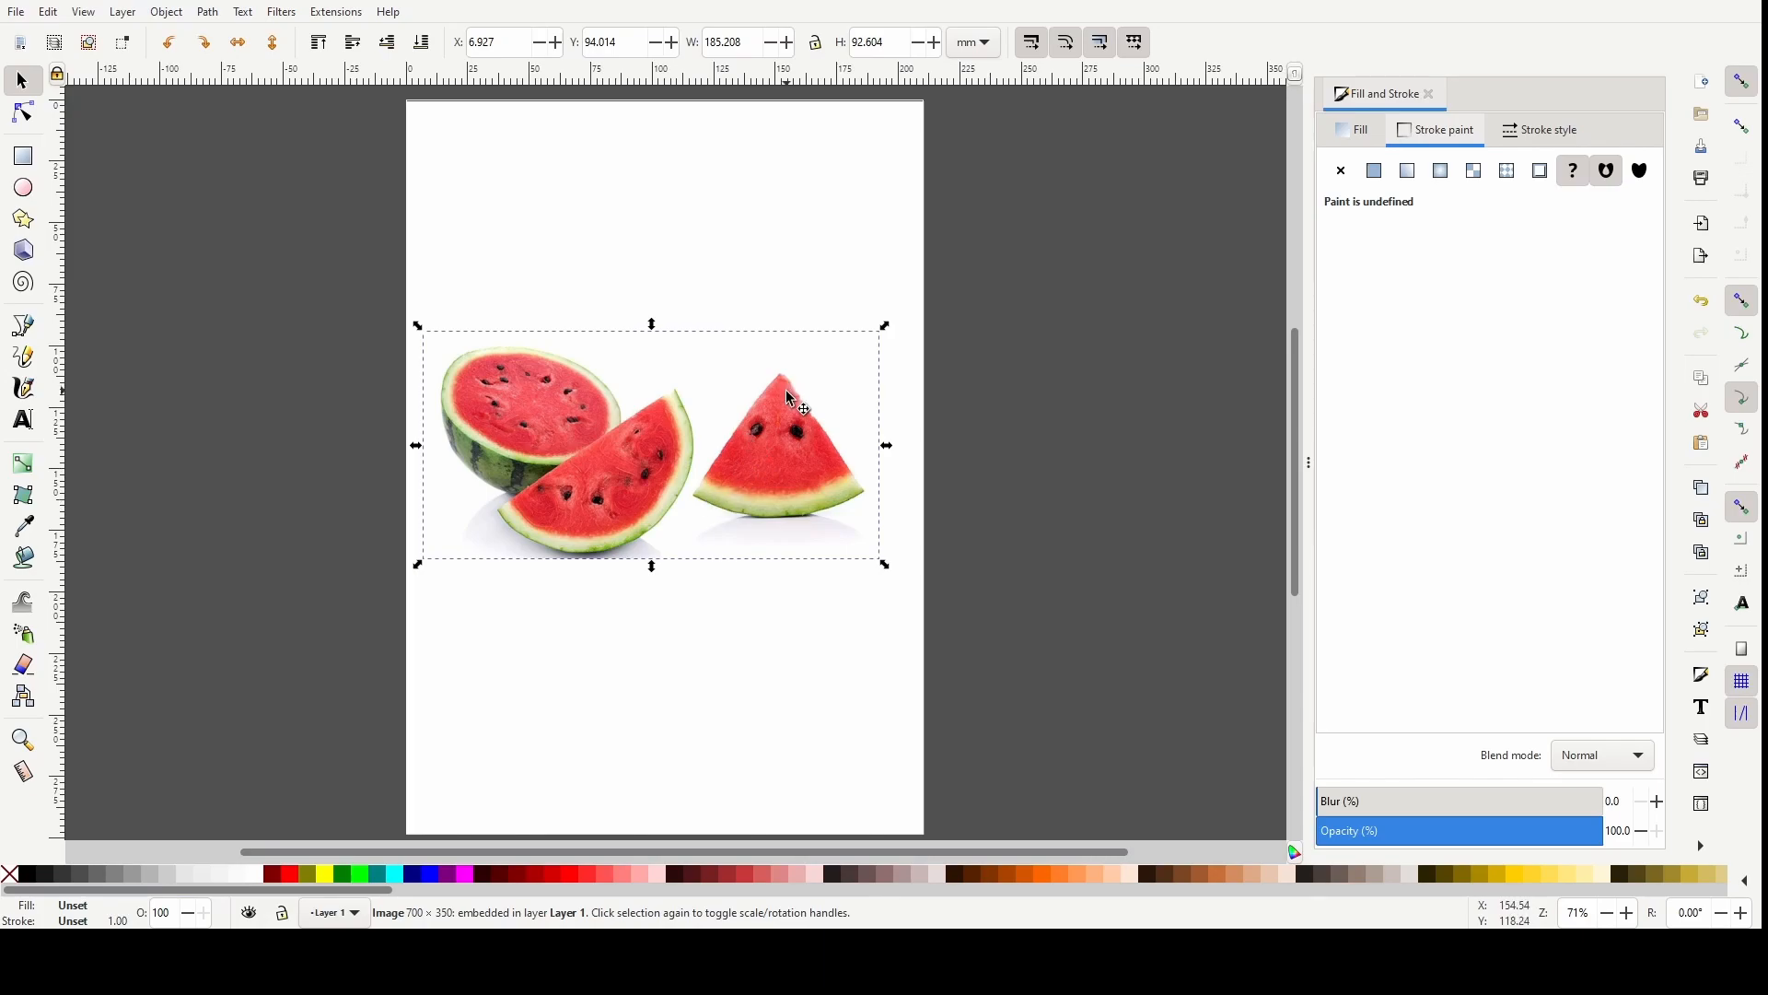
# Enlarge the watermelon photo proportionally to about 305 × 152 mm and position its single triangular slice over the page
pyautogui.moveTo(744, 445); pyautogui.dragTo(519, 494)
pyautogui.moveTo(658, 378); pyautogui.dragTo(797, 251)
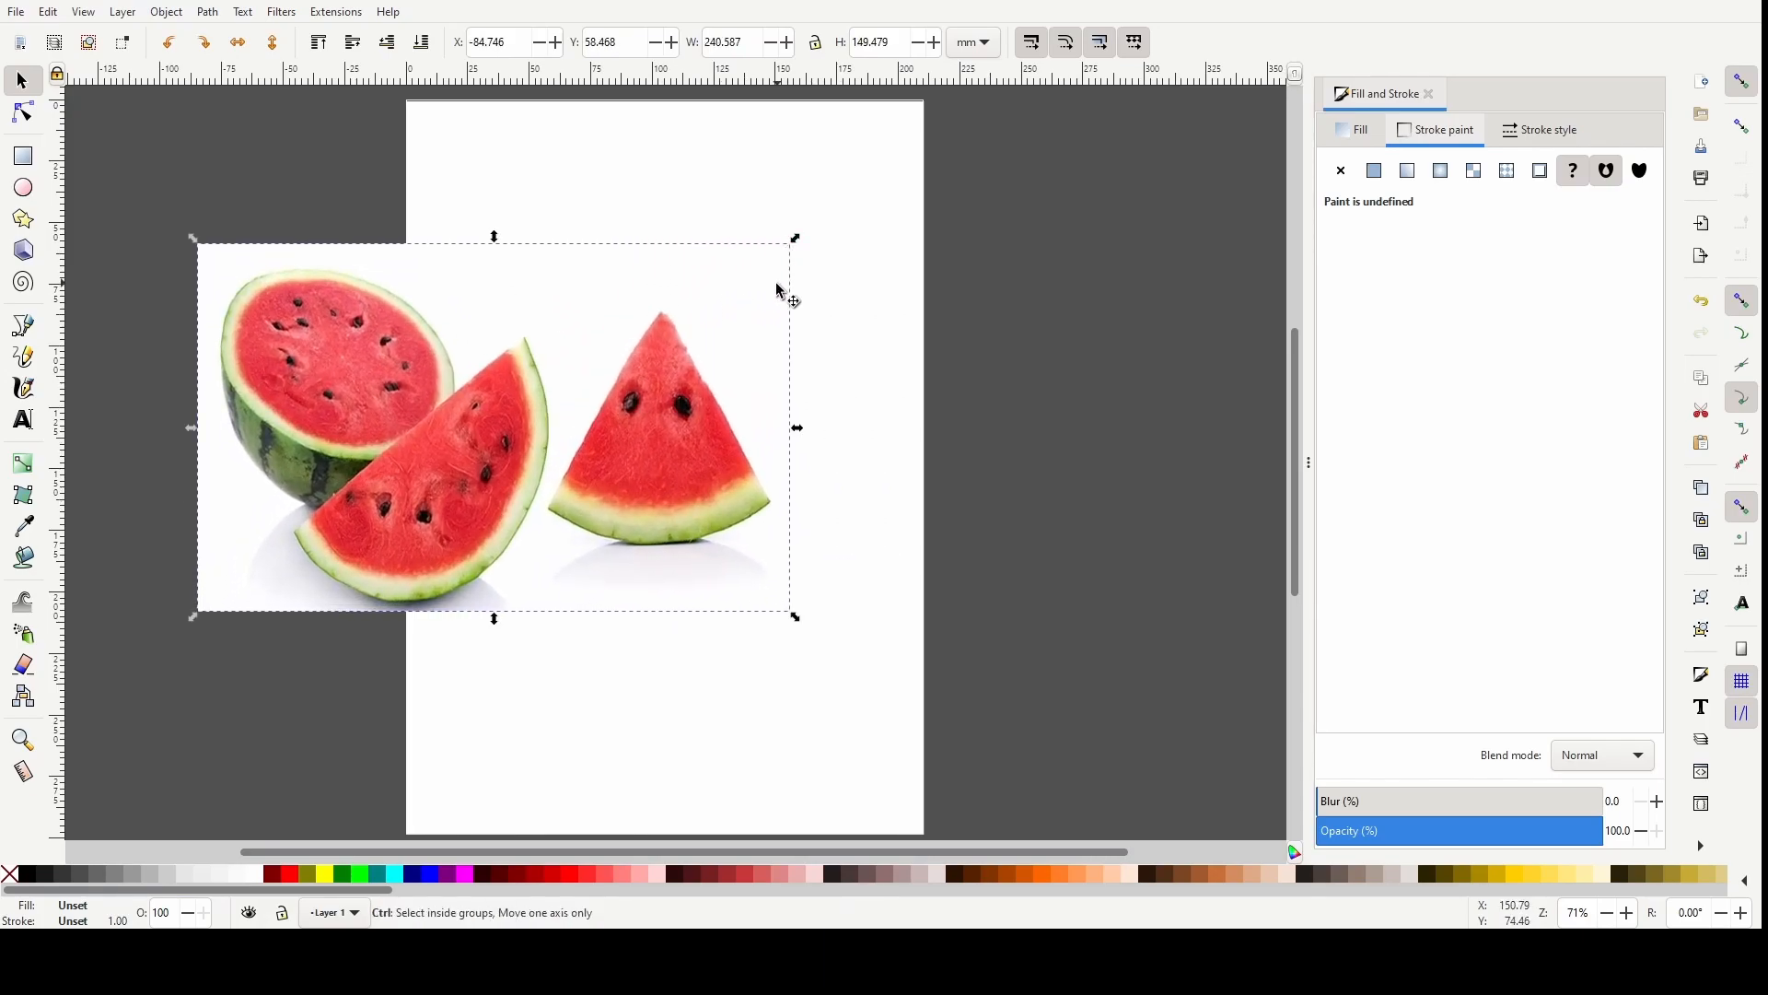
pyautogui.hotkey('ctrl', 'z')
pyautogui.moveTo(660, 387); pyautogui.dragTo(947, 178)
pyautogui.moveTo(737, 429); pyautogui.dragTo(622, 448)
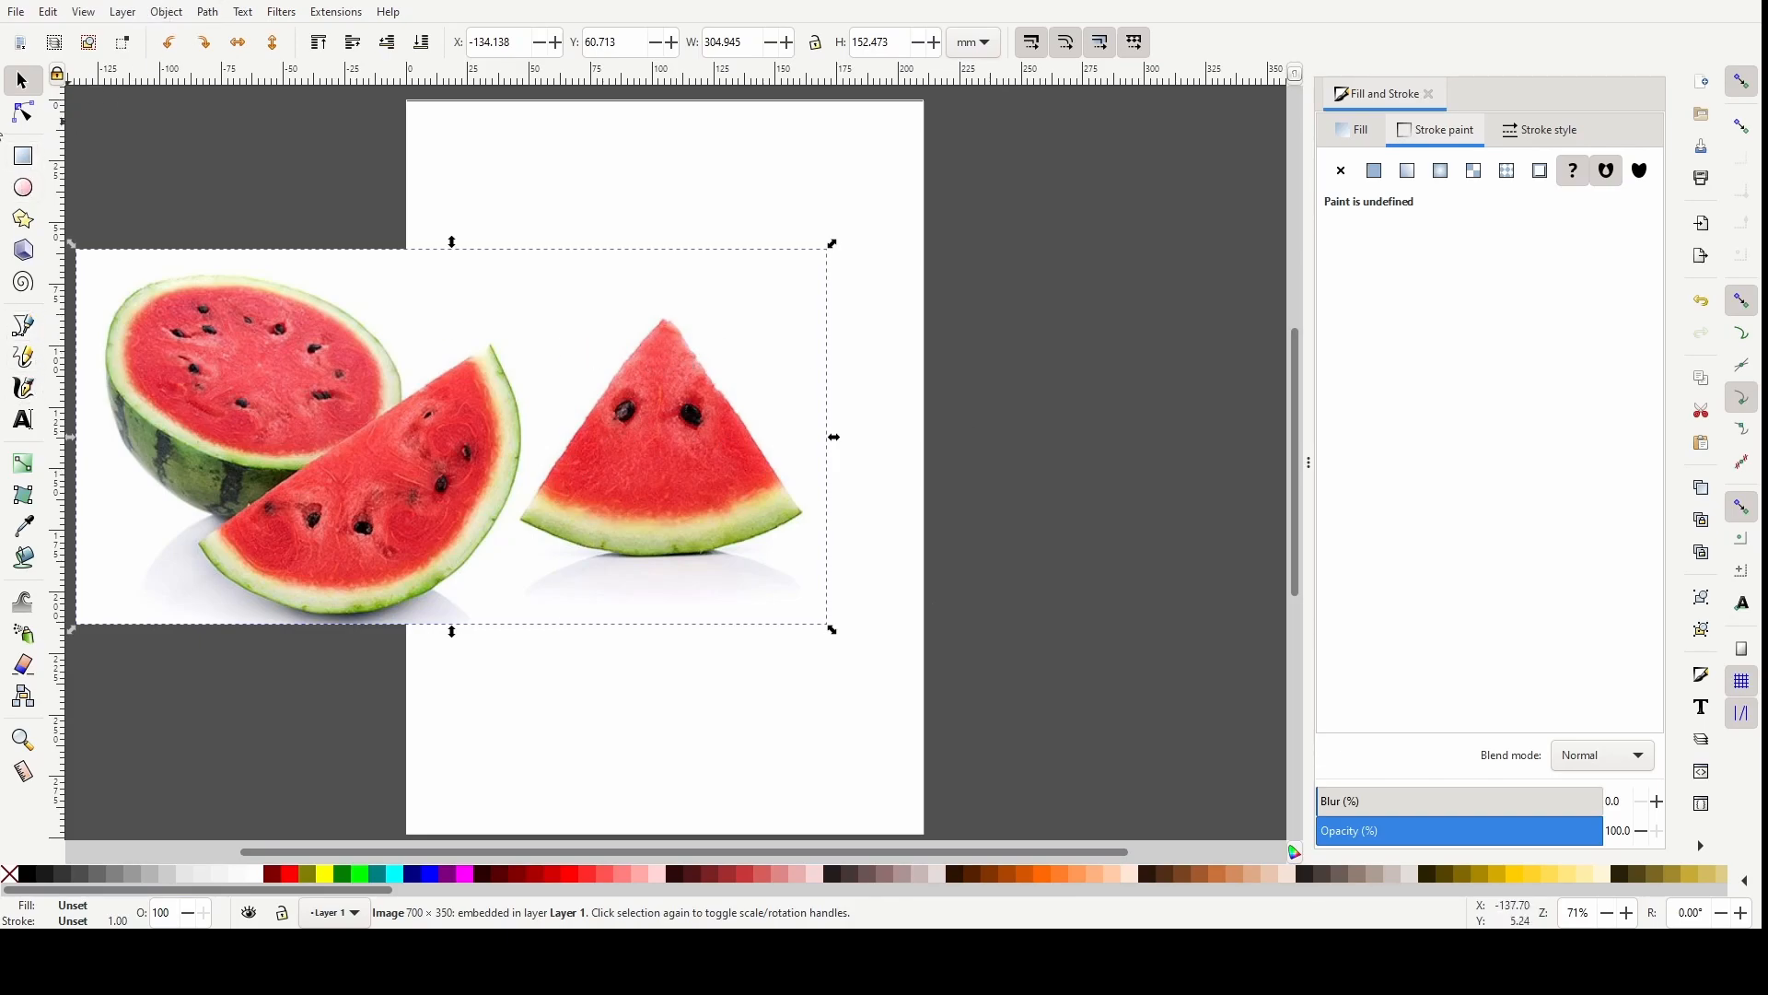
# Draw a closed four-node path, about 260 × 238 mm, loosely around the single triangular watermelon slice
pyautogui.click(24, 336)
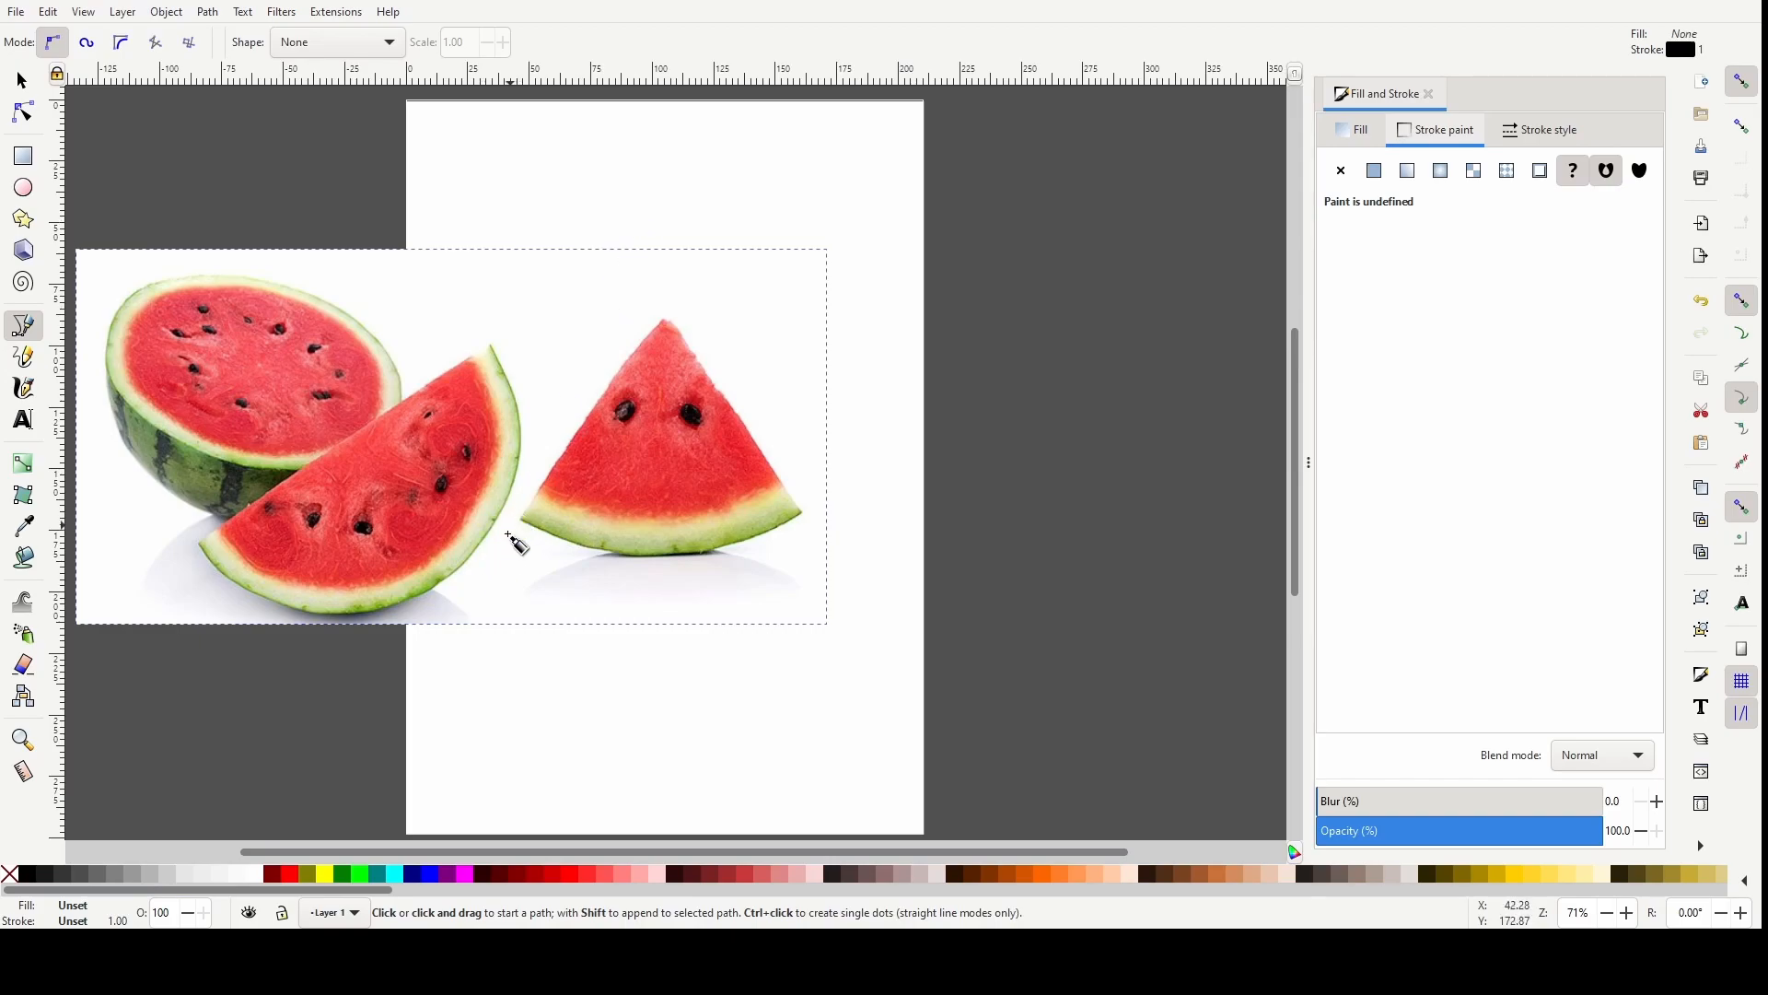
pyautogui.click(419, 660)
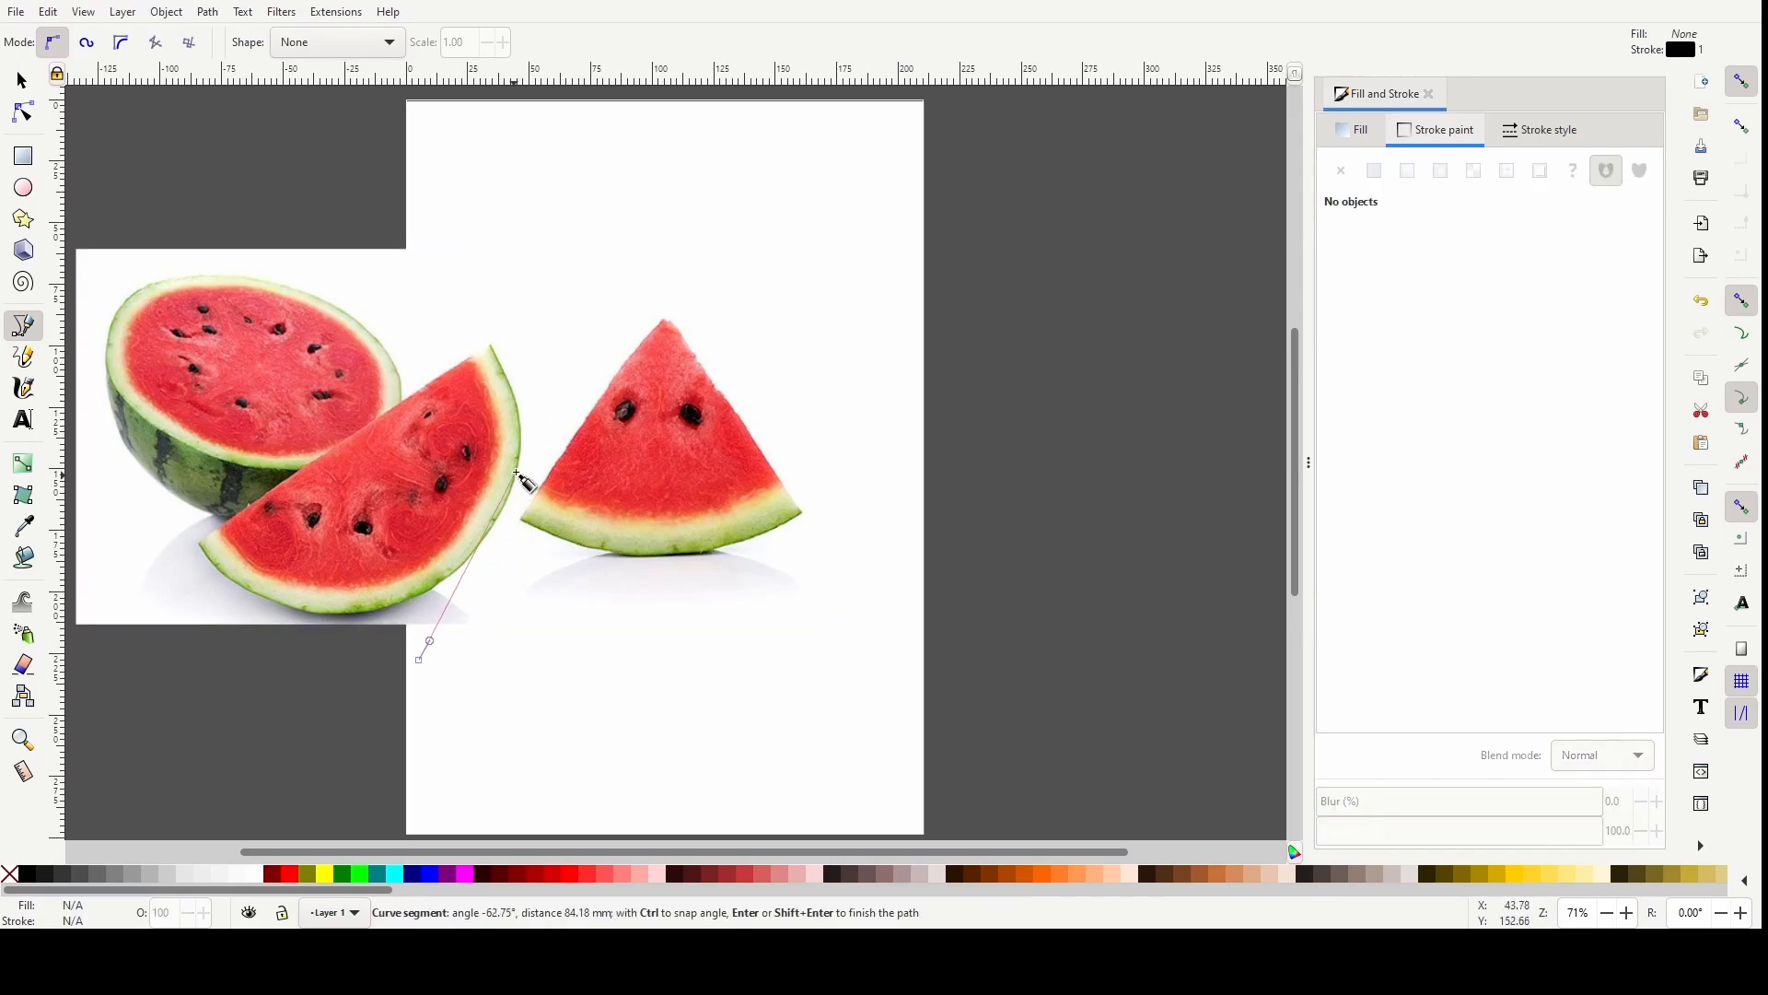
pyautogui.click(710, 190)
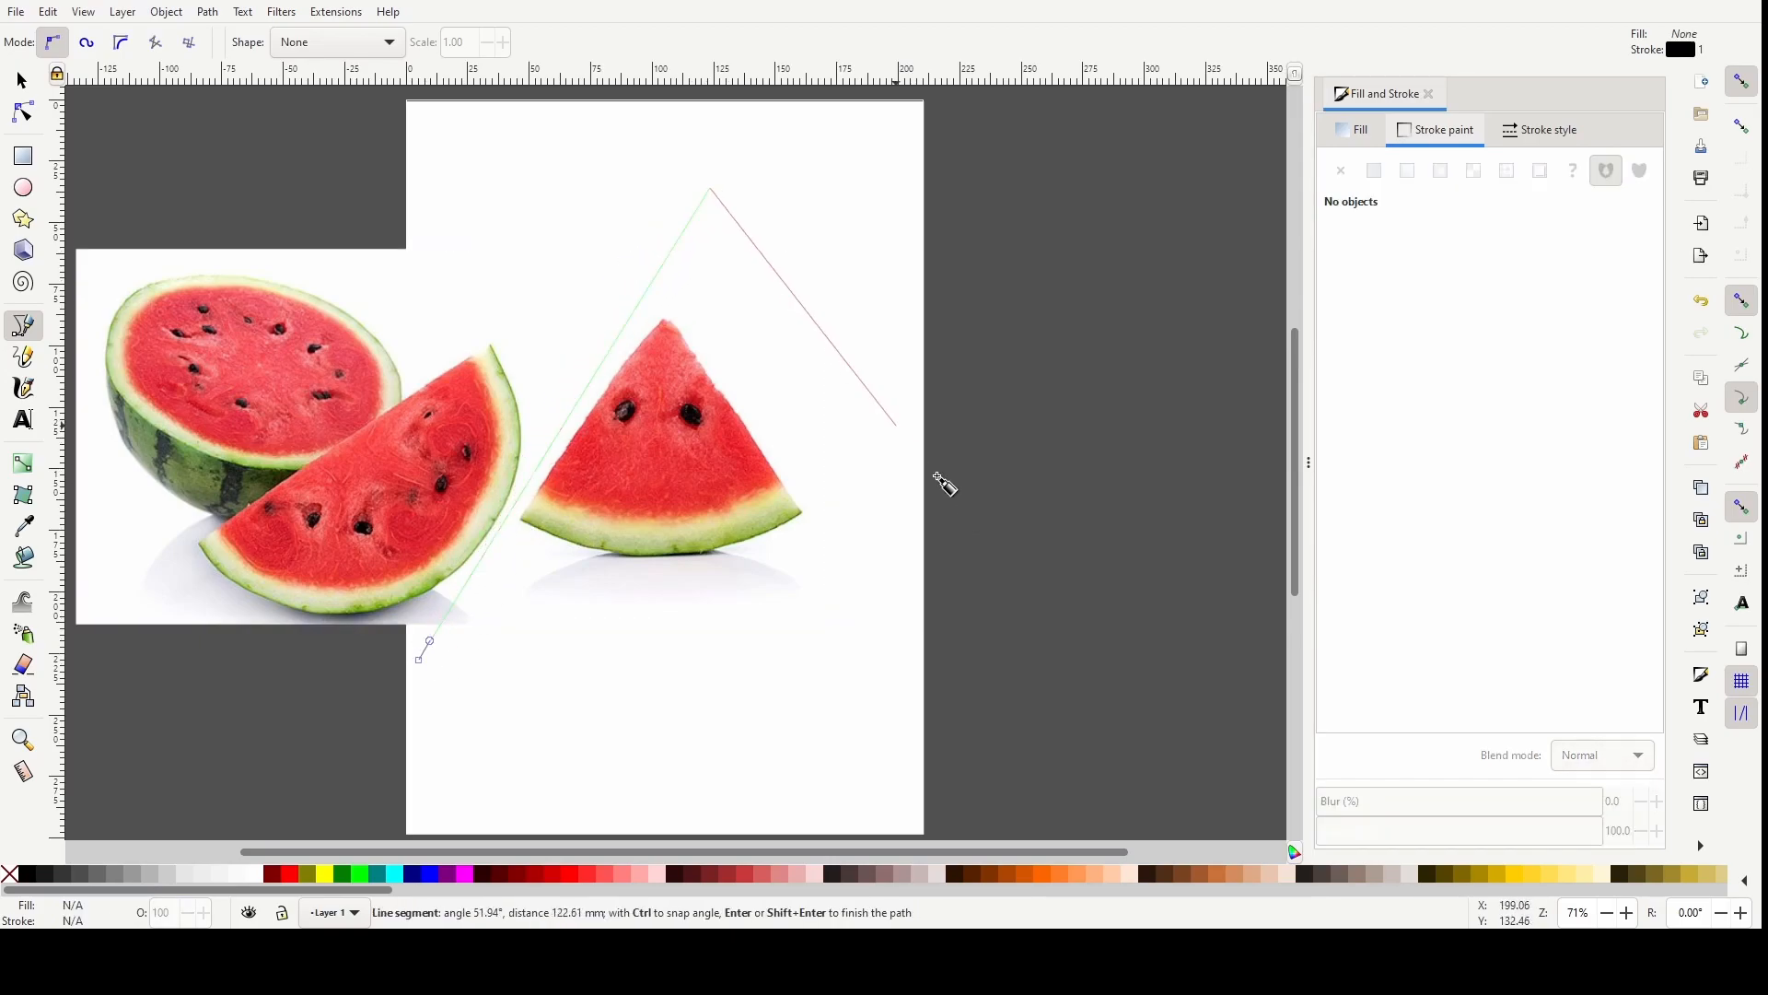
pyautogui.click(1059, 175)
pyautogui.moveTo(884, 761); pyautogui.dragTo(863, 762)
pyautogui.click(420, 660)
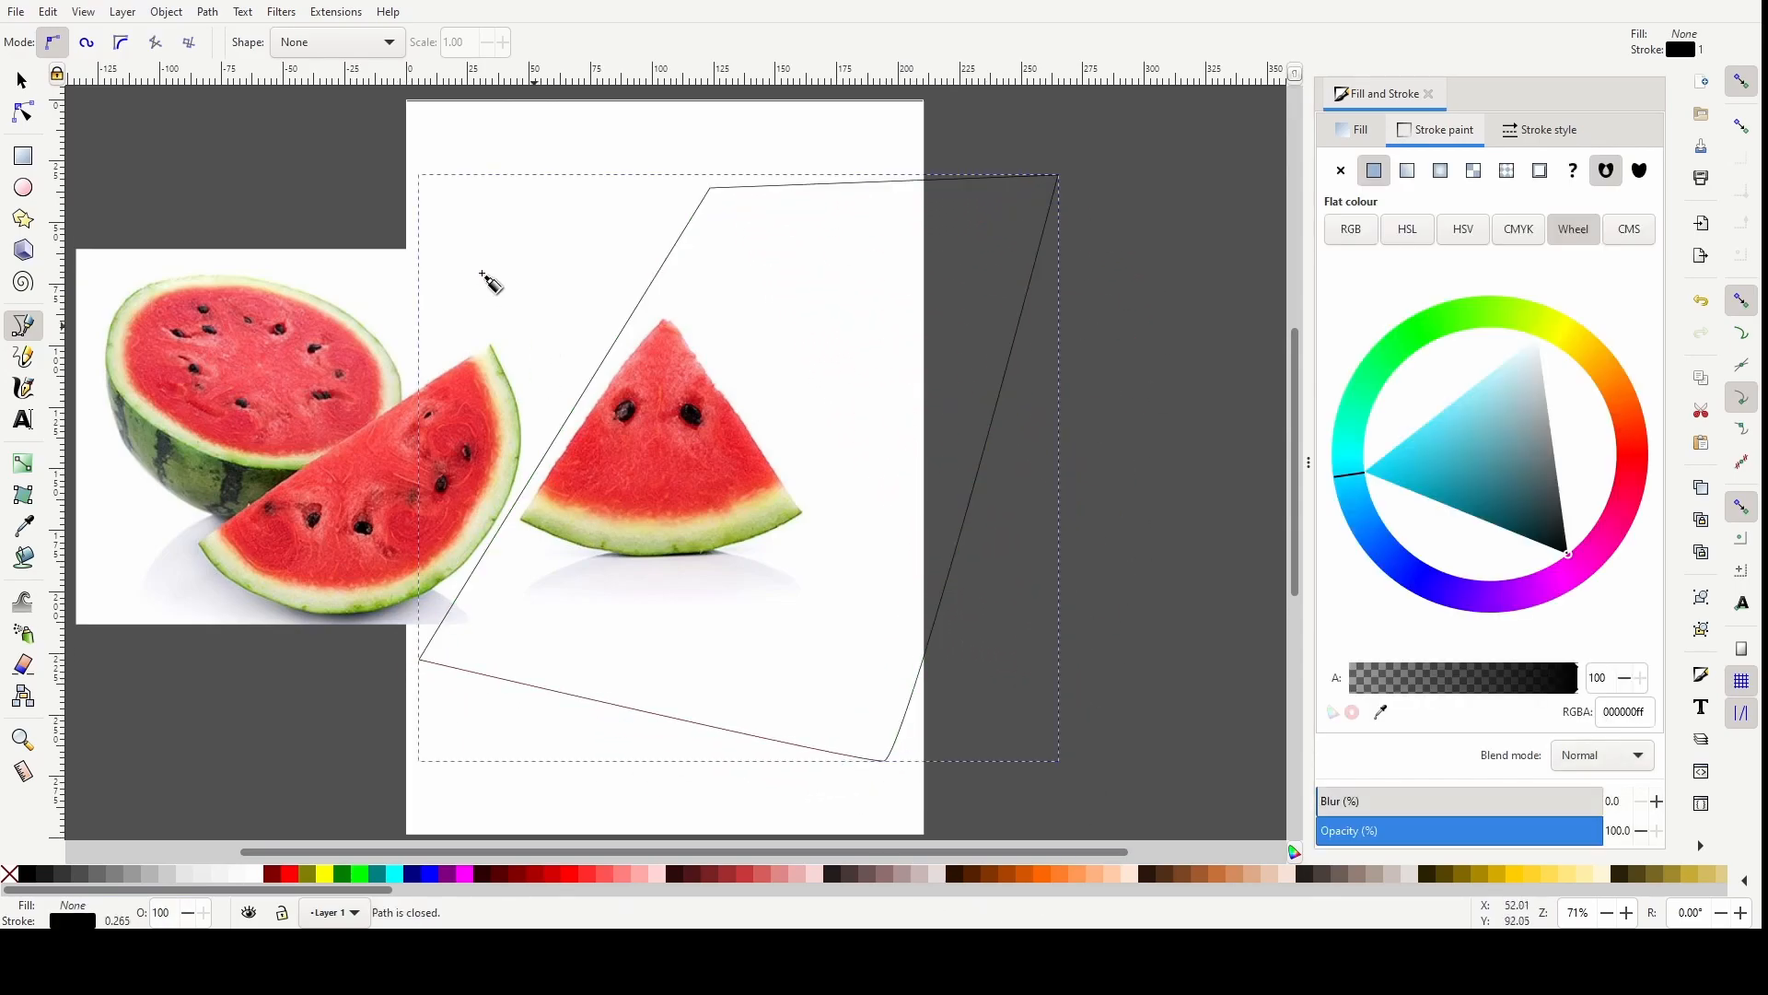
# Clip the watermelon photo to the four-node path and move the clipped image to about X 21.7, Y 66 mm
pyautogui.click(24, 80)
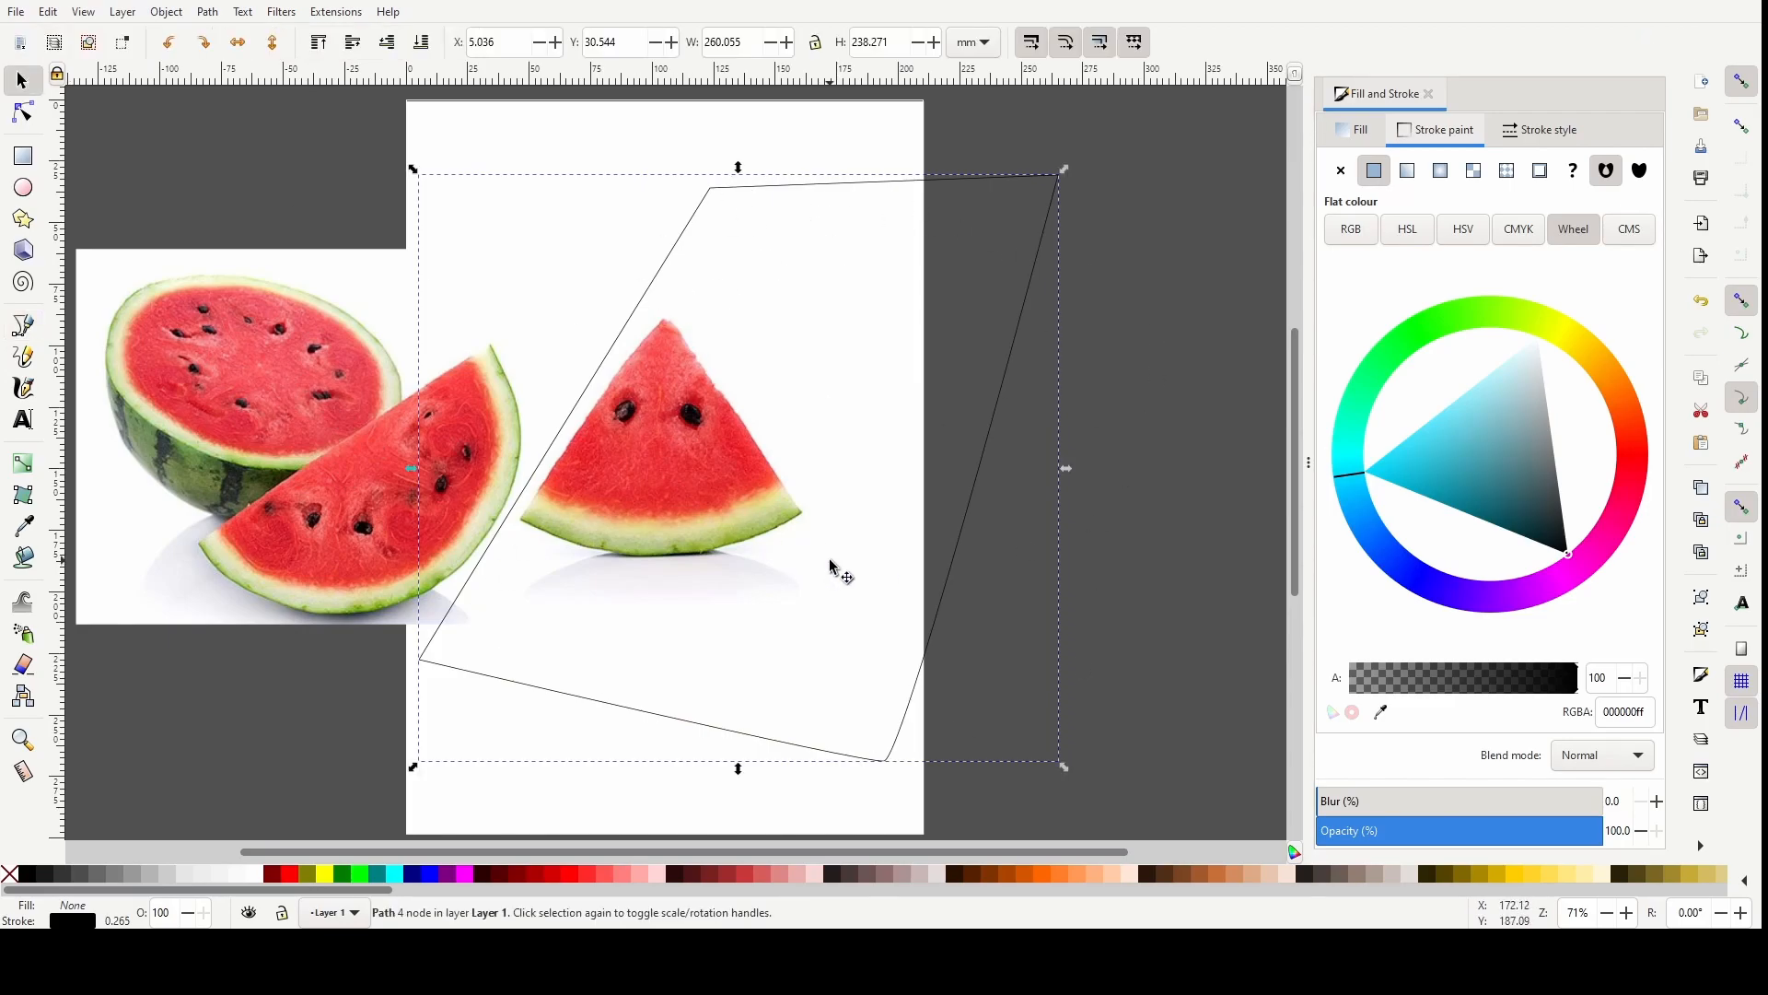
pyautogui.keyDown('shift'); pyautogui.click(300, 295); pyautogui.keyUp('shift')
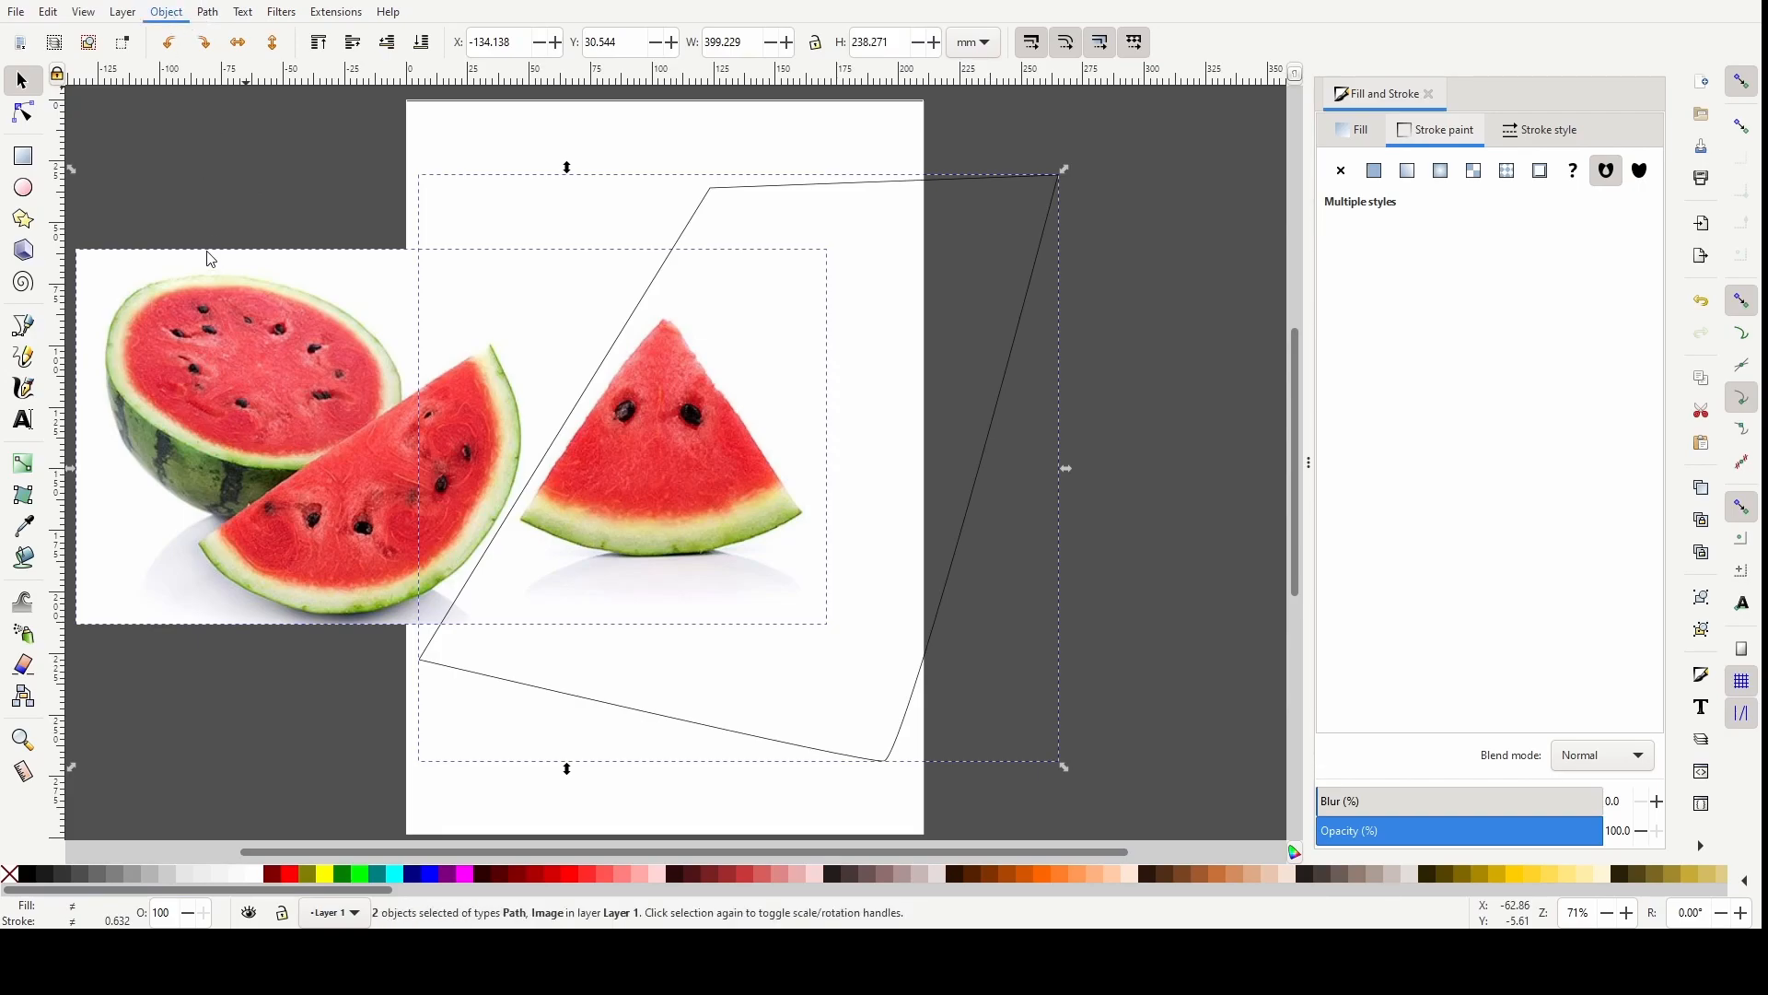
pyautogui.click(486, 286)
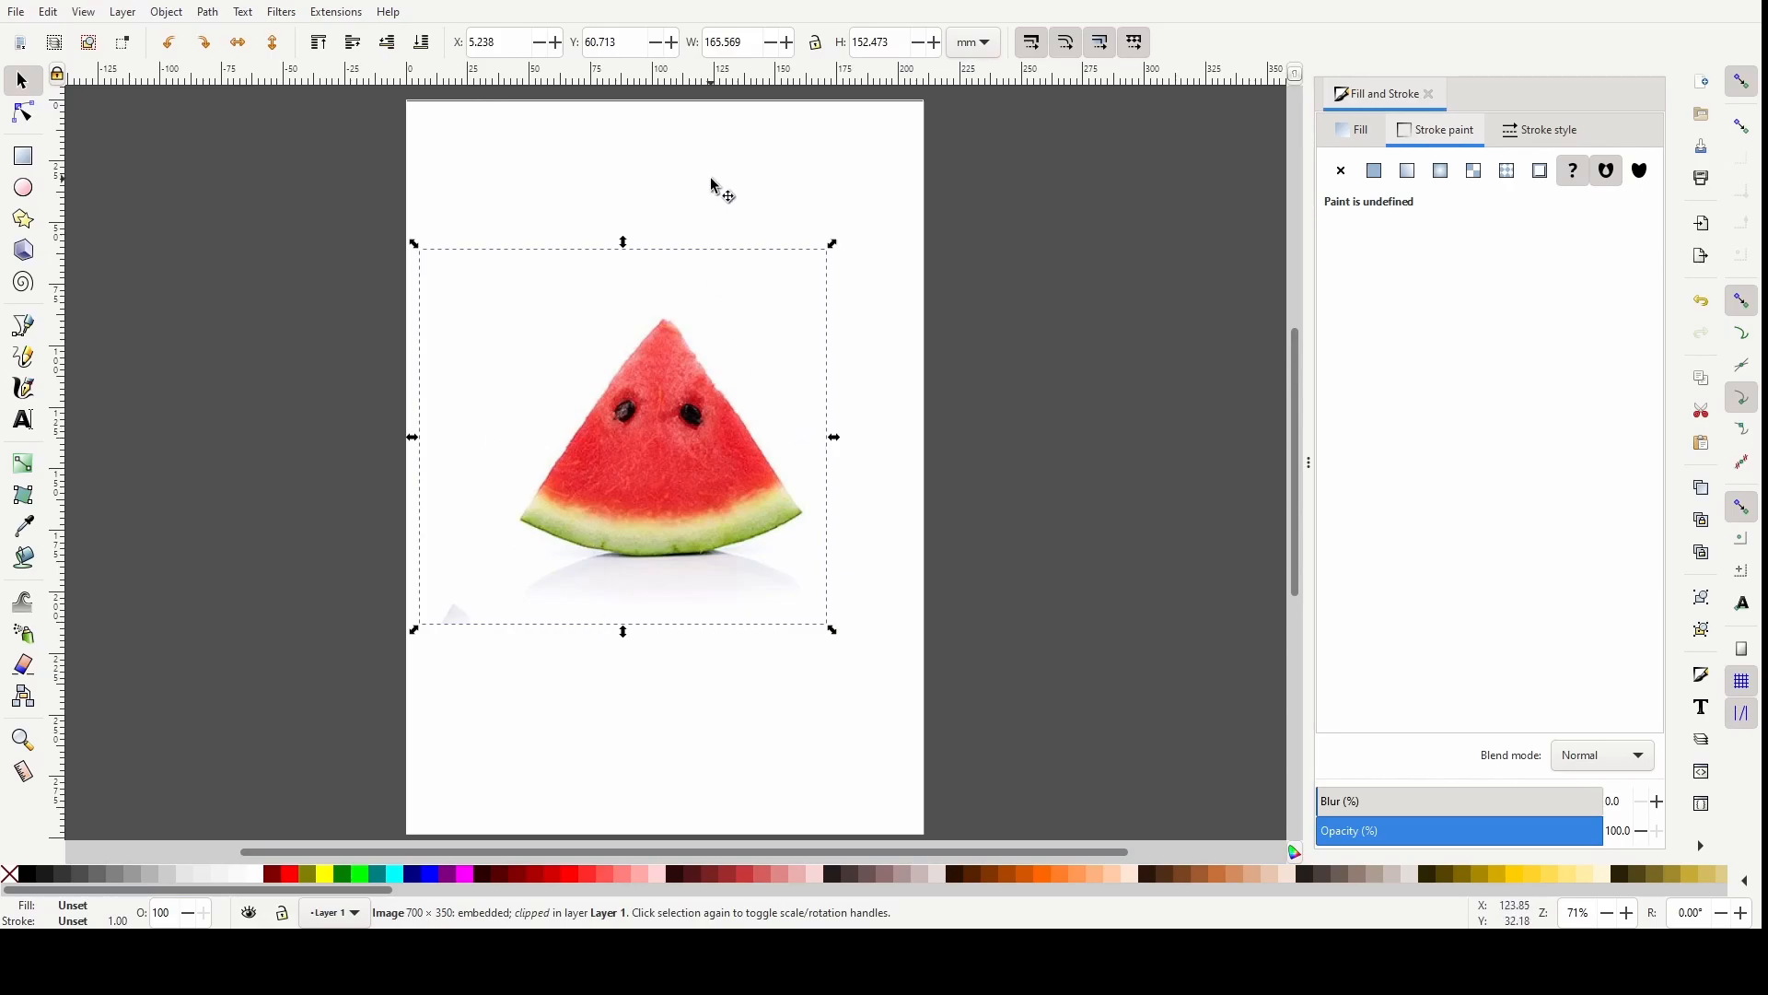
pyautogui.moveTo(695, 460); pyautogui.dragTo(623, 492)
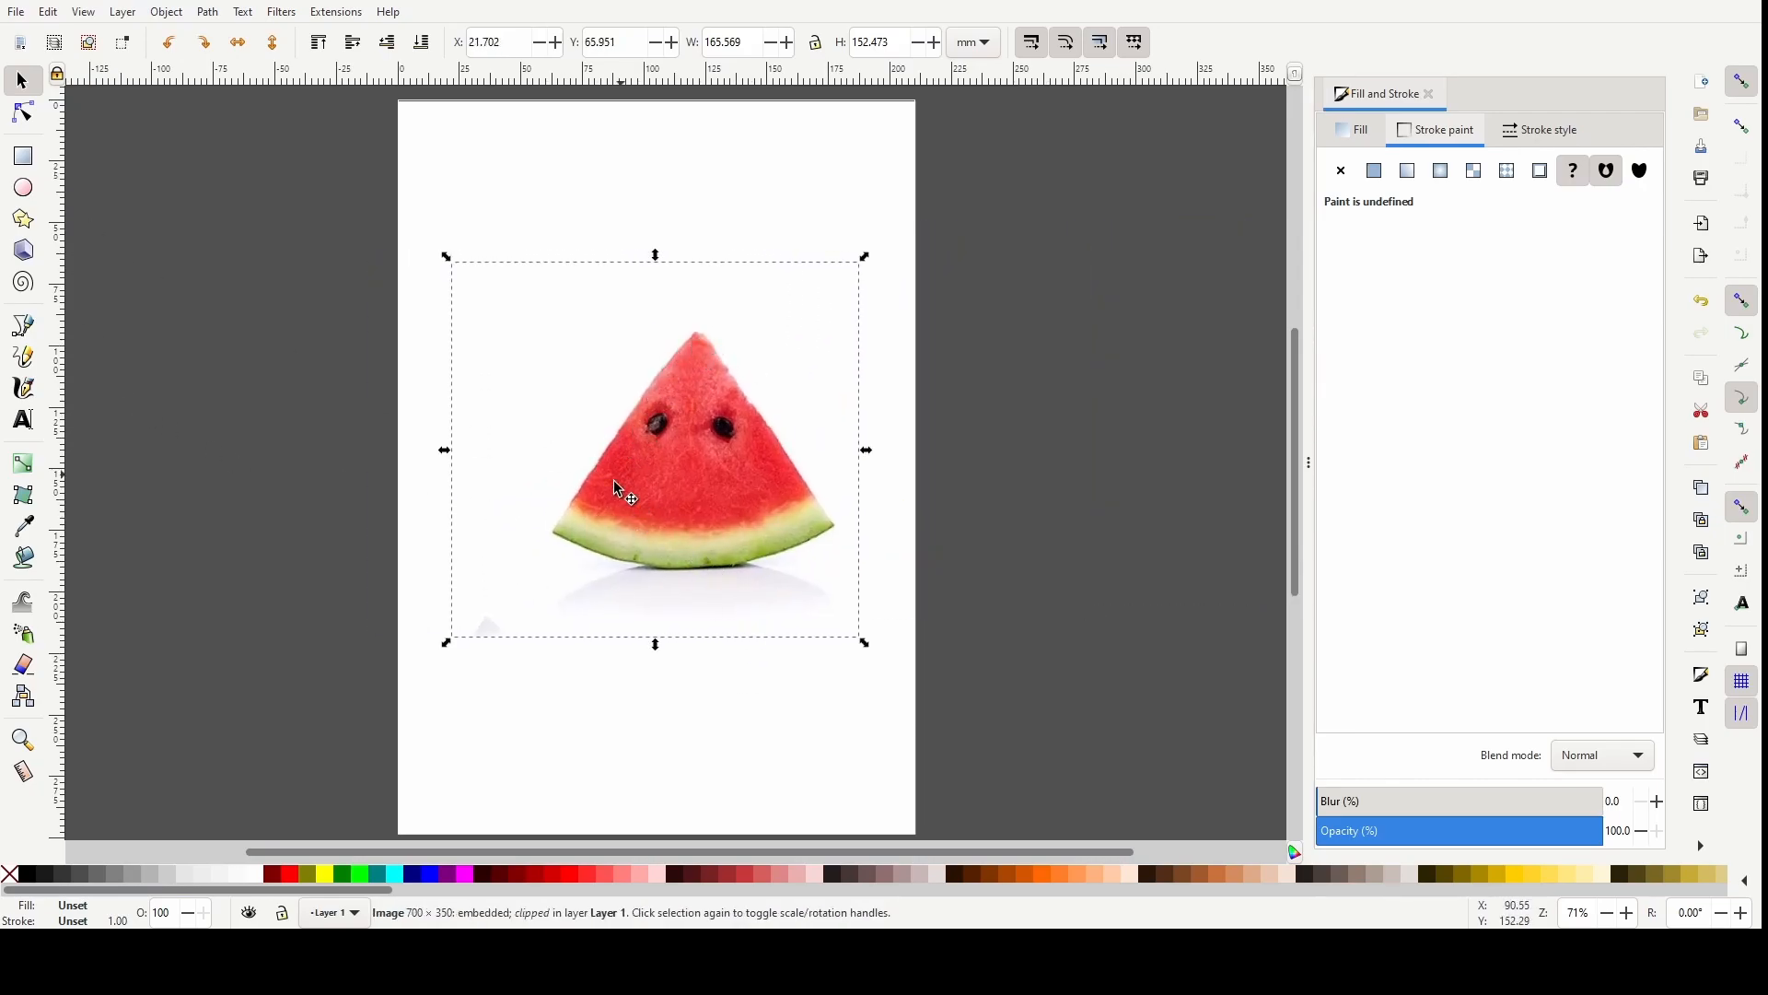
# Draw a teal rectangle about 203 × 205 mm around the clipped watermelon image and stack it directly behind the image
pyautogui.click(23, 156)
pyautogui.moveTo(397, 180)
pyautogui.mouseDown()
pyautogui.moveTo(841, 762)
pyautogui.moveTo(907, 689)
pyautogui.mouseUp()
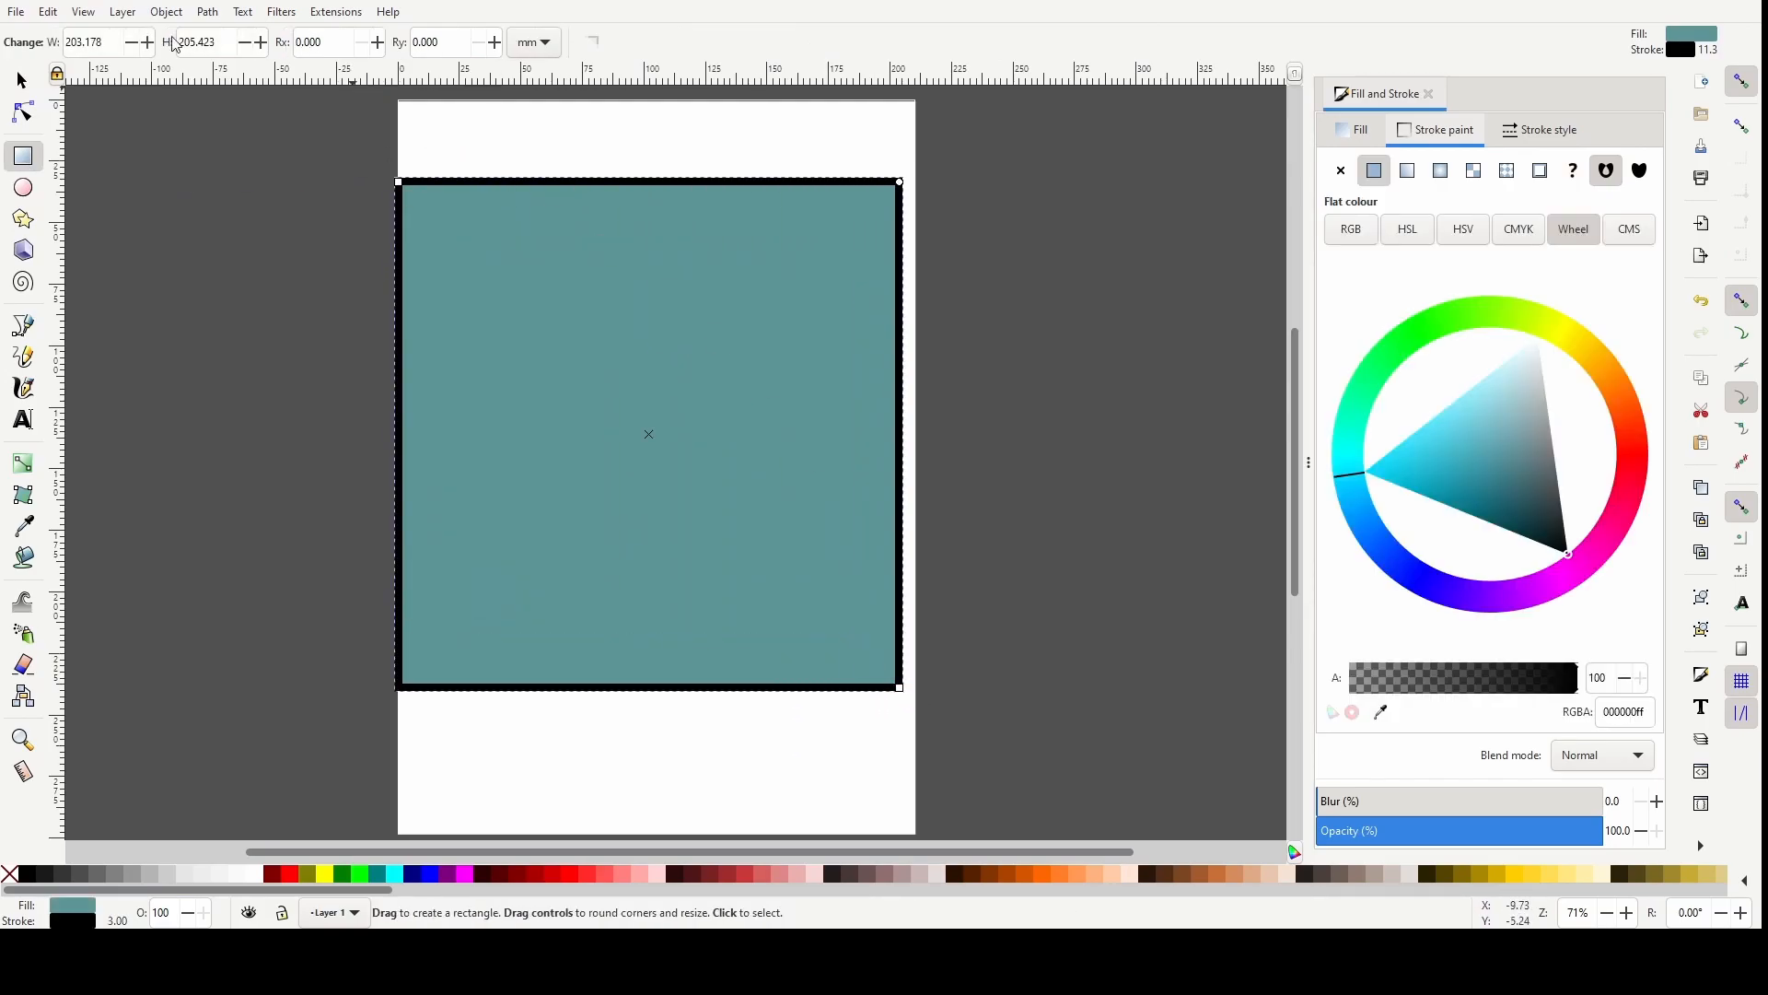
pyautogui.press('s')
pyautogui.click(549, 273)
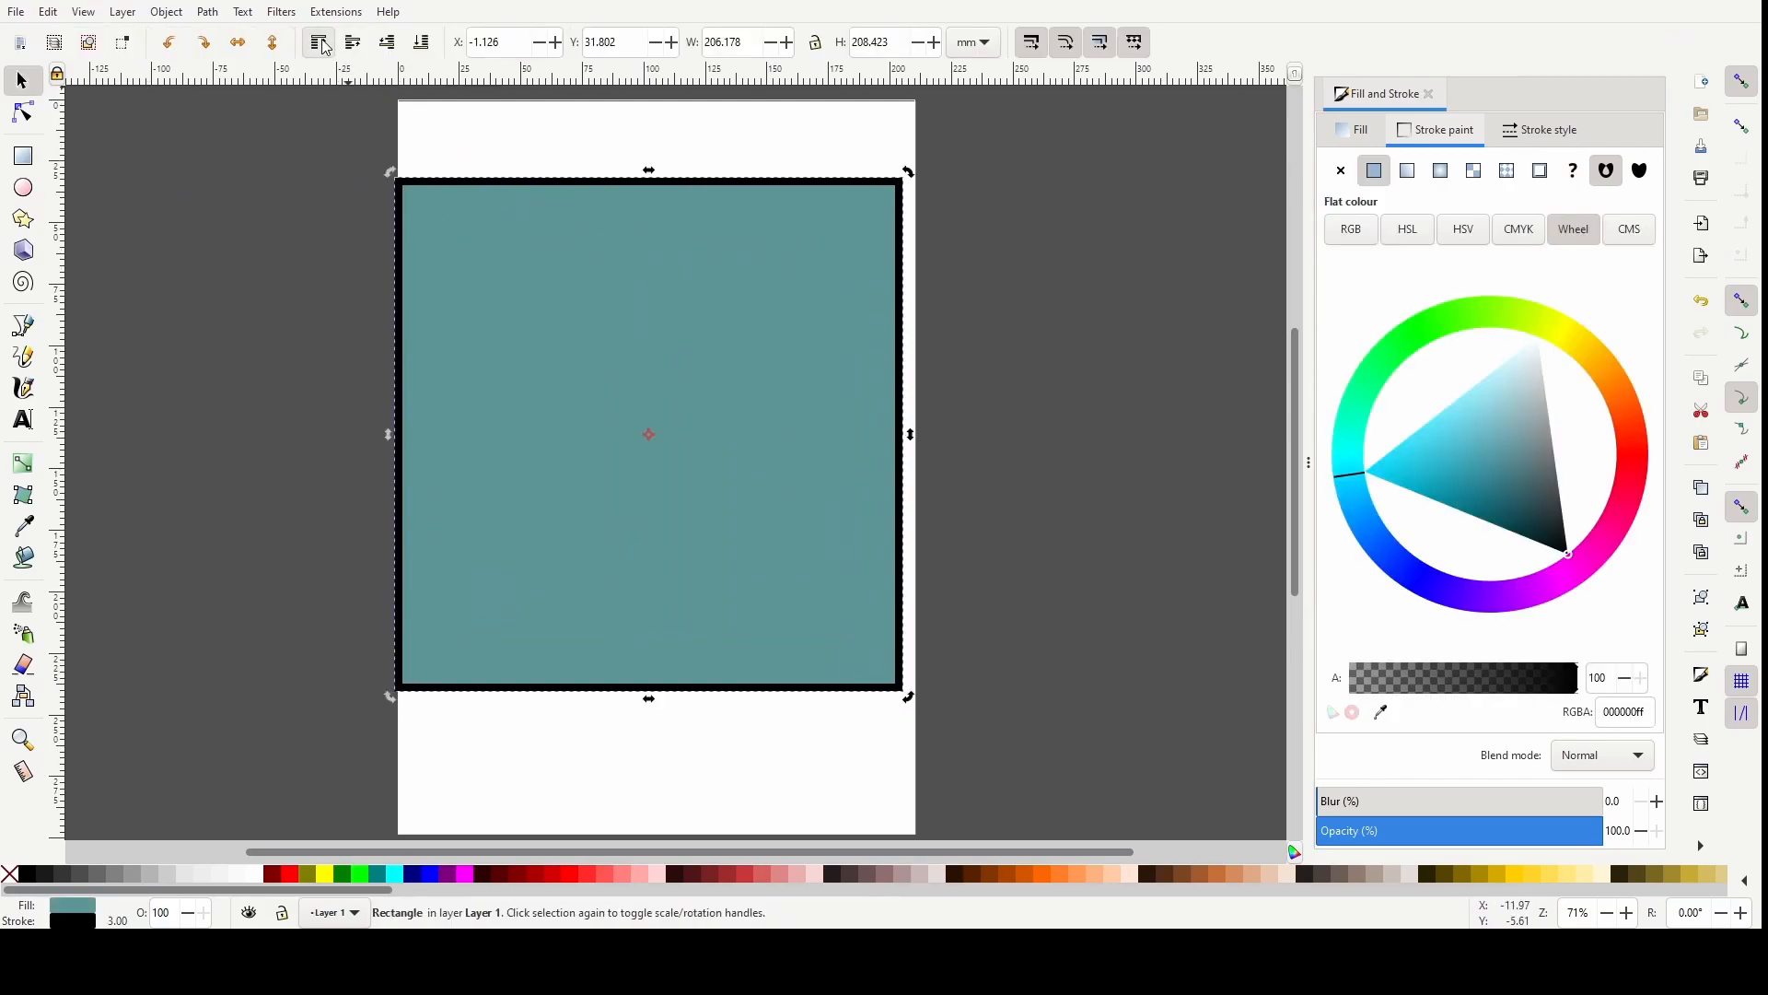
pyautogui.click(387, 43)
pyautogui.click(394, 46)
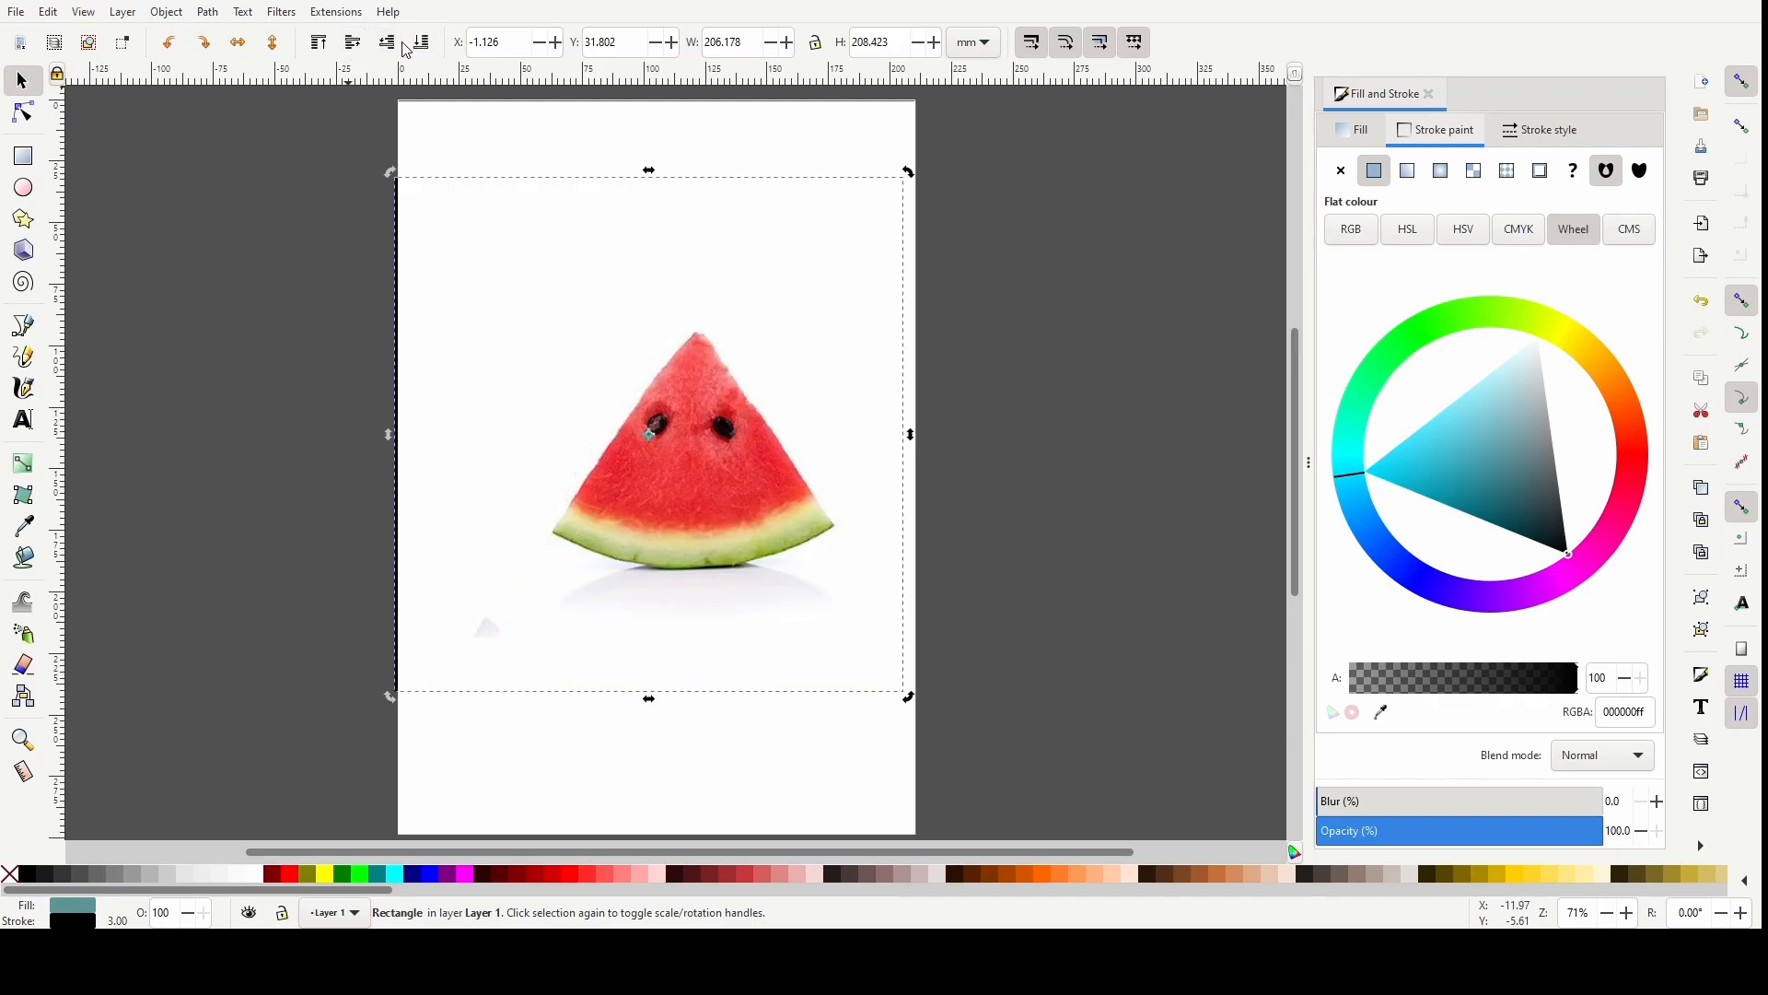
pyautogui.click(353, 43)
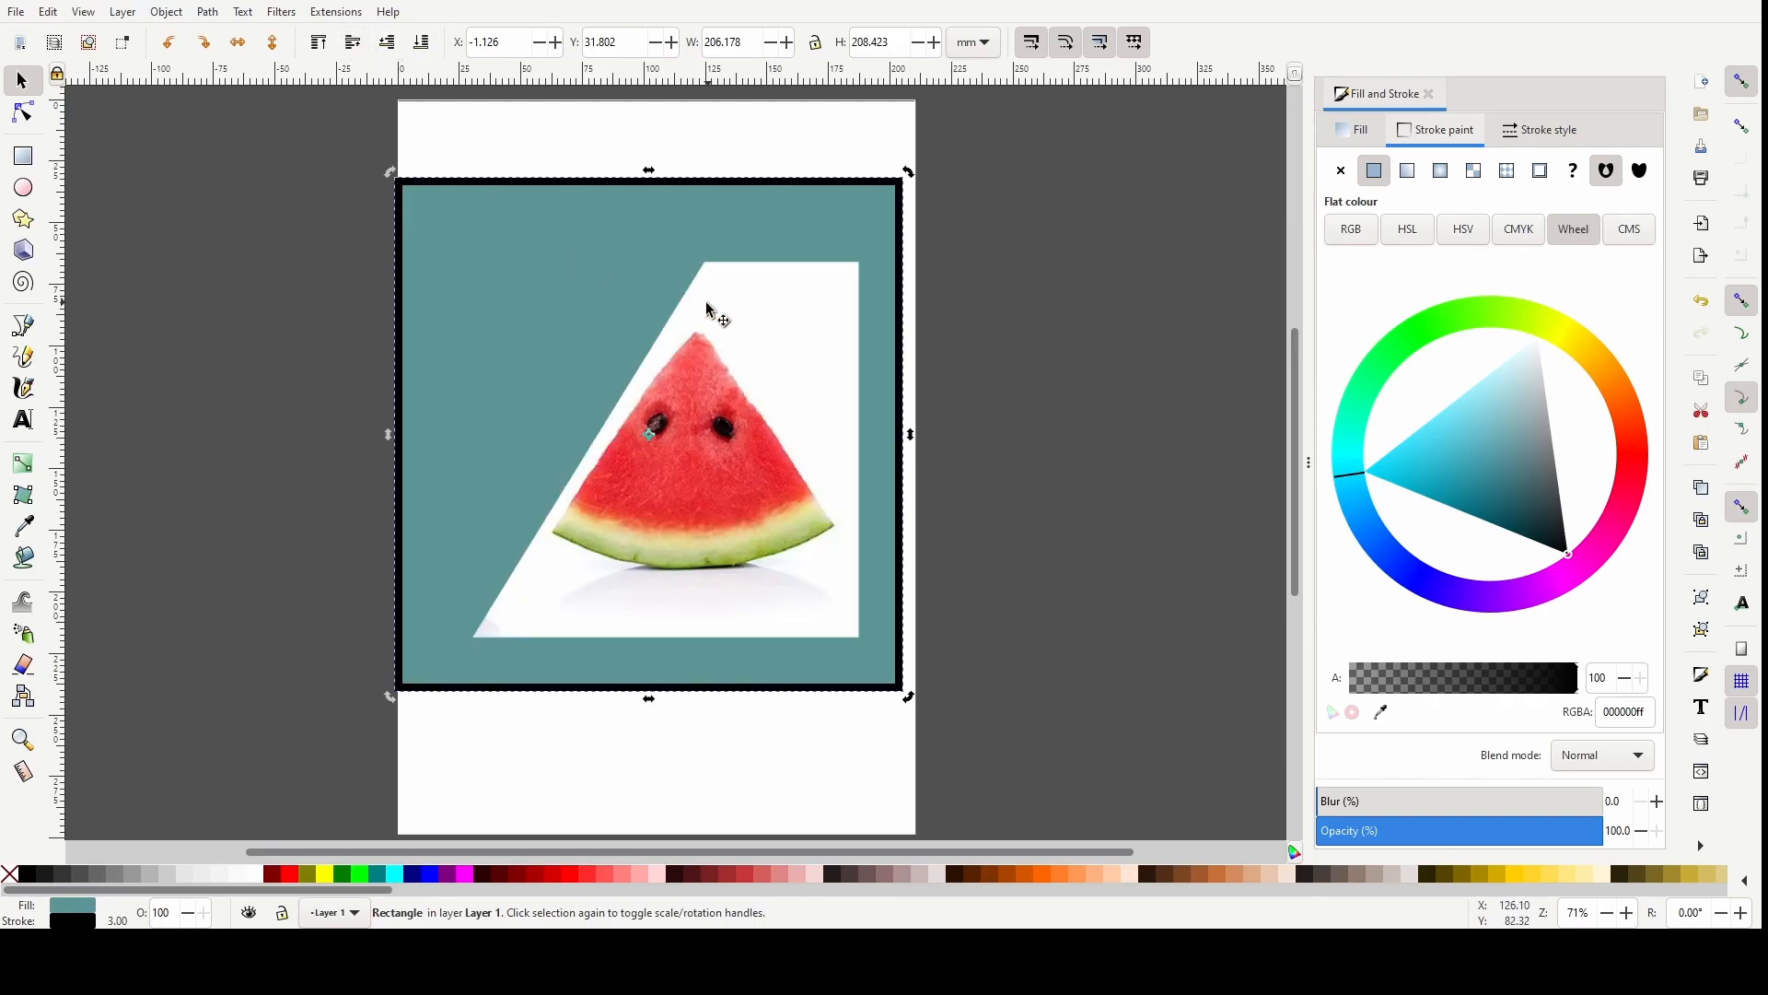
# Start a Pen path at the watermelon slice's tip and trace its upper left edge with short straight segments
pyautogui.click(730, 442)
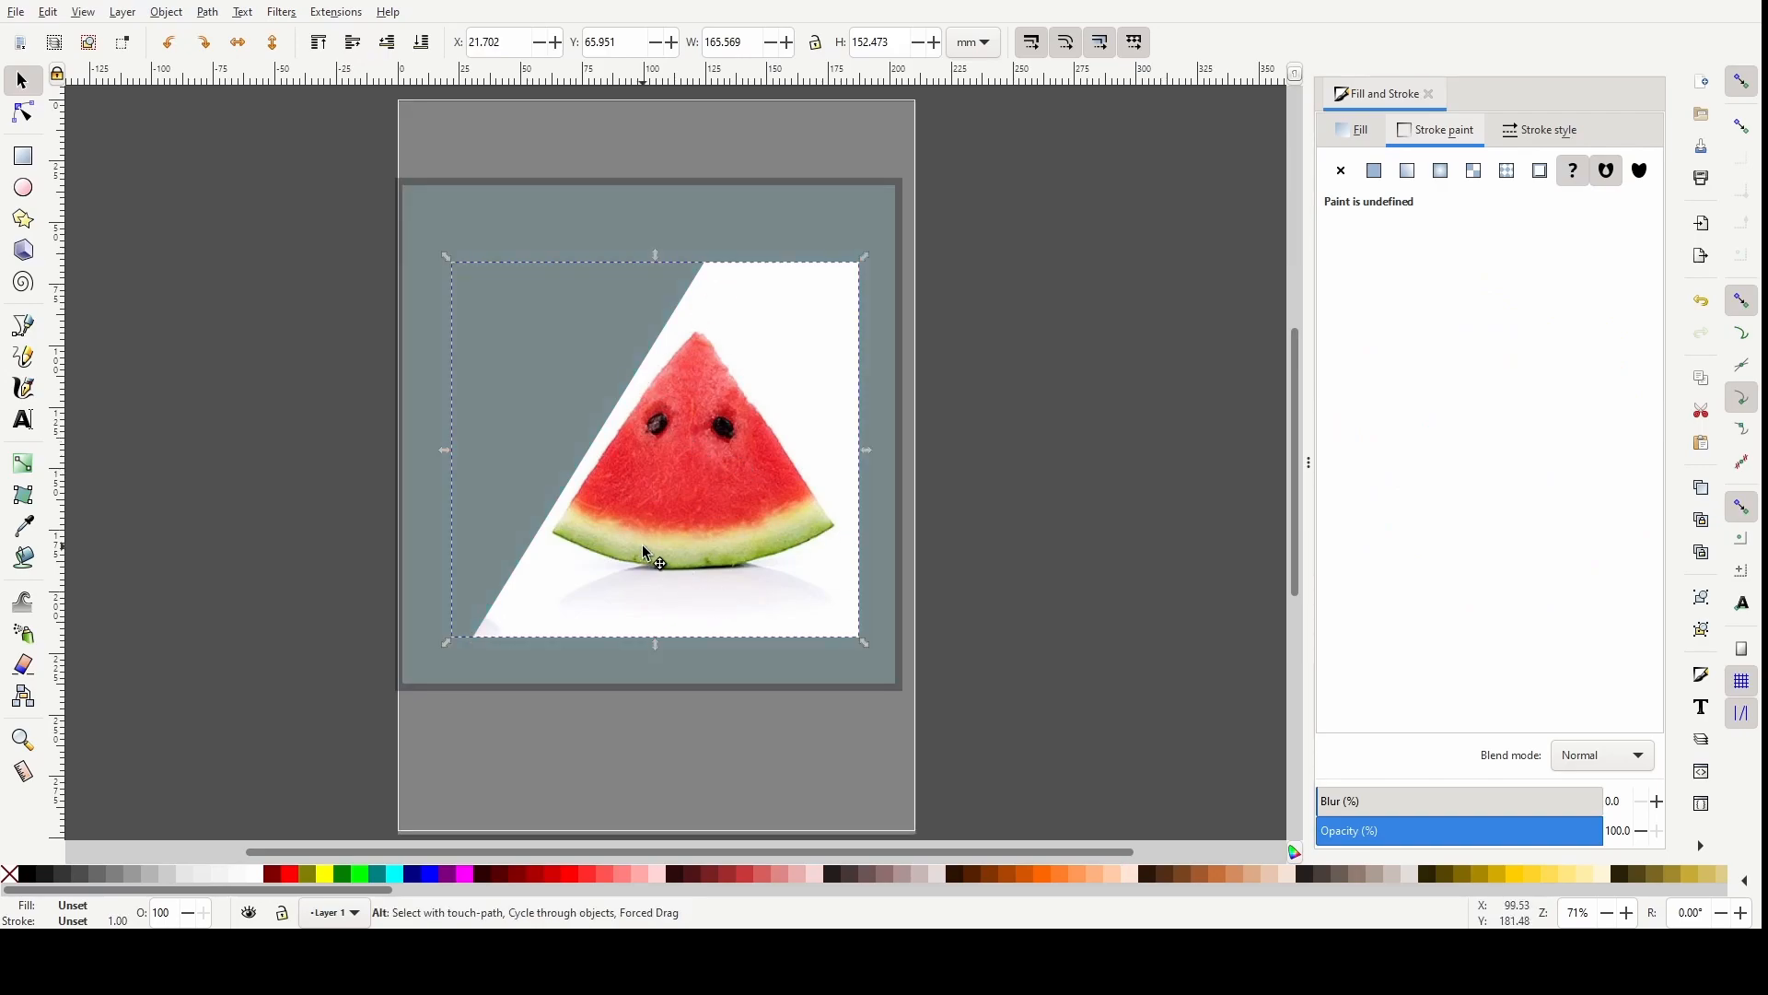
pyautogui.scroll(2, 653, 551)
pyautogui.scroll(2, 802, 575)
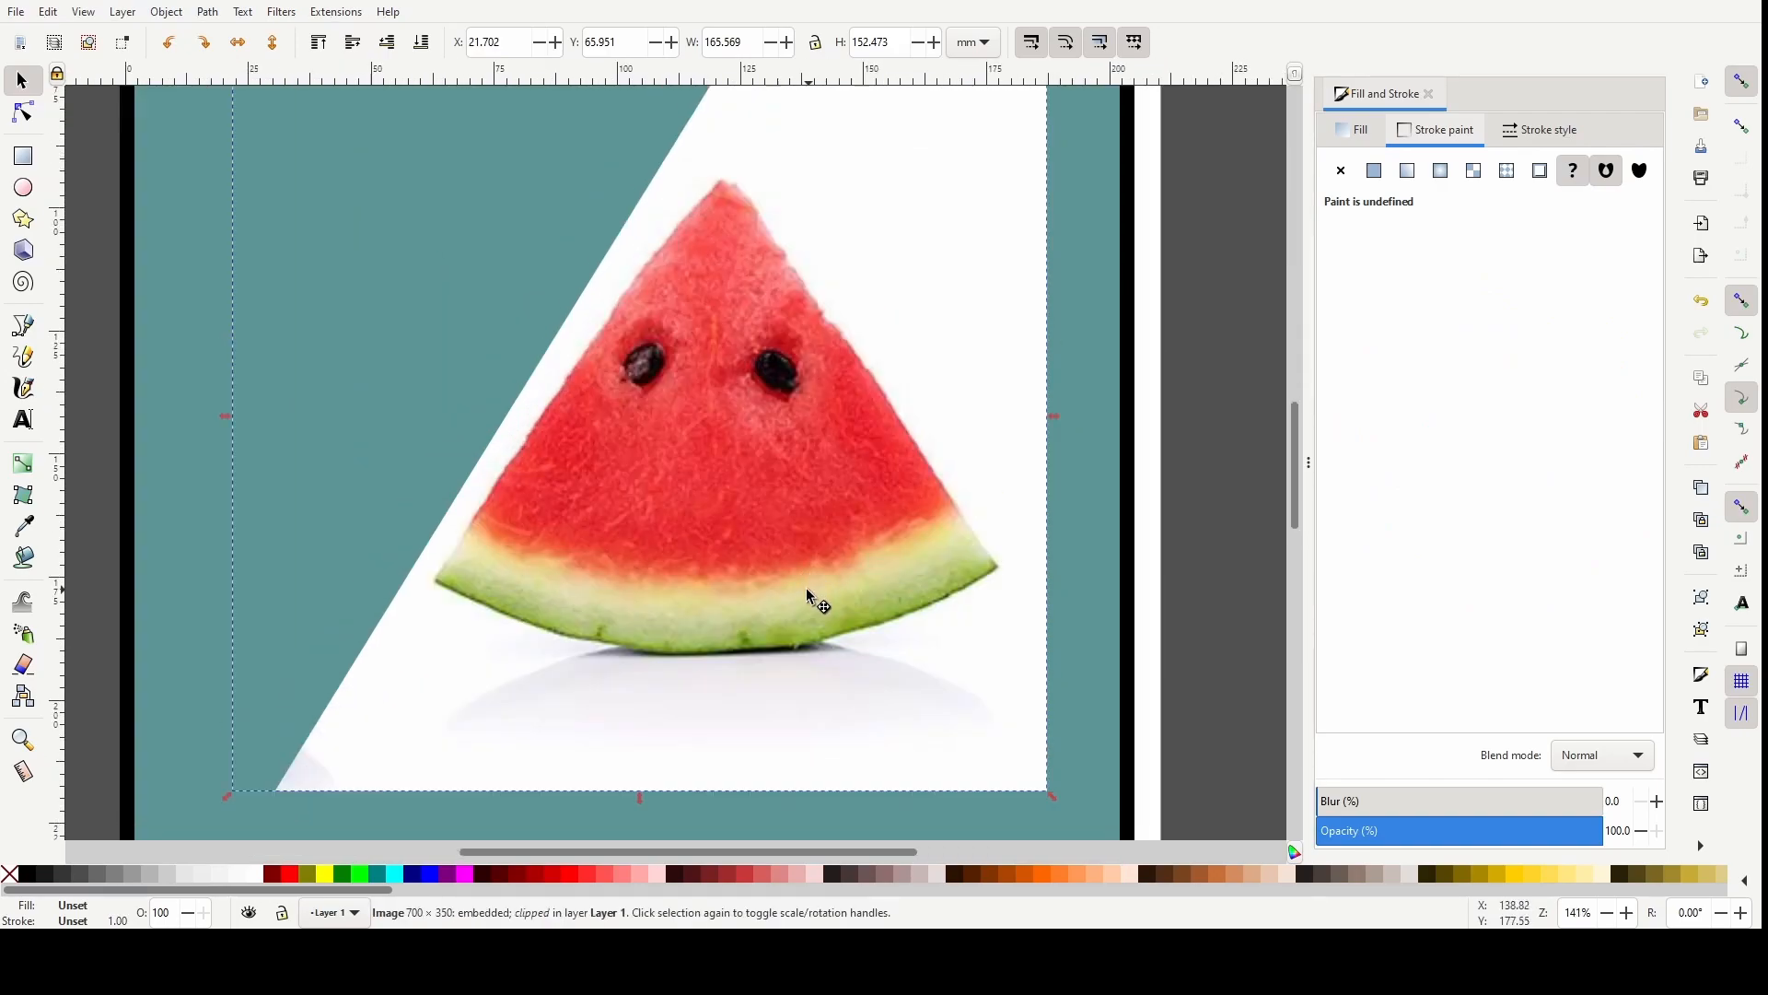
pyautogui.click(32, 332)
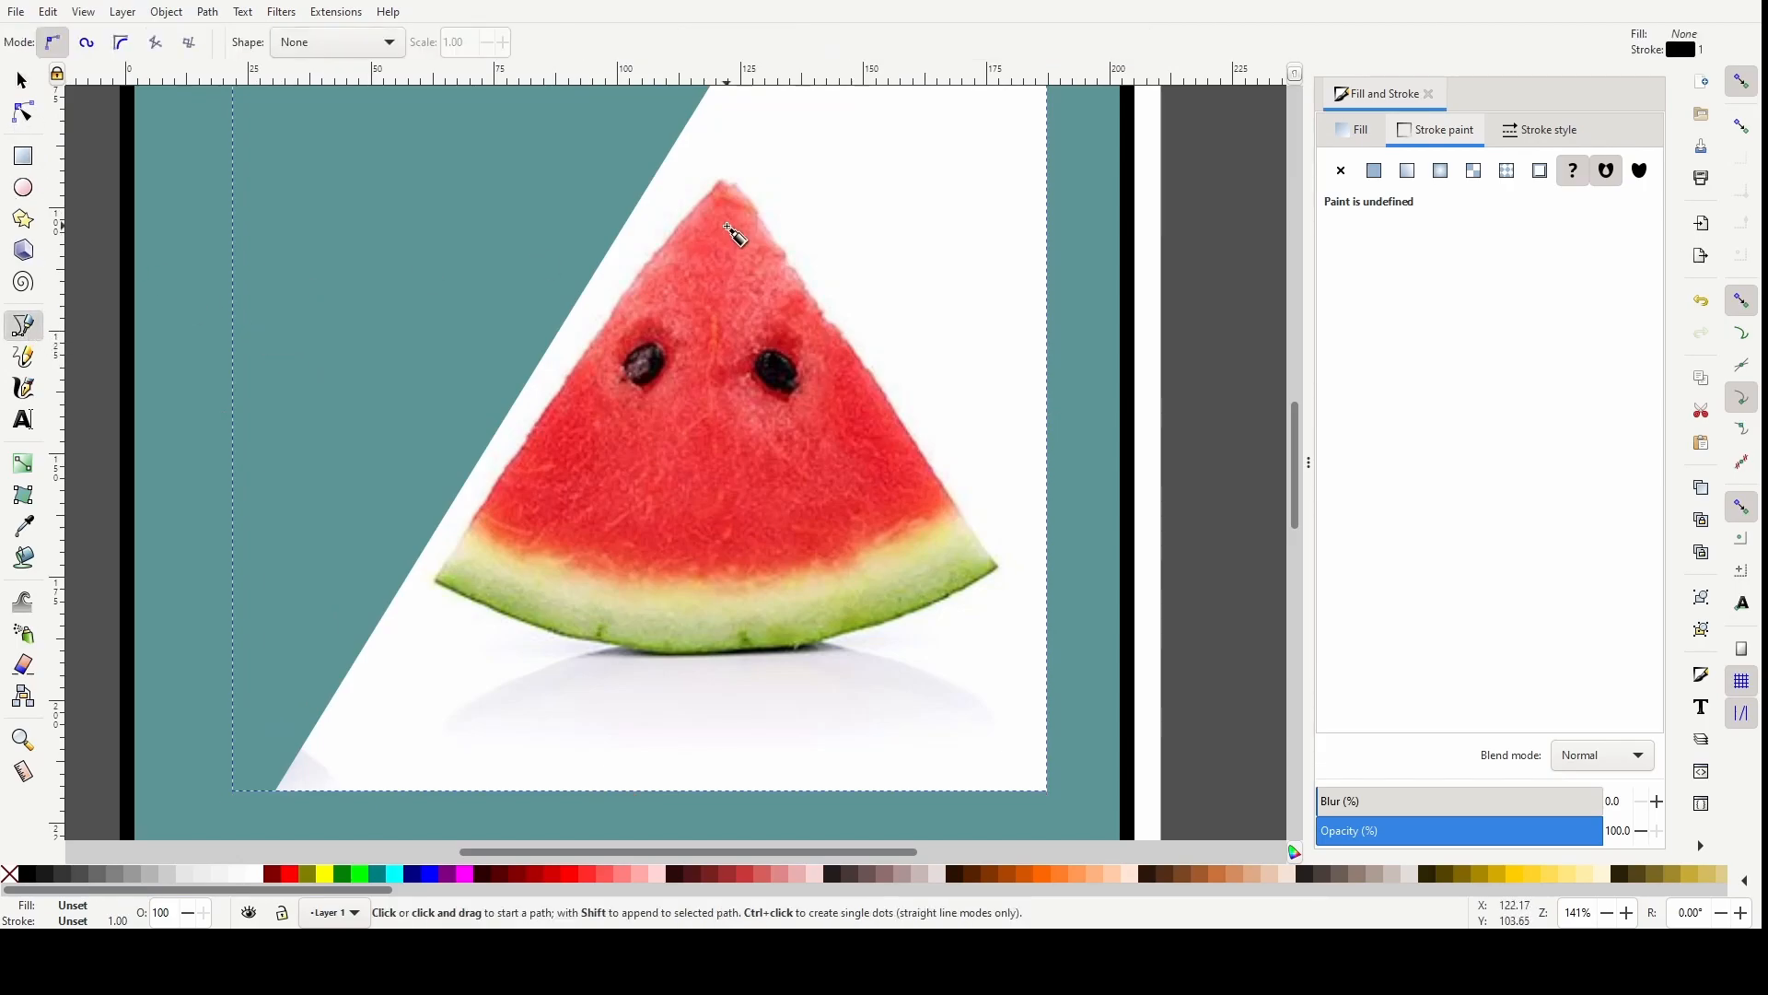
pyautogui.click(720, 178)
pyautogui.click(667, 242)
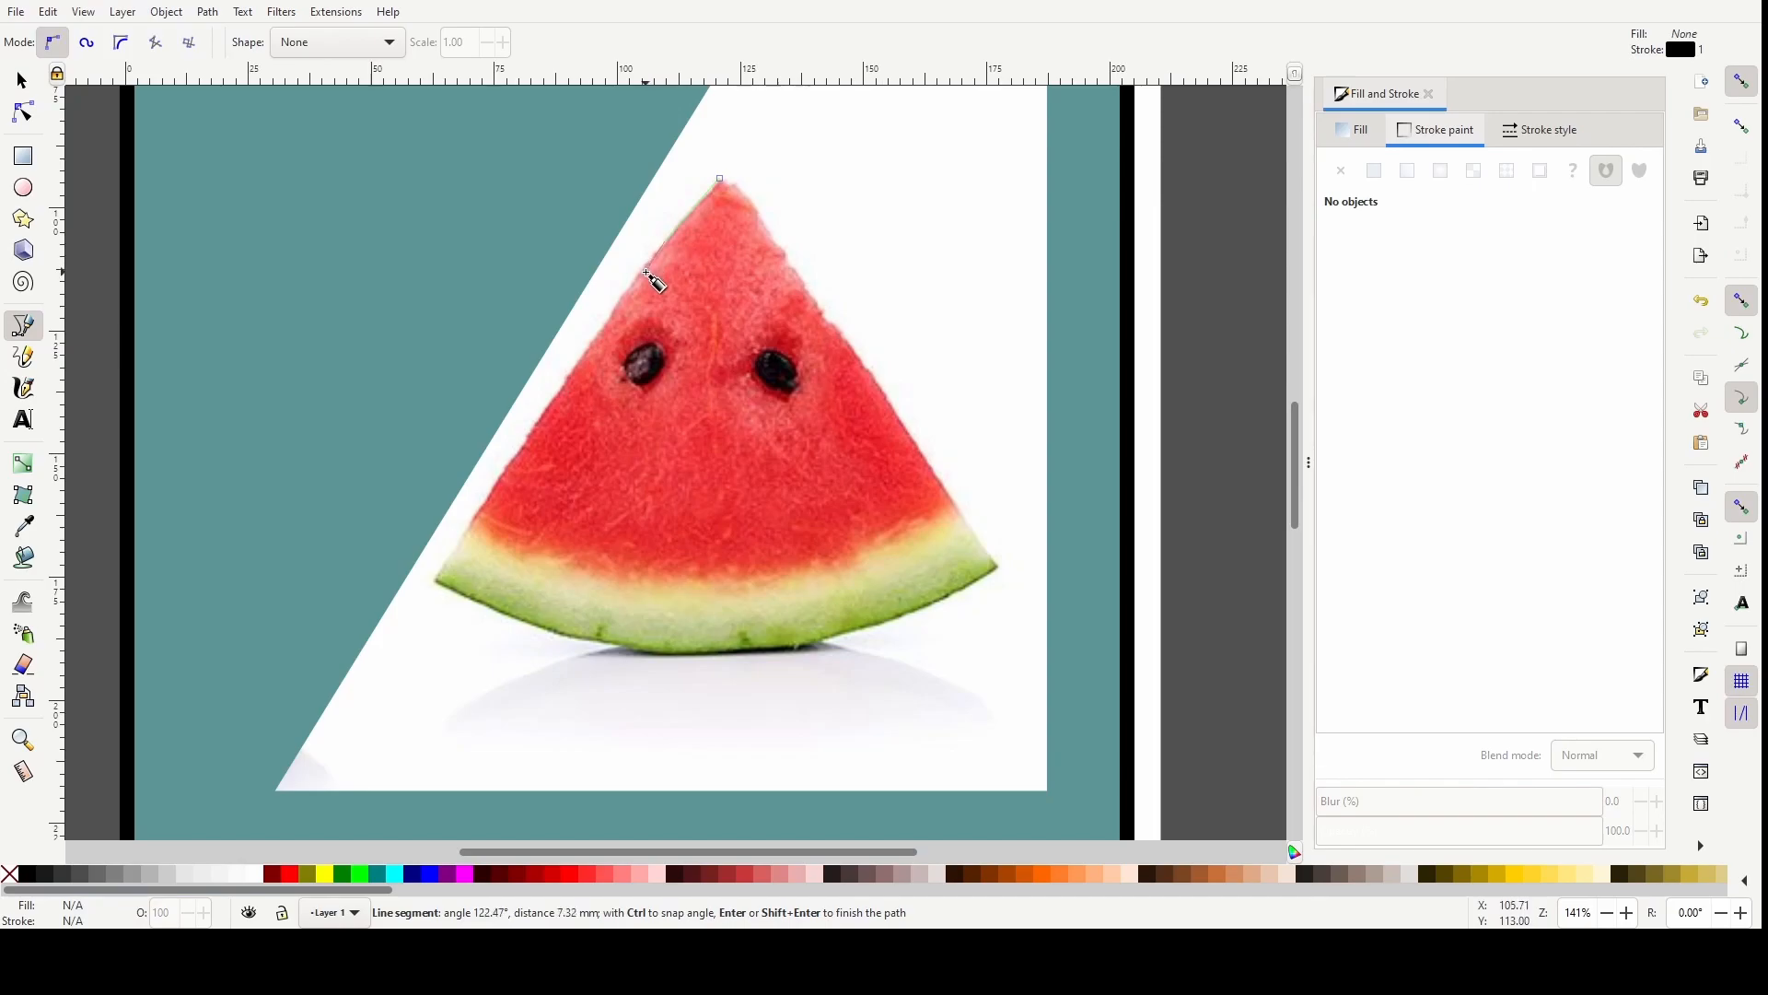
pyautogui.click(645, 273)
pyautogui.click(583, 384)
pyautogui.click(559, 399)
pyautogui.click(528, 442)
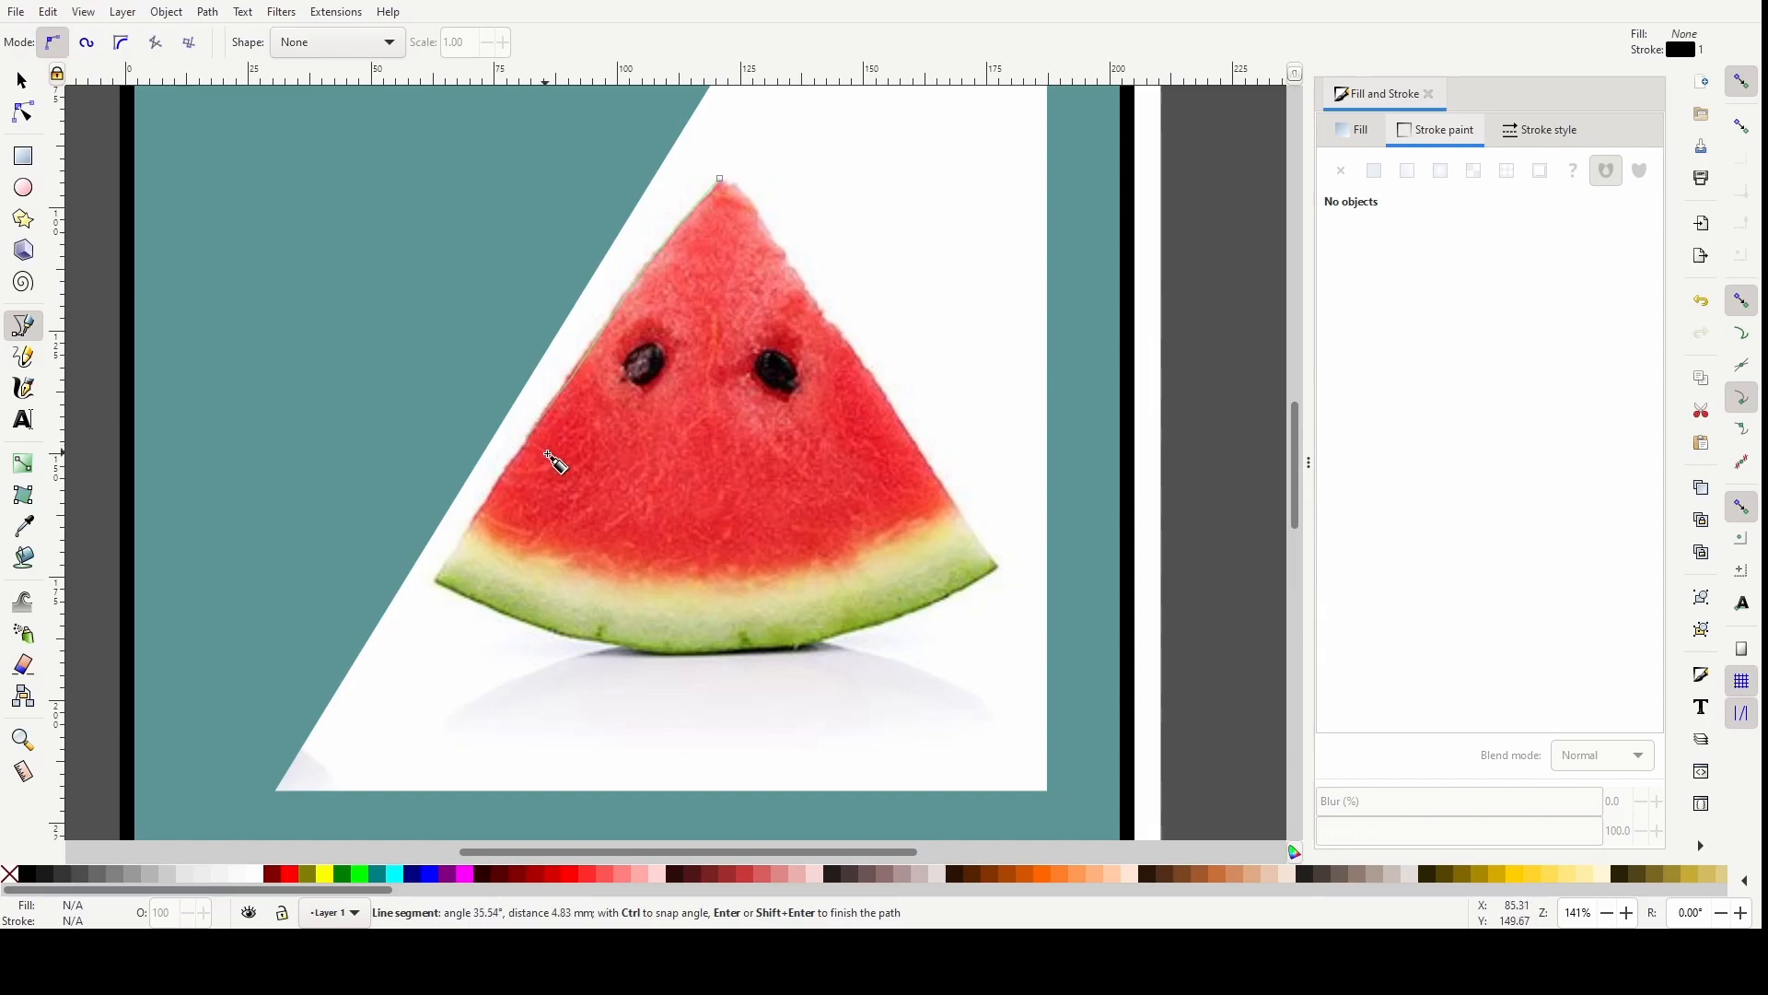
# Continue the path with straight segments along the slice's lower left edge to the left corner of the rind
pyautogui.scroll(3, 553, 462)
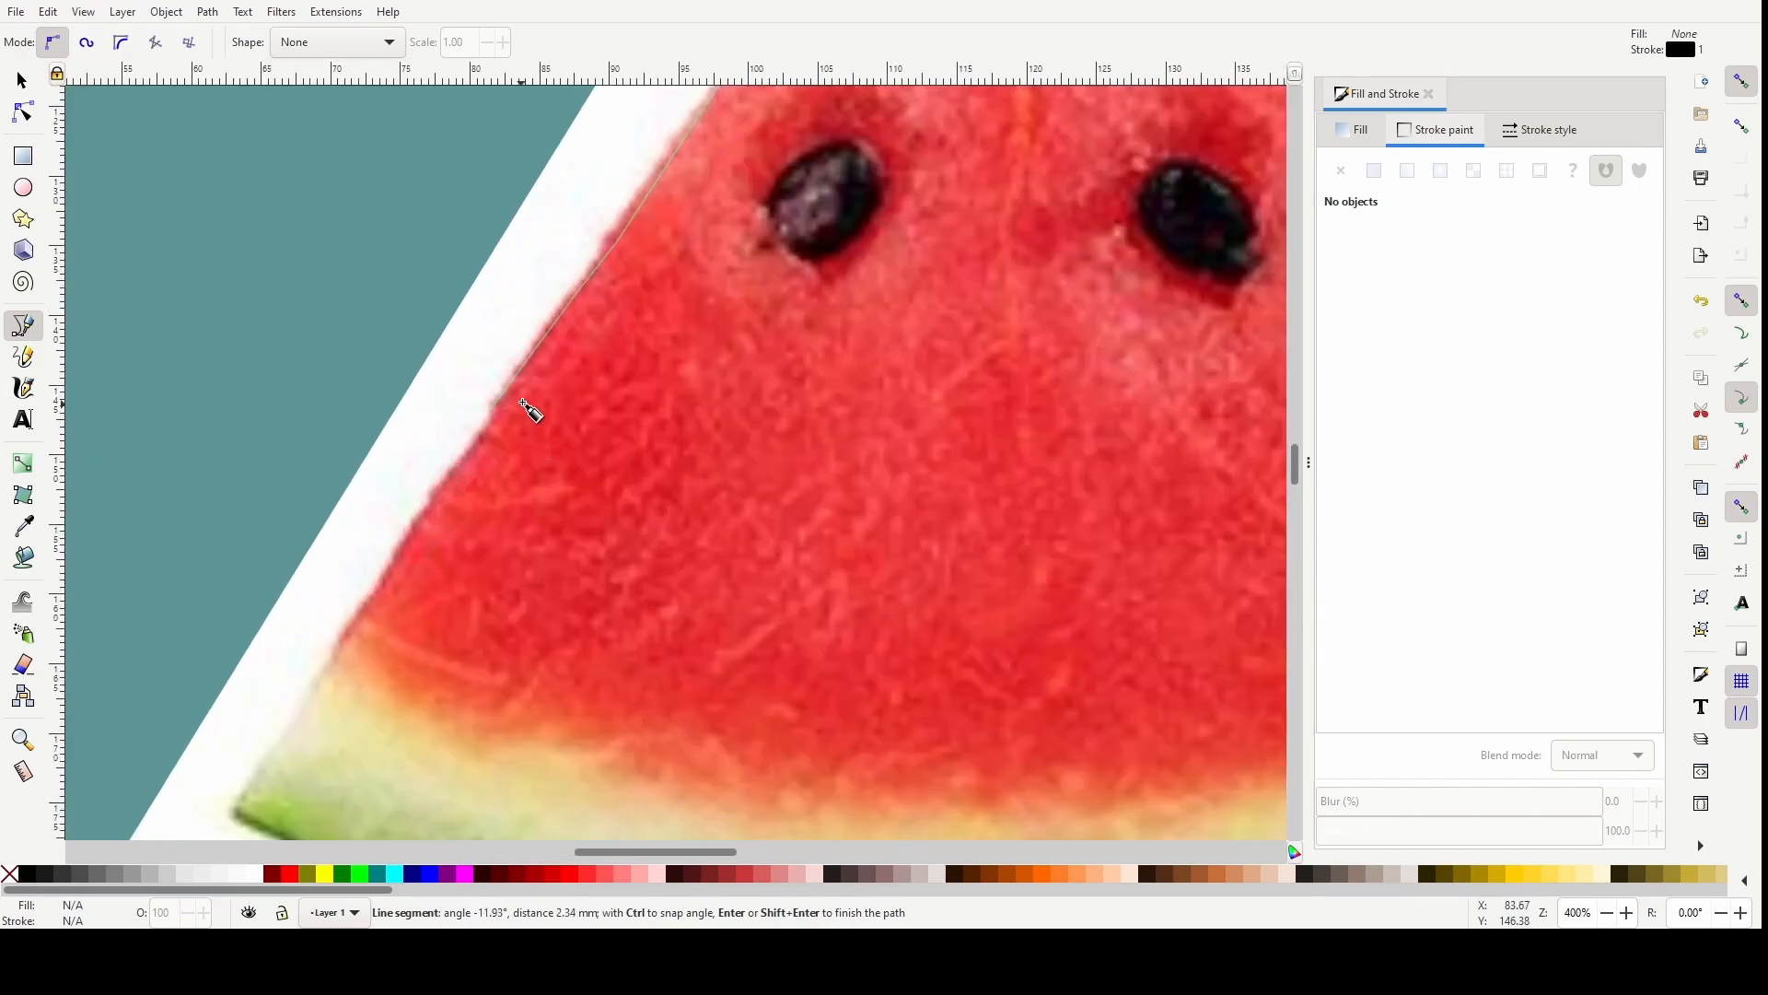
pyautogui.click(434, 492)
pyautogui.scroll(-3, 385, 619)
pyautogui.click(335, 508)
pyautogui.click(241, 675)
# Trace the underside of the rind with curved and straight segments to the slice's right corner
pyautogui.scroll(-8, 488, 718)
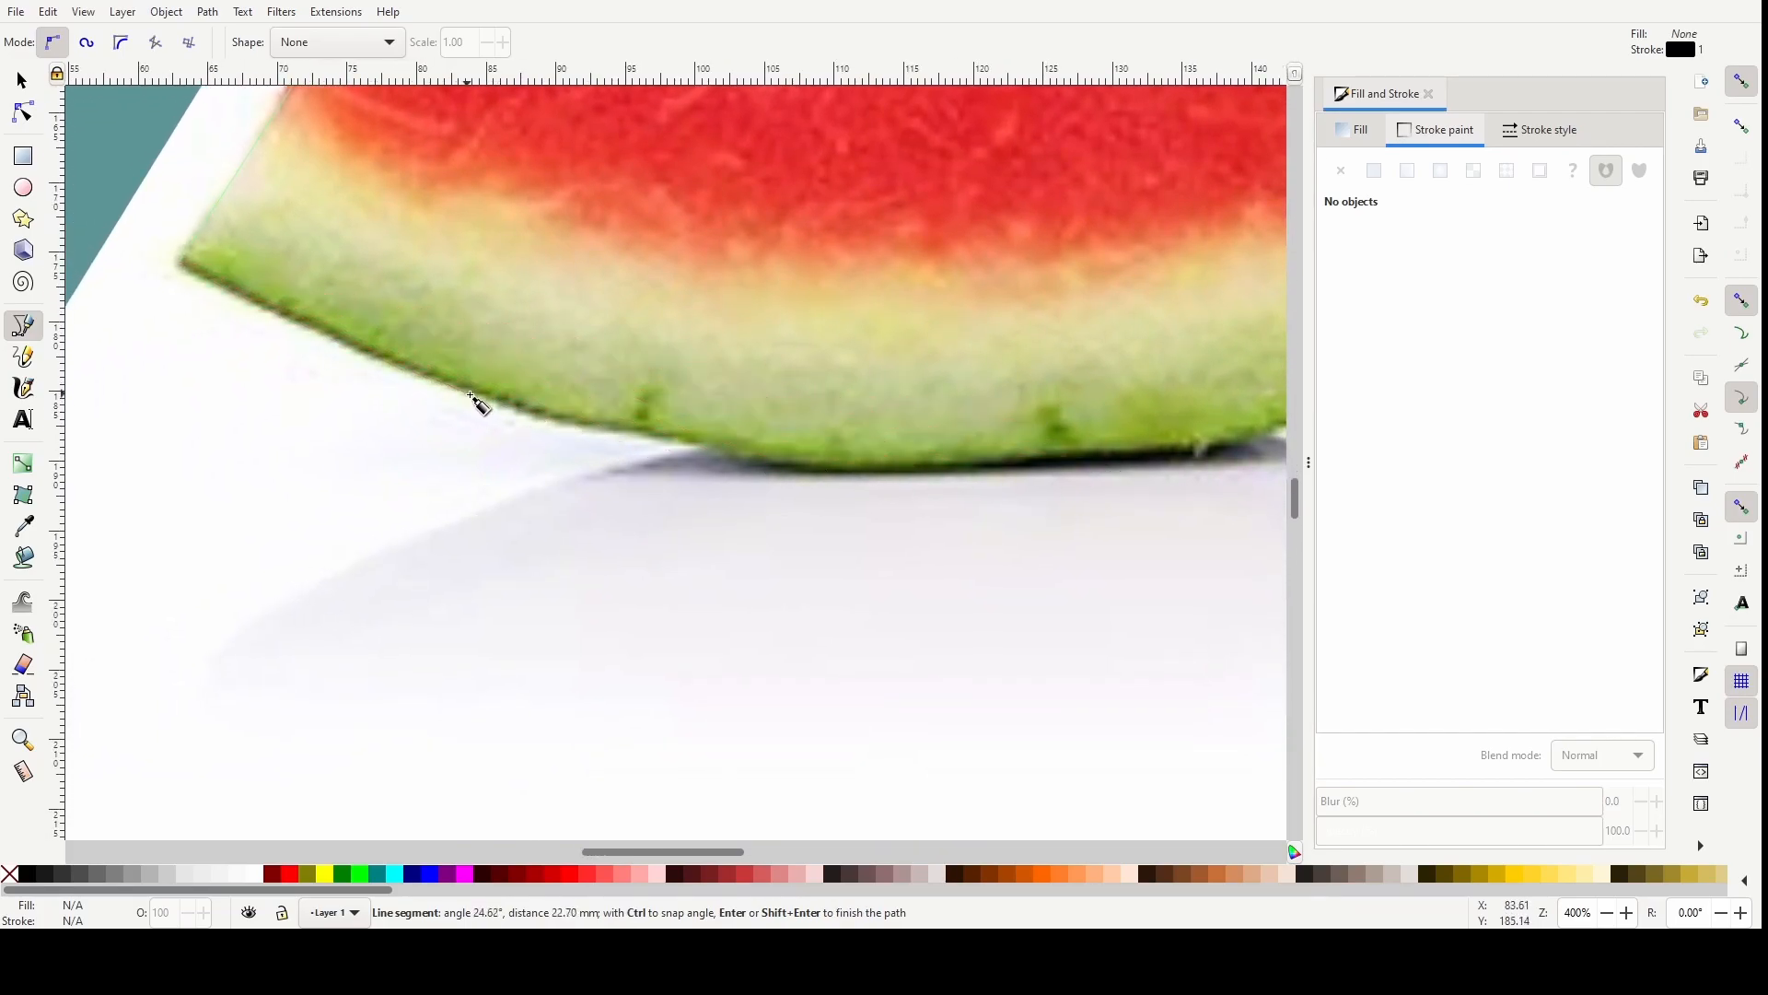
pyautogui.moveTo(505, 406); pyautogui.dragTo(543, 419)
pyautogui.moveTo(679, 439); pyautogui.dragTo(718, 440)
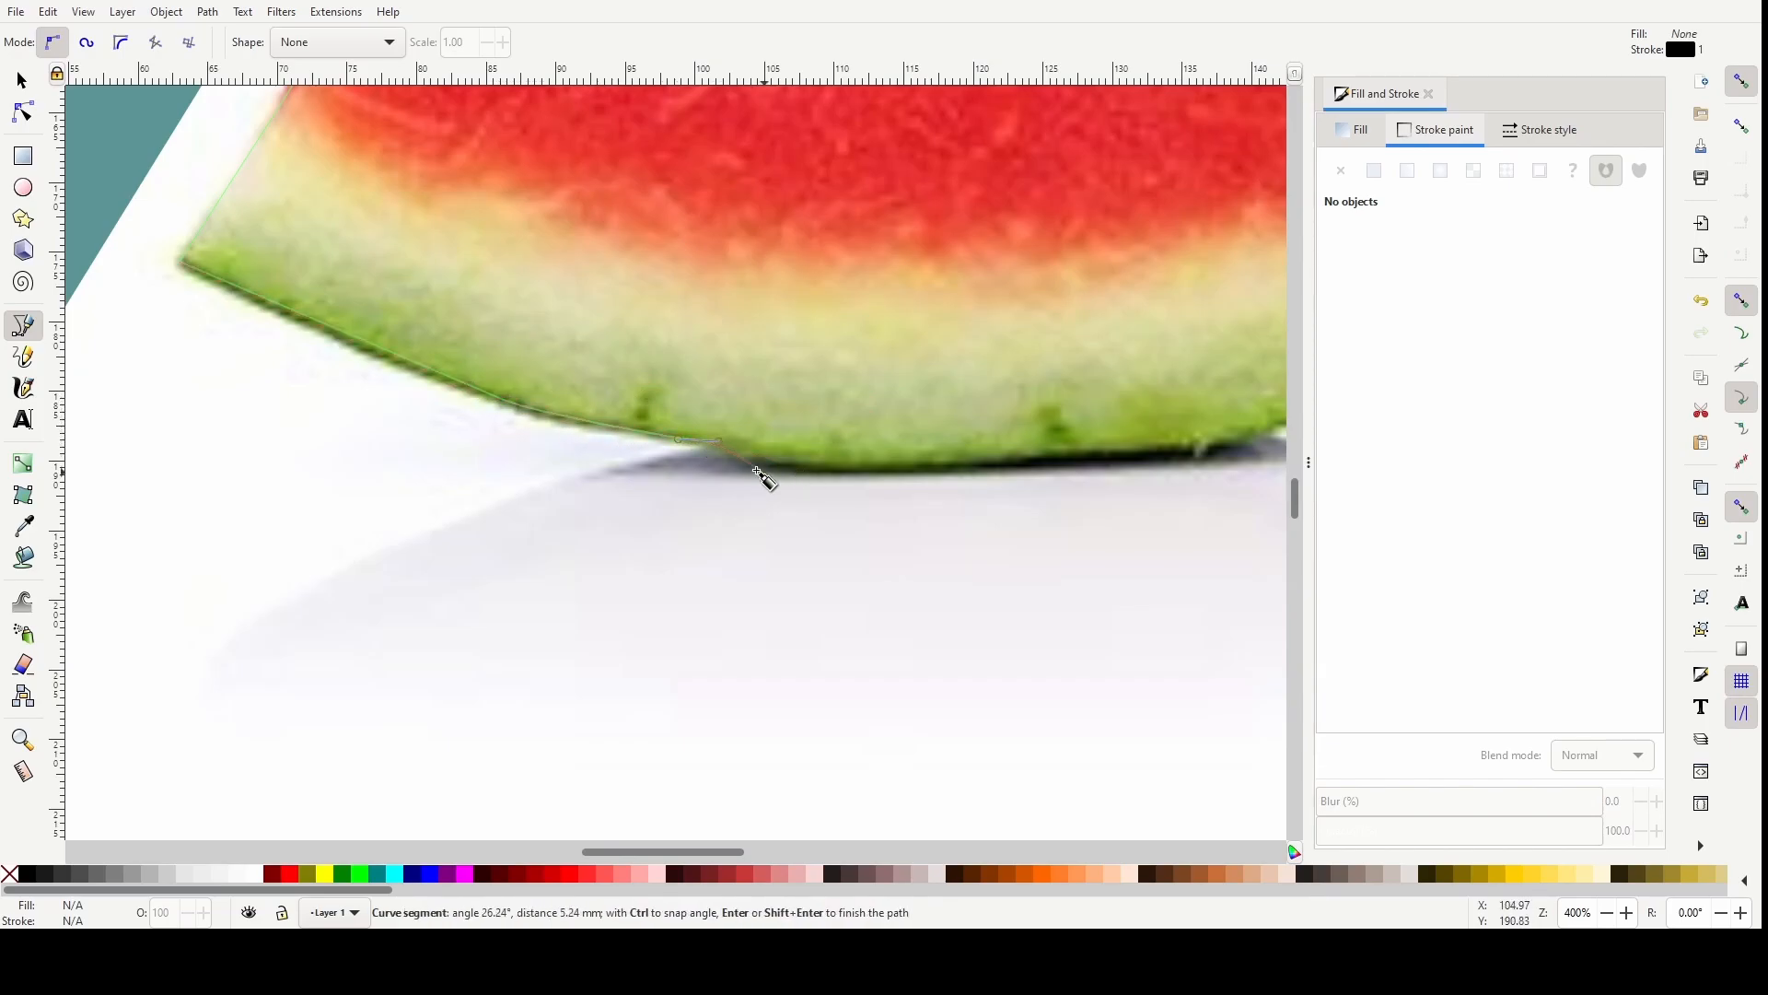
pyautogui.moveTo(987, 463); pyautogui.dragTo(1070, 460)
pyautogui.moveTo(1113, 588); pyautogui.dragTo(457, 678)
pyautogui.click(574, 524)
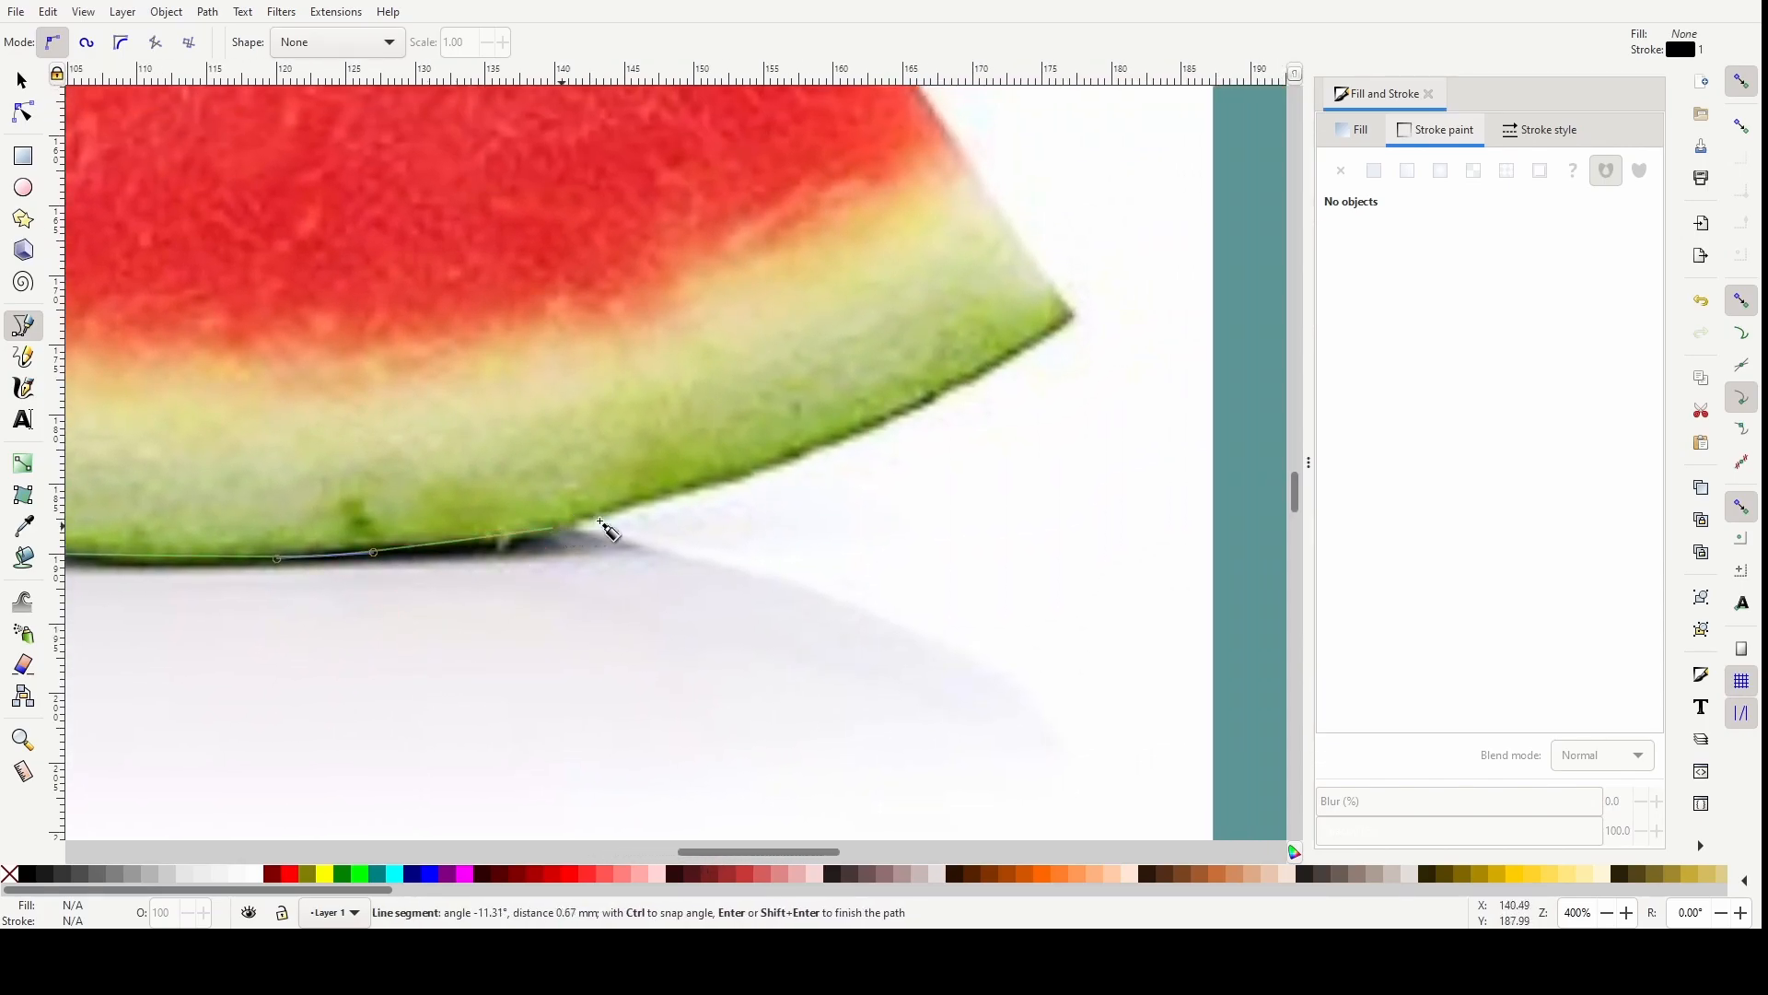
pyautogui.click(891, 421)
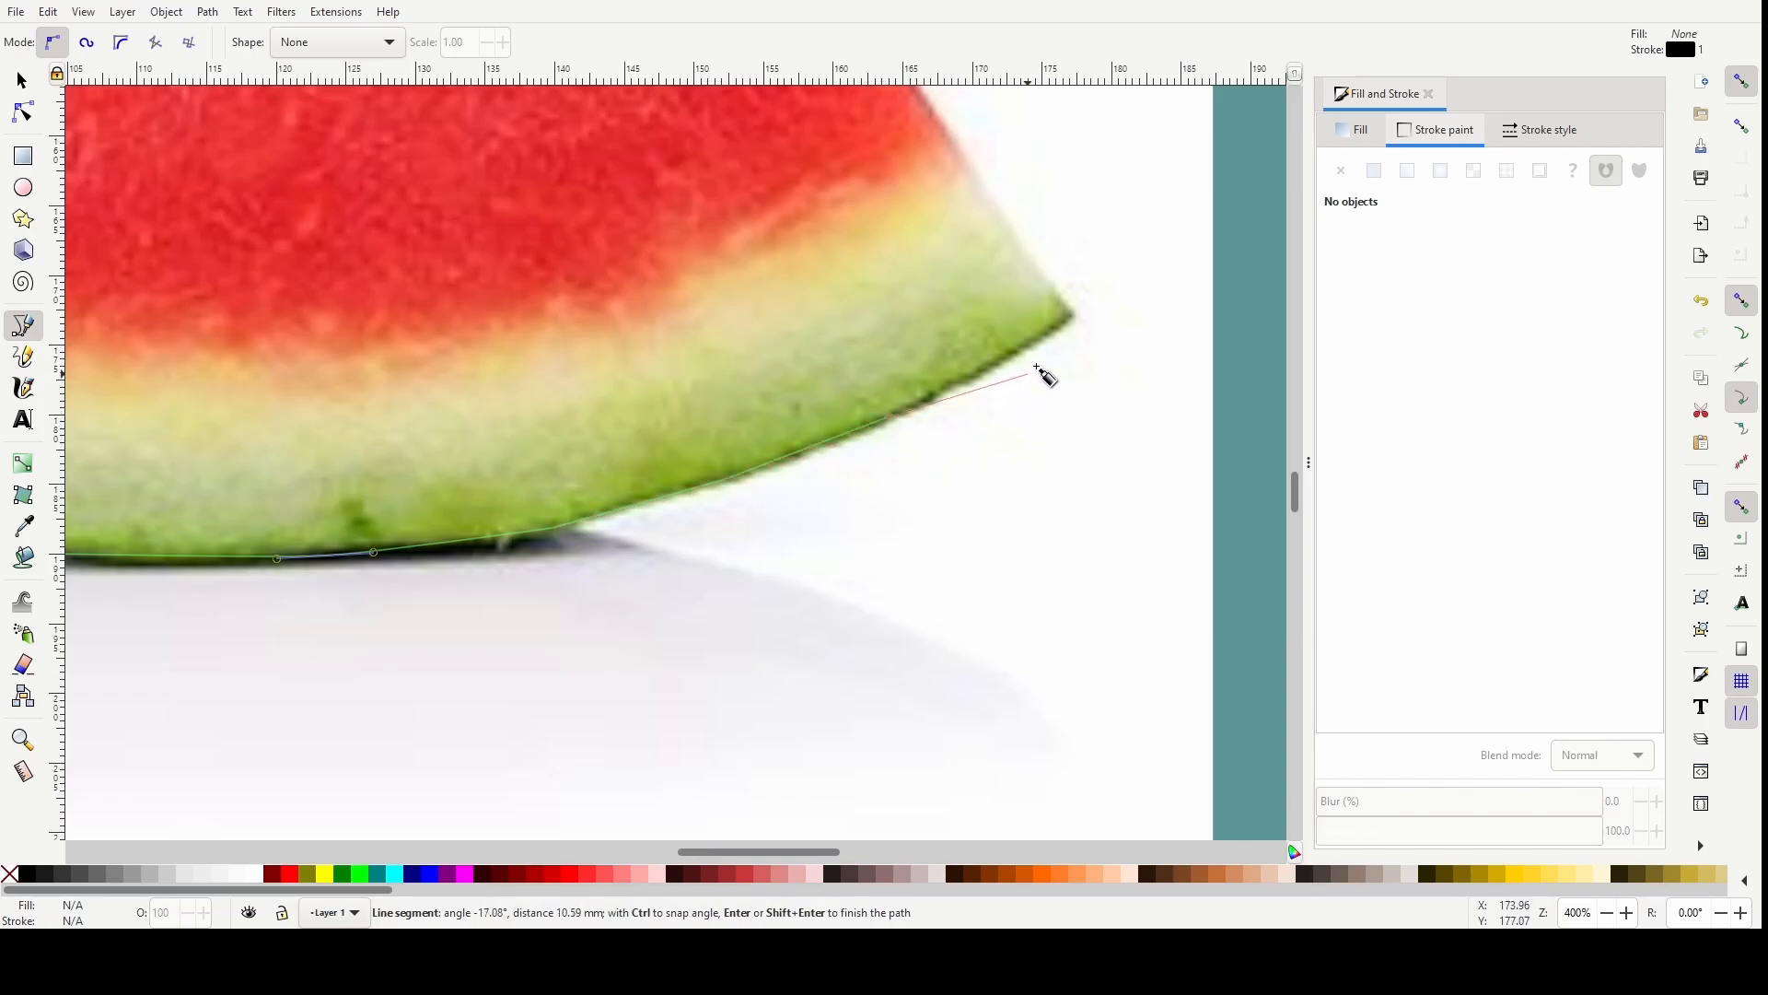
pyautogui.click(1066, 321)
# Trace the slice's right edge up to the tip with straight segments and close the path at its starting node
pyautogui.scroll(9, 1004, 405)
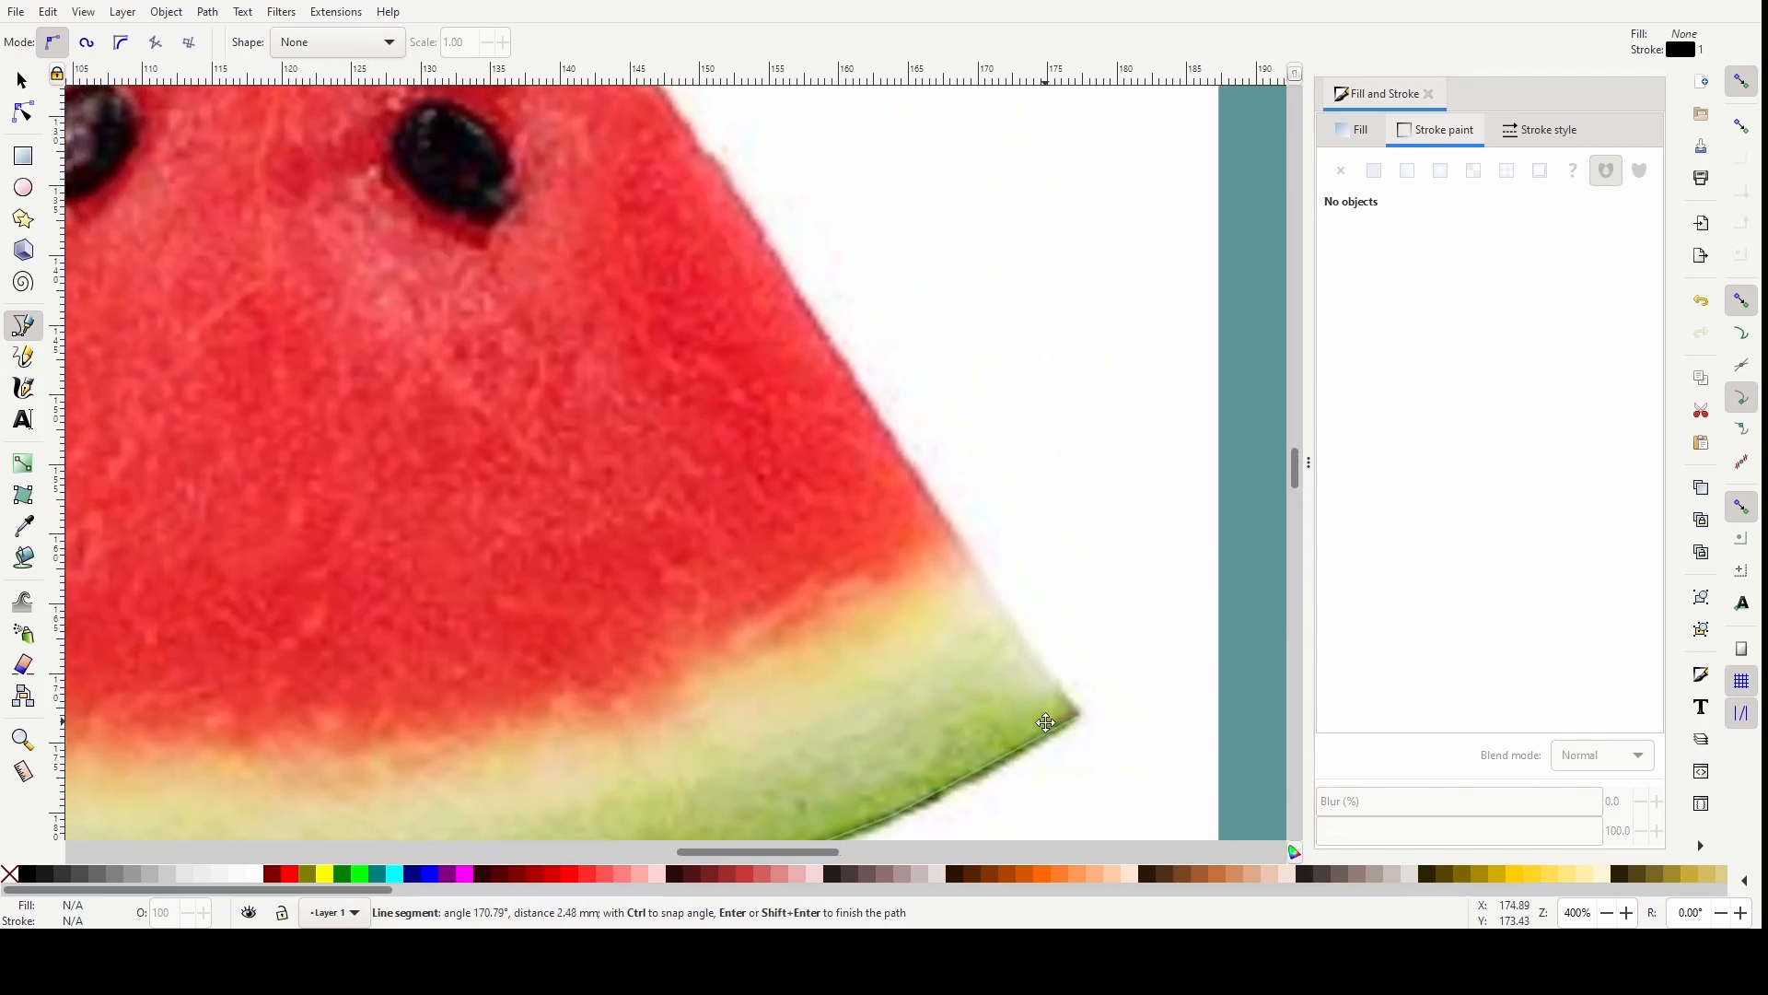
pyautogui.scroll(8, 939, 479)
pyautogui.hscroll(-6, 939, 479)
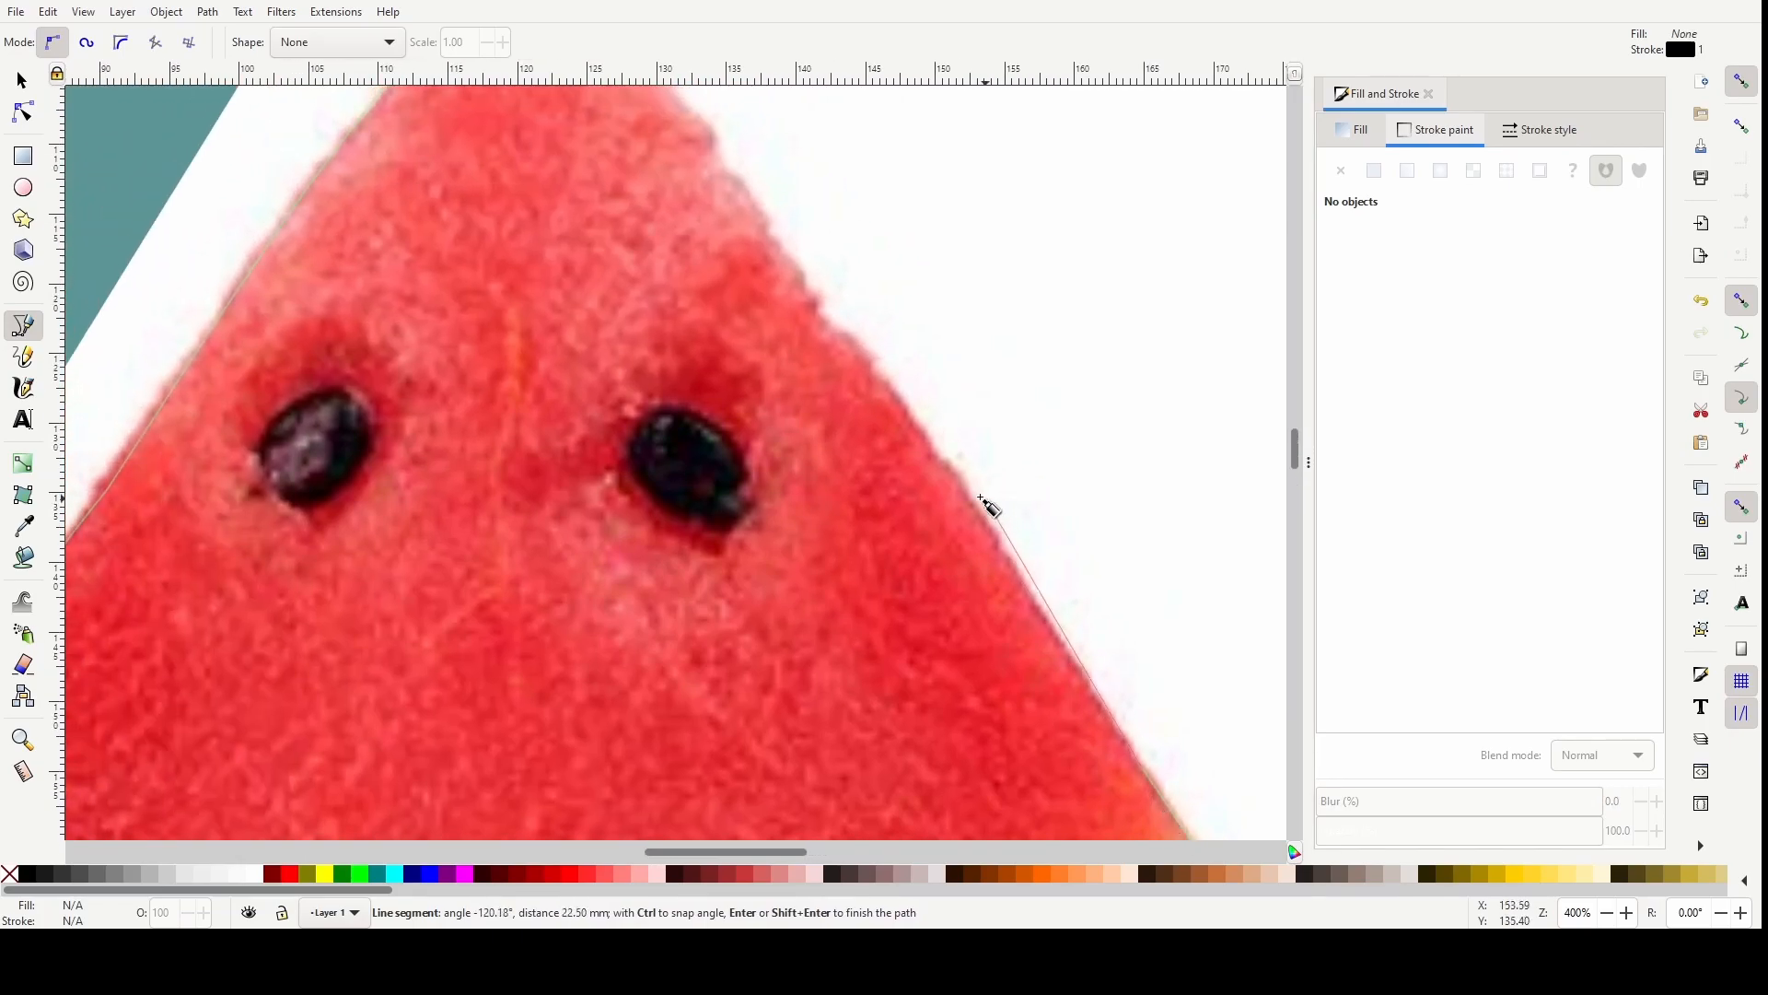
pyautogui.click(953, 471)
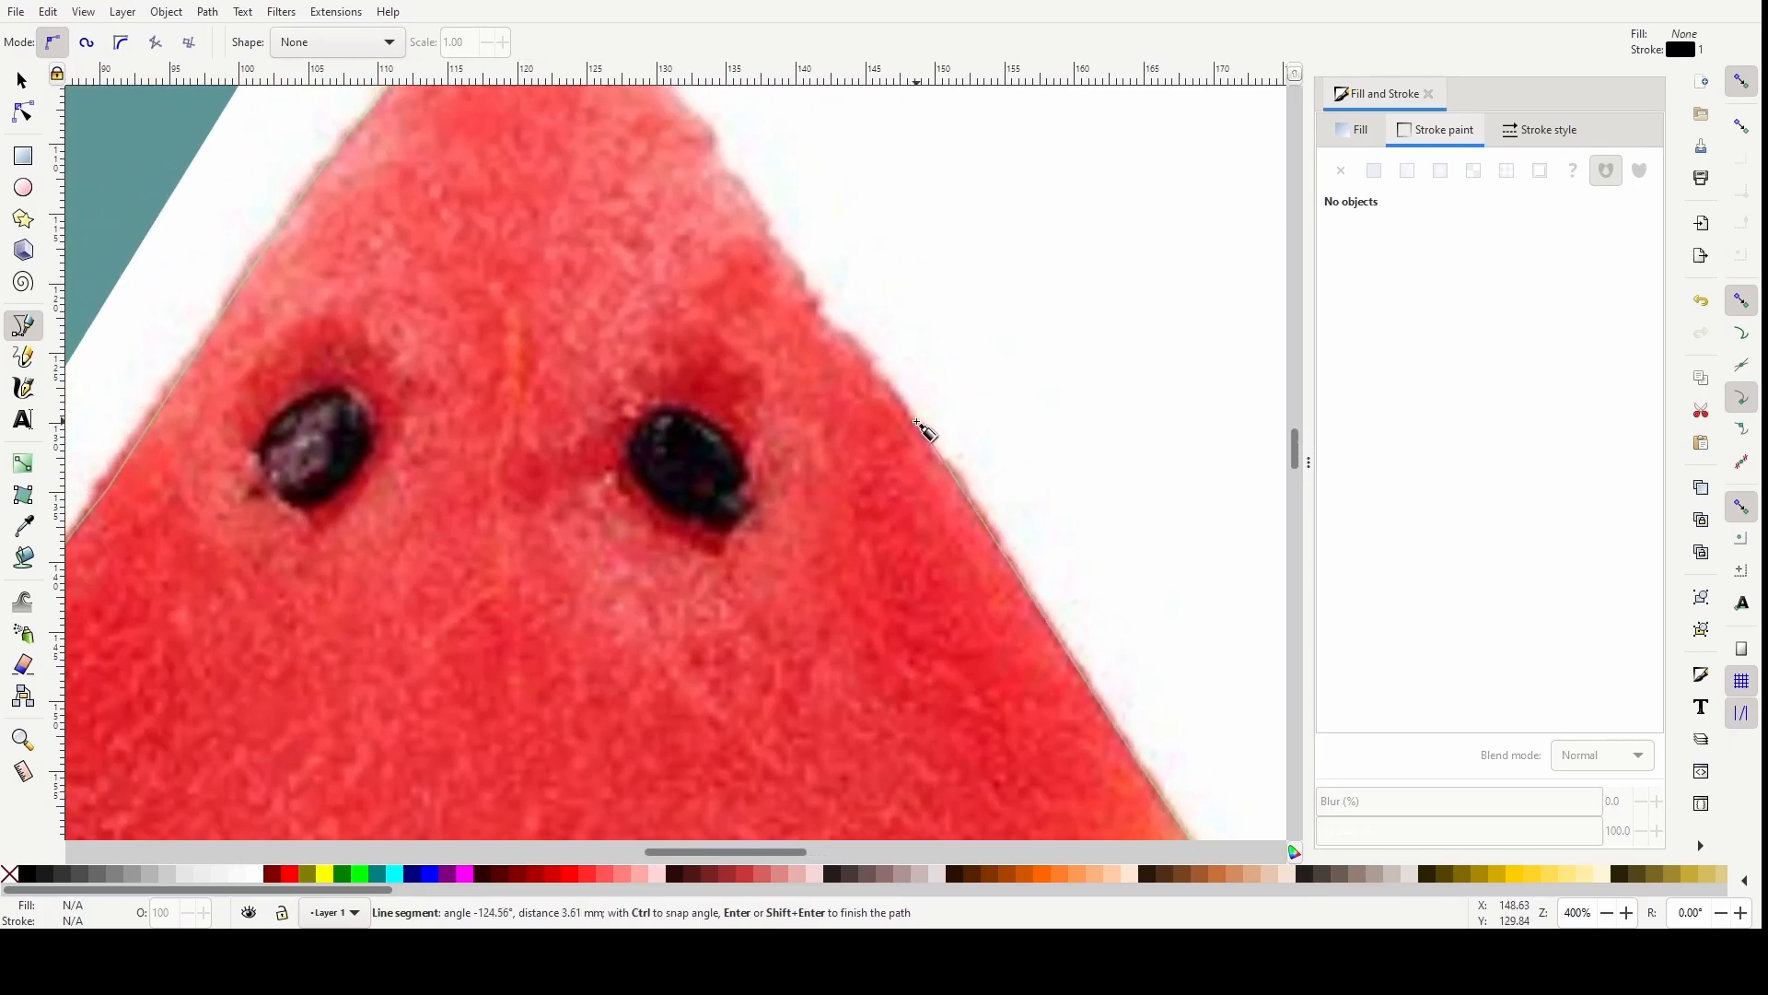
pyautogui.click(814, 302)
pyautogui.scroll(3, 787, 287)
pyautogui.click(615, 155)
pyautogui.scroll(2, 599, 164)
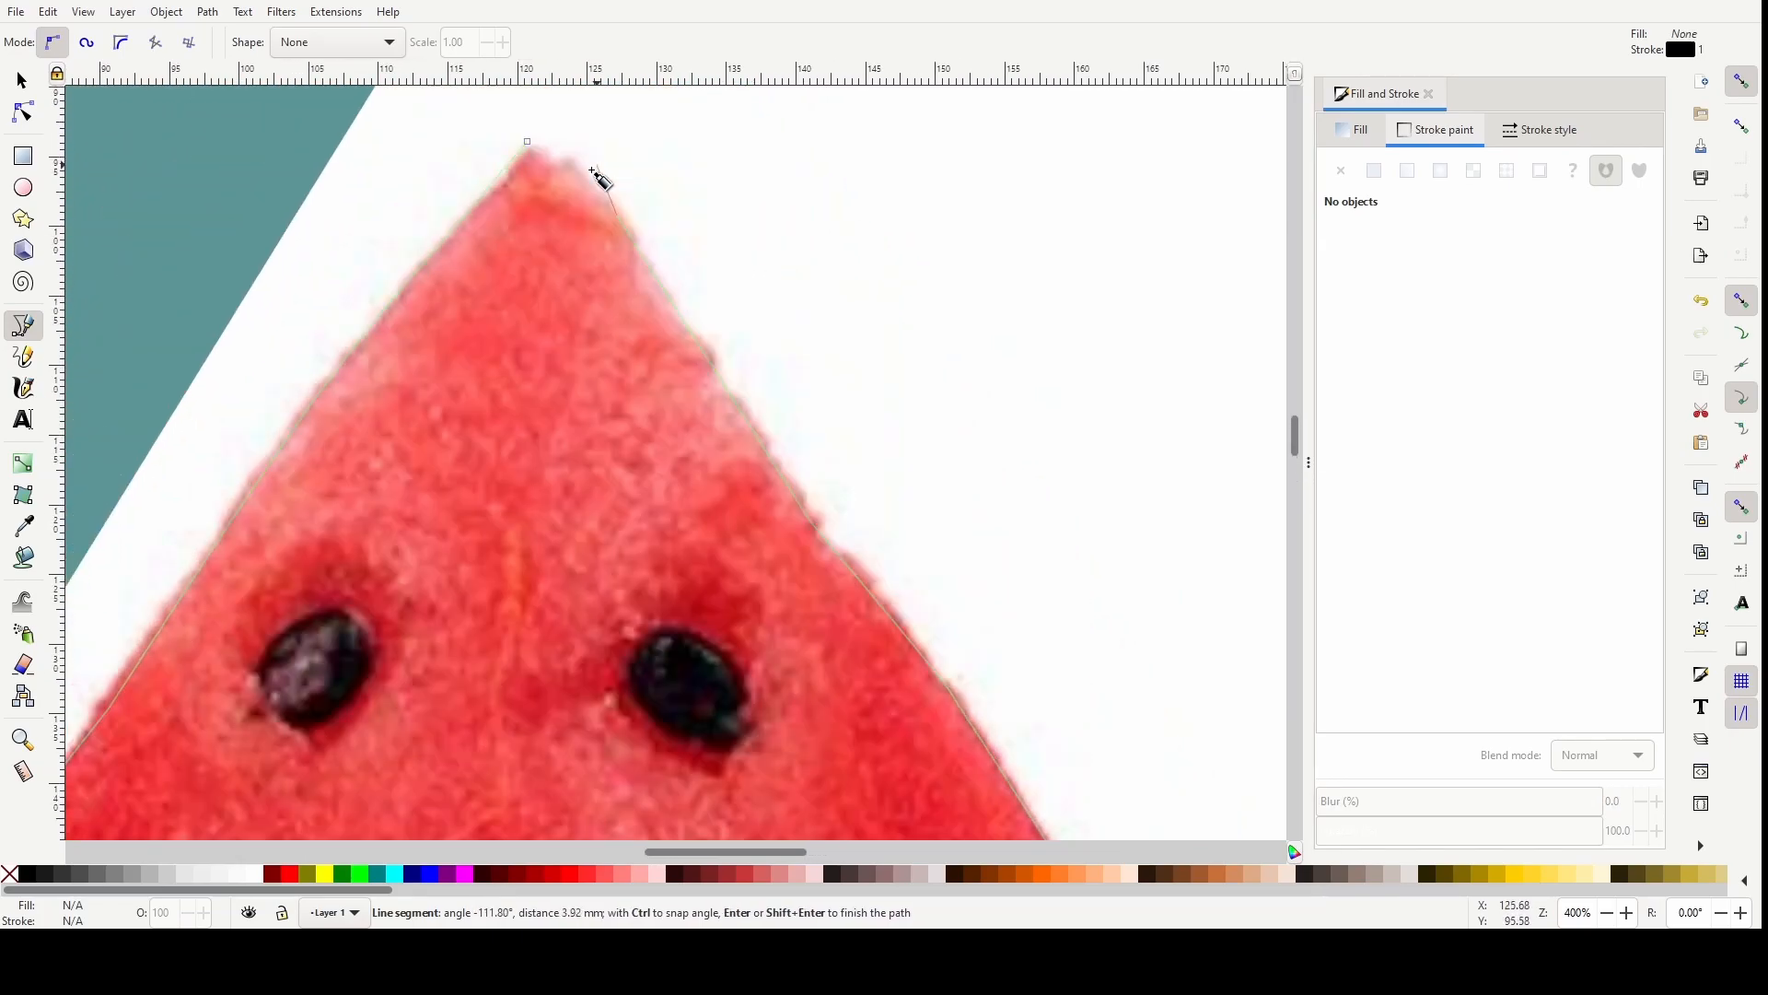
pyautogui.click(550, 163)
pyautogui.click(528, 142)
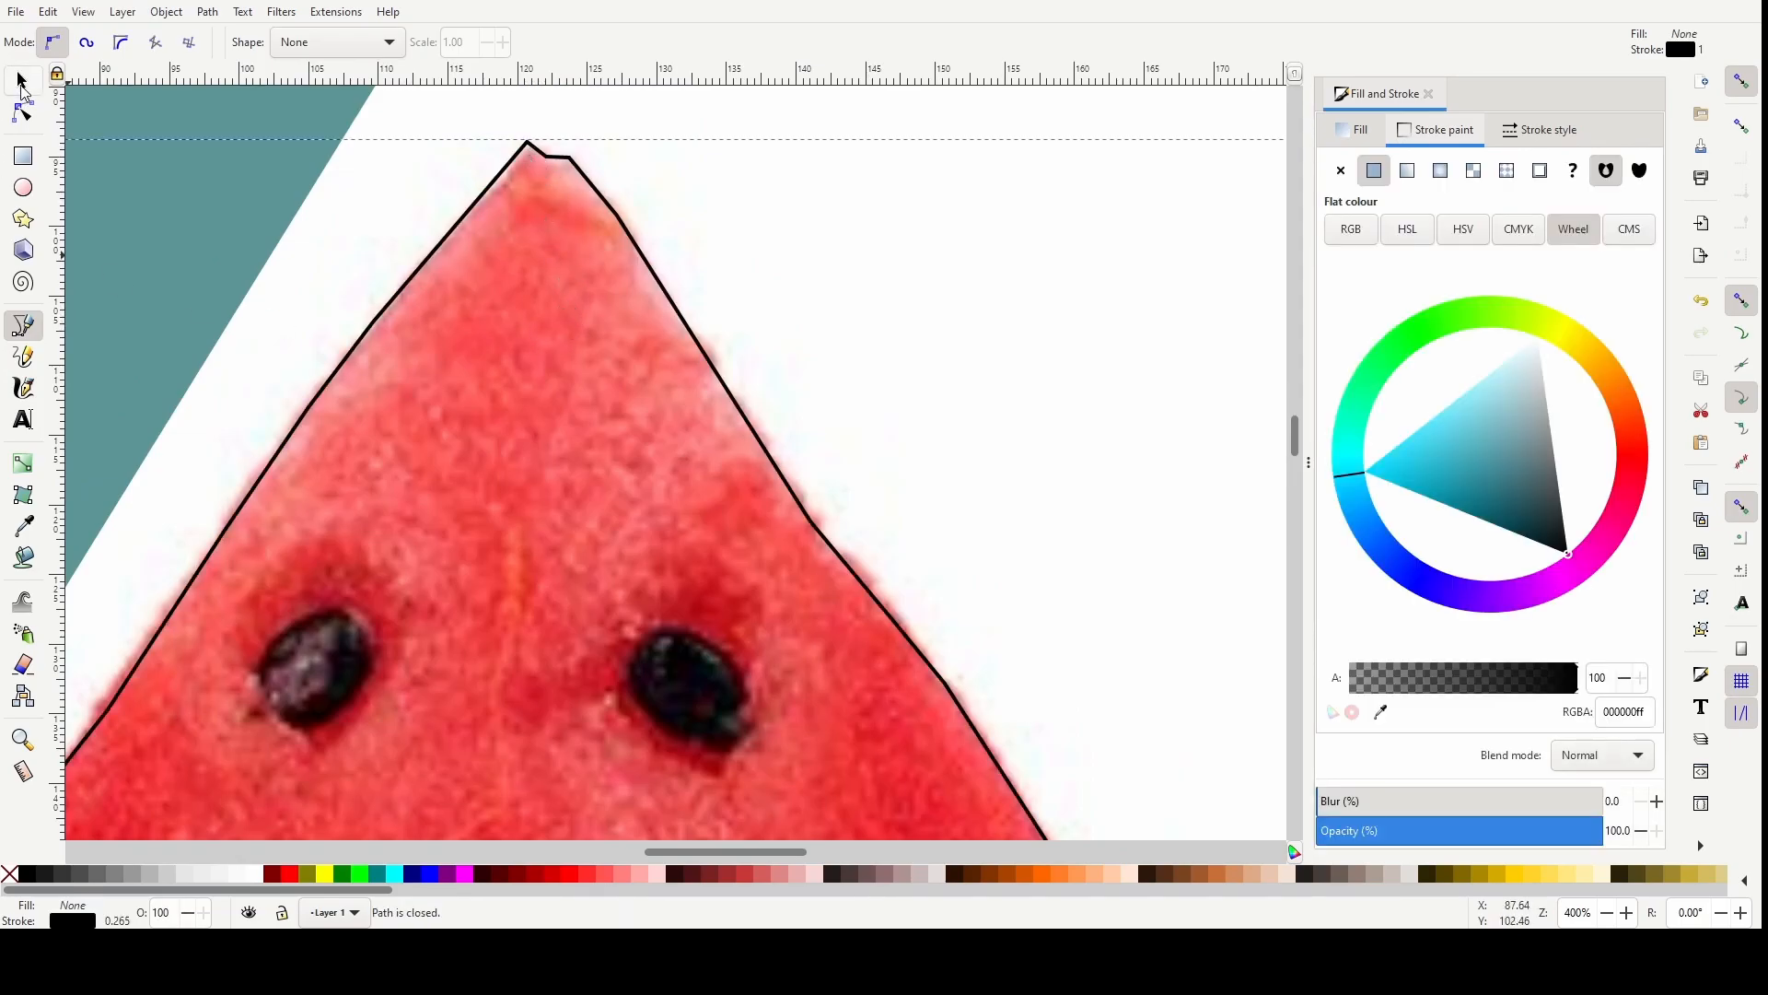
# Clip the watermelon image to the traced slice outline
pyautogui.click(23, 90)
pyautogui.click(659, 455)
pyautogui.scroll(-3, 659, 455)
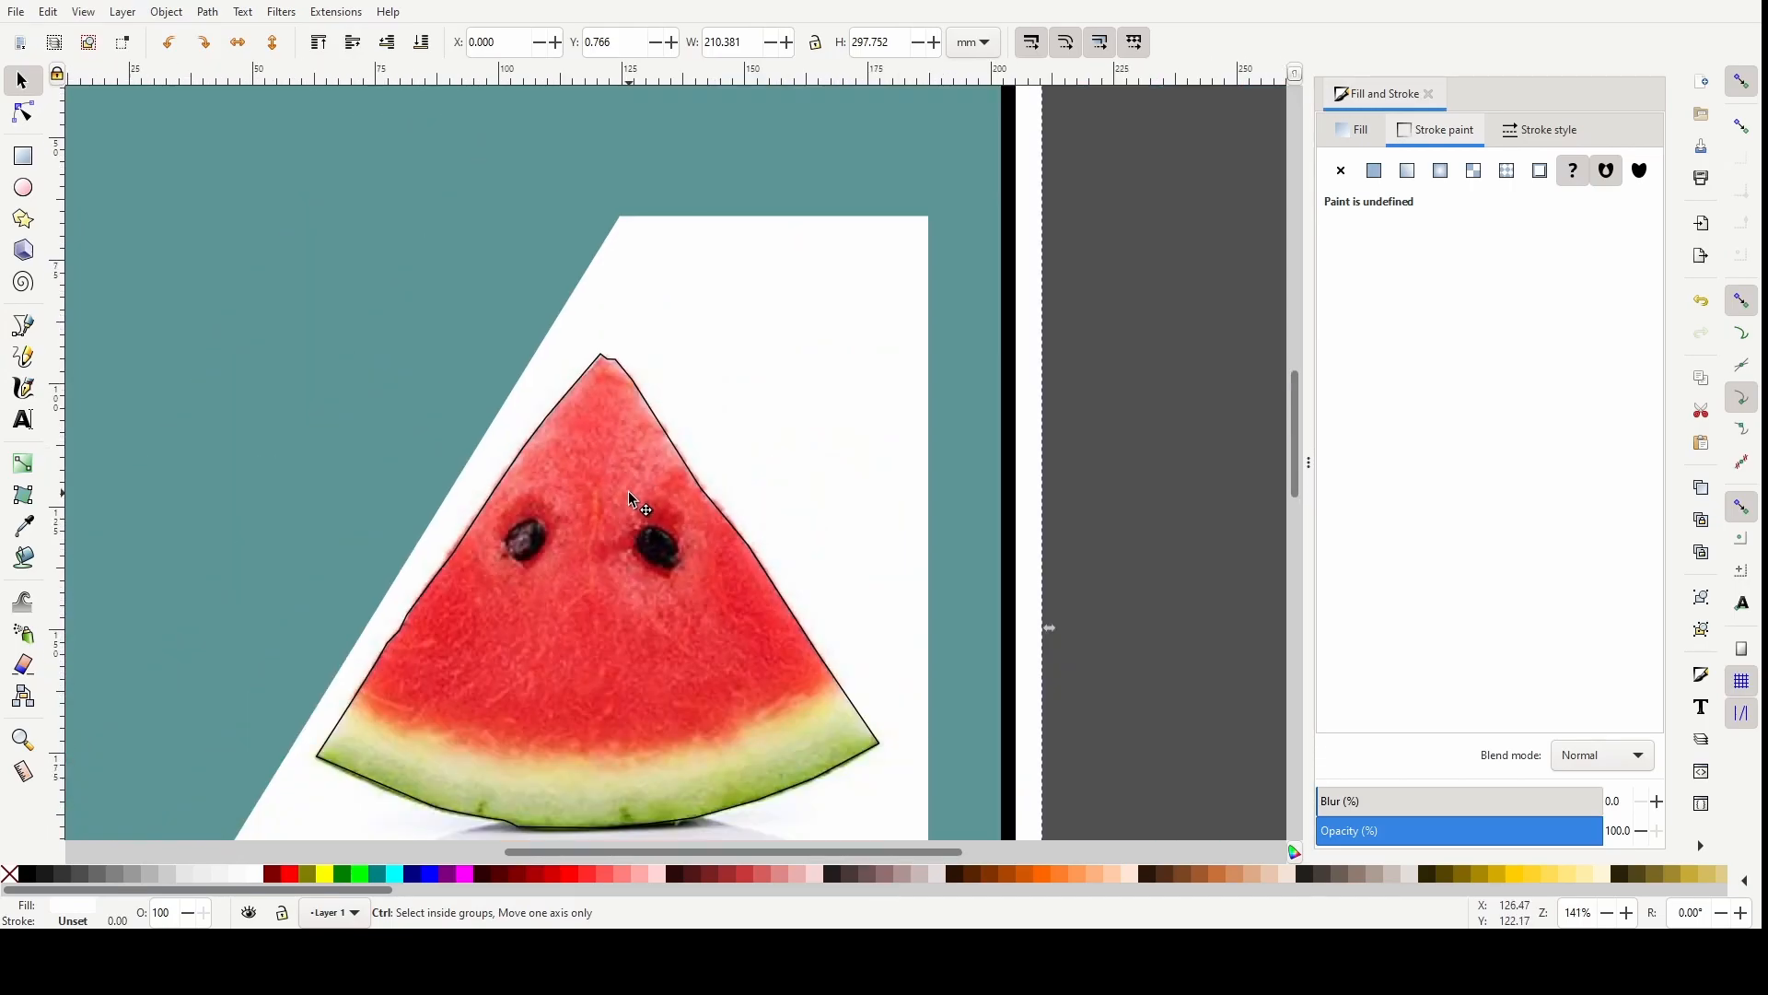
pyautogui.scroll(-1, 622, 481)
pyautogui.scroll(-1, 704, 681)
pyautogui.click(762, 321)
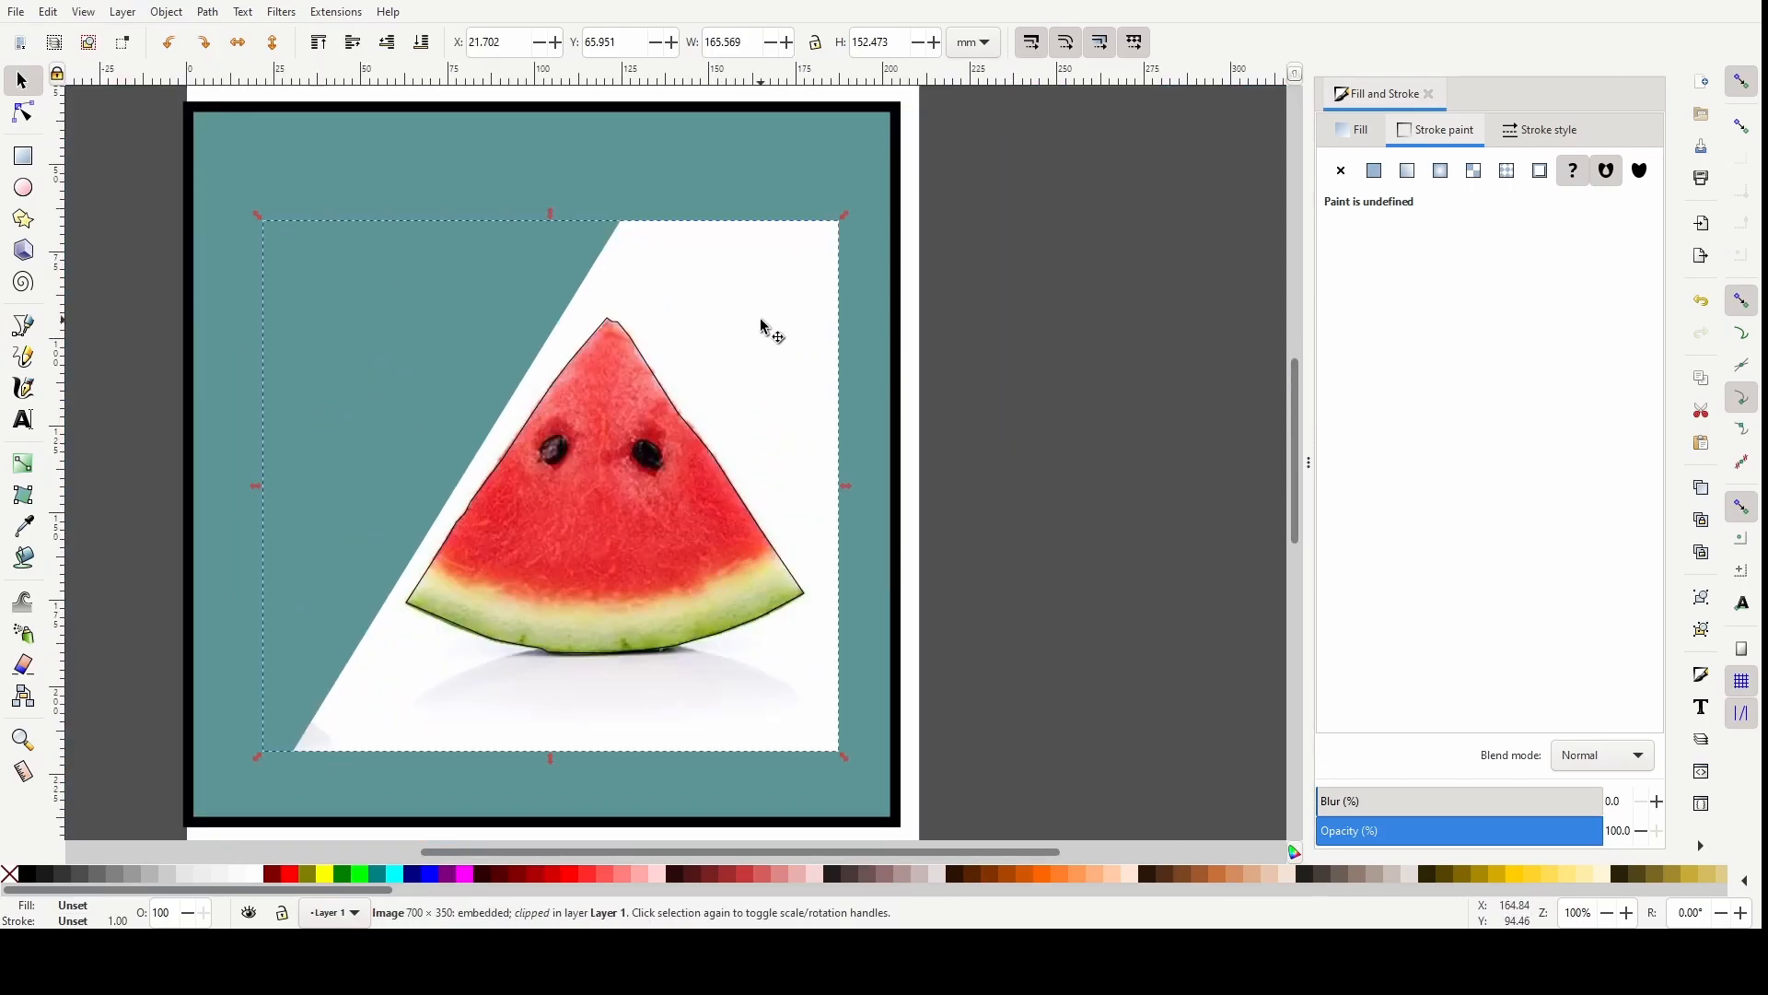
pyautogui.keyDown('shift'); pyautogui.click(675, 408); pyautogui.keyUp('shift')
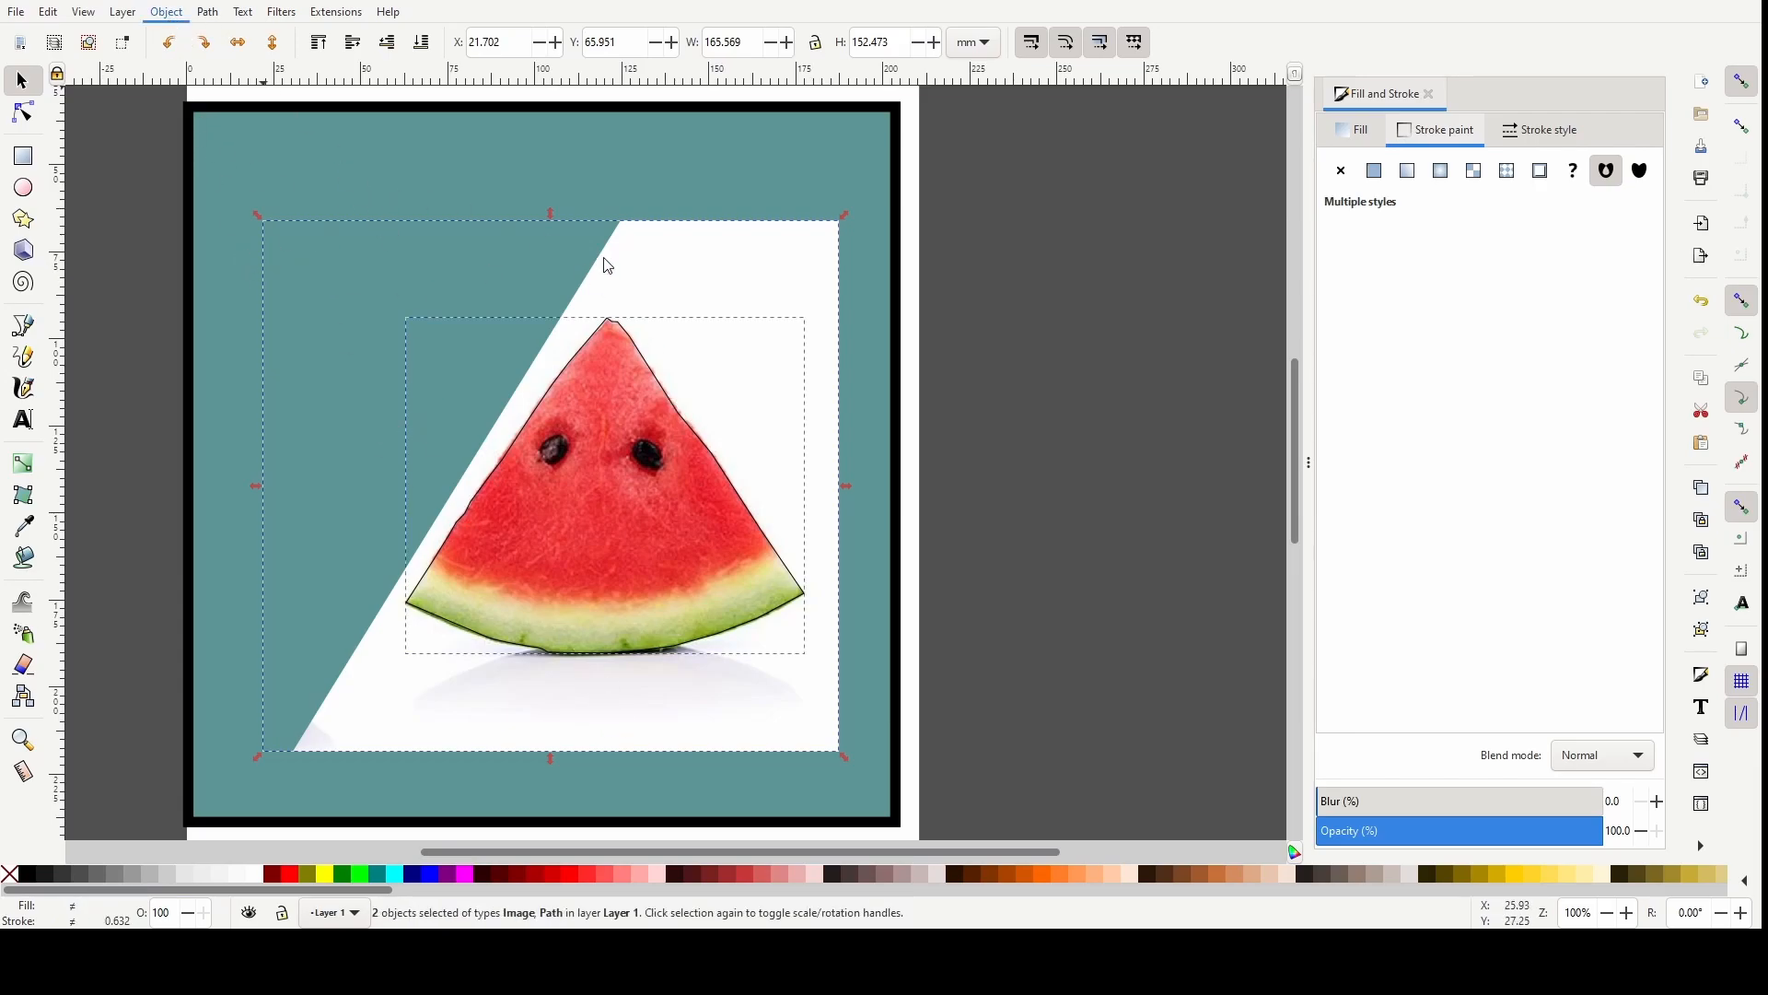
pyautogui.click(497, 253)
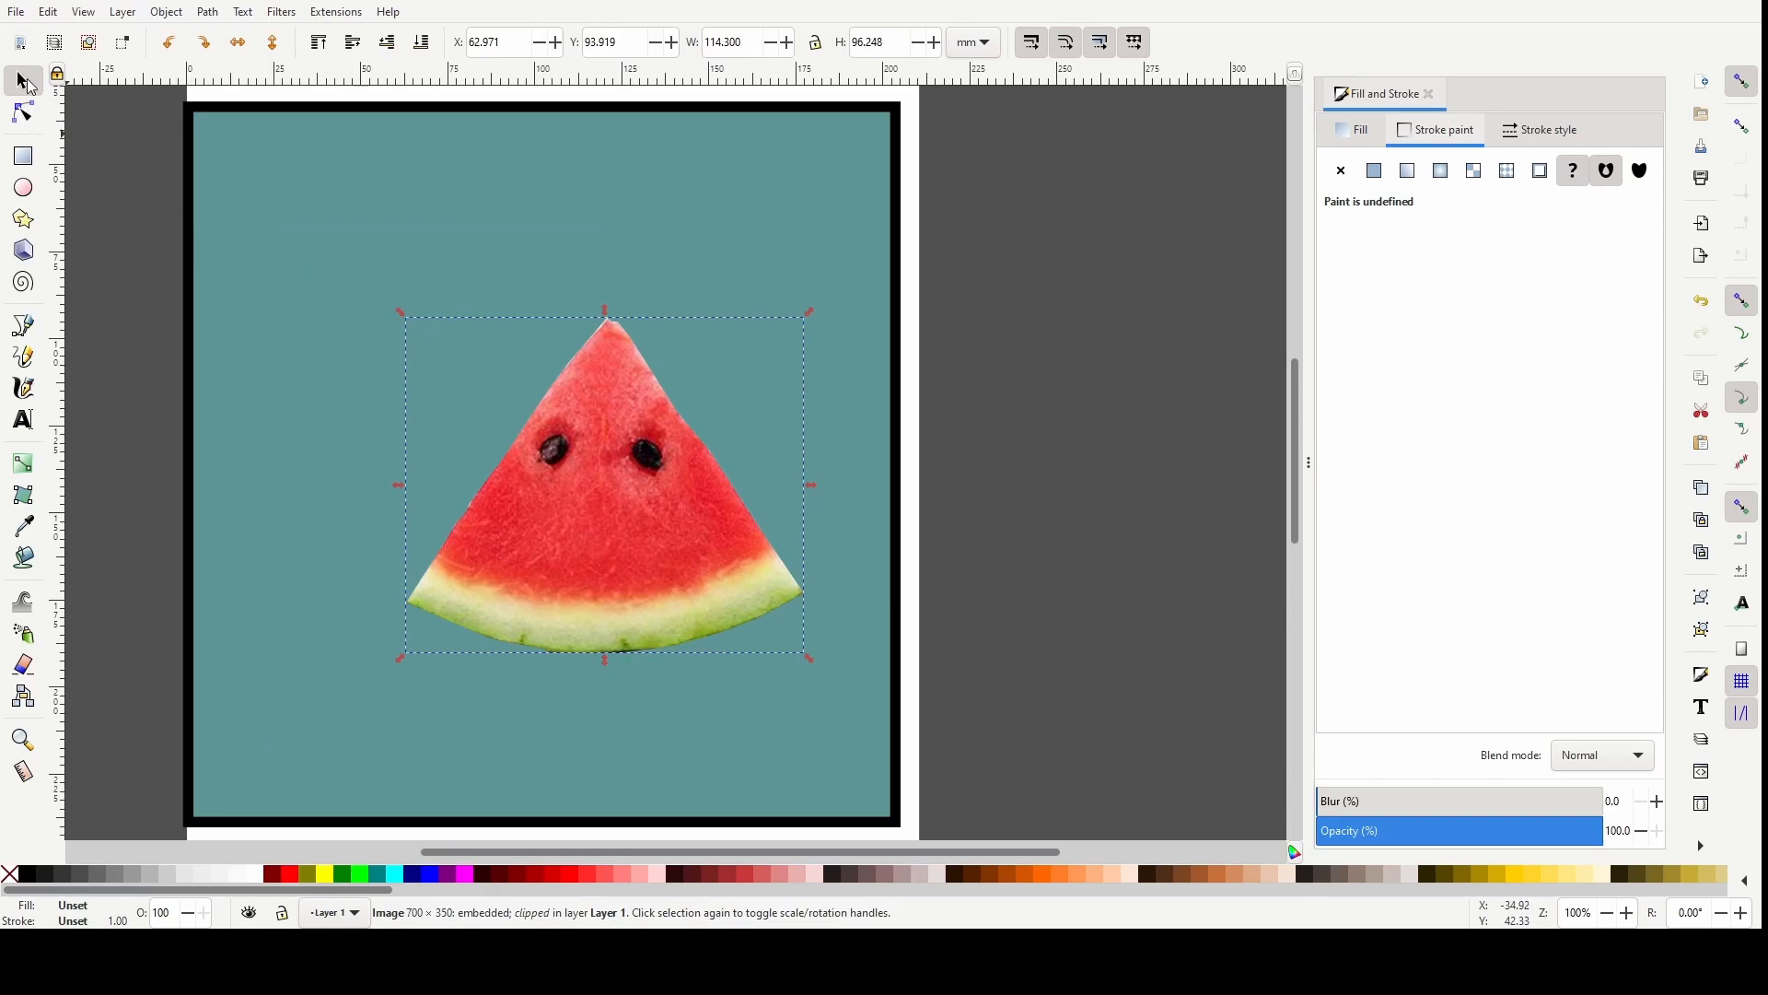
# Deselect the clipped slice and start a Spiro path with the Pen tool, curving over the slice's tip from its upper left
pyautogui.click(163, 345)
pyautogui.scroll(-2, 162, 345)
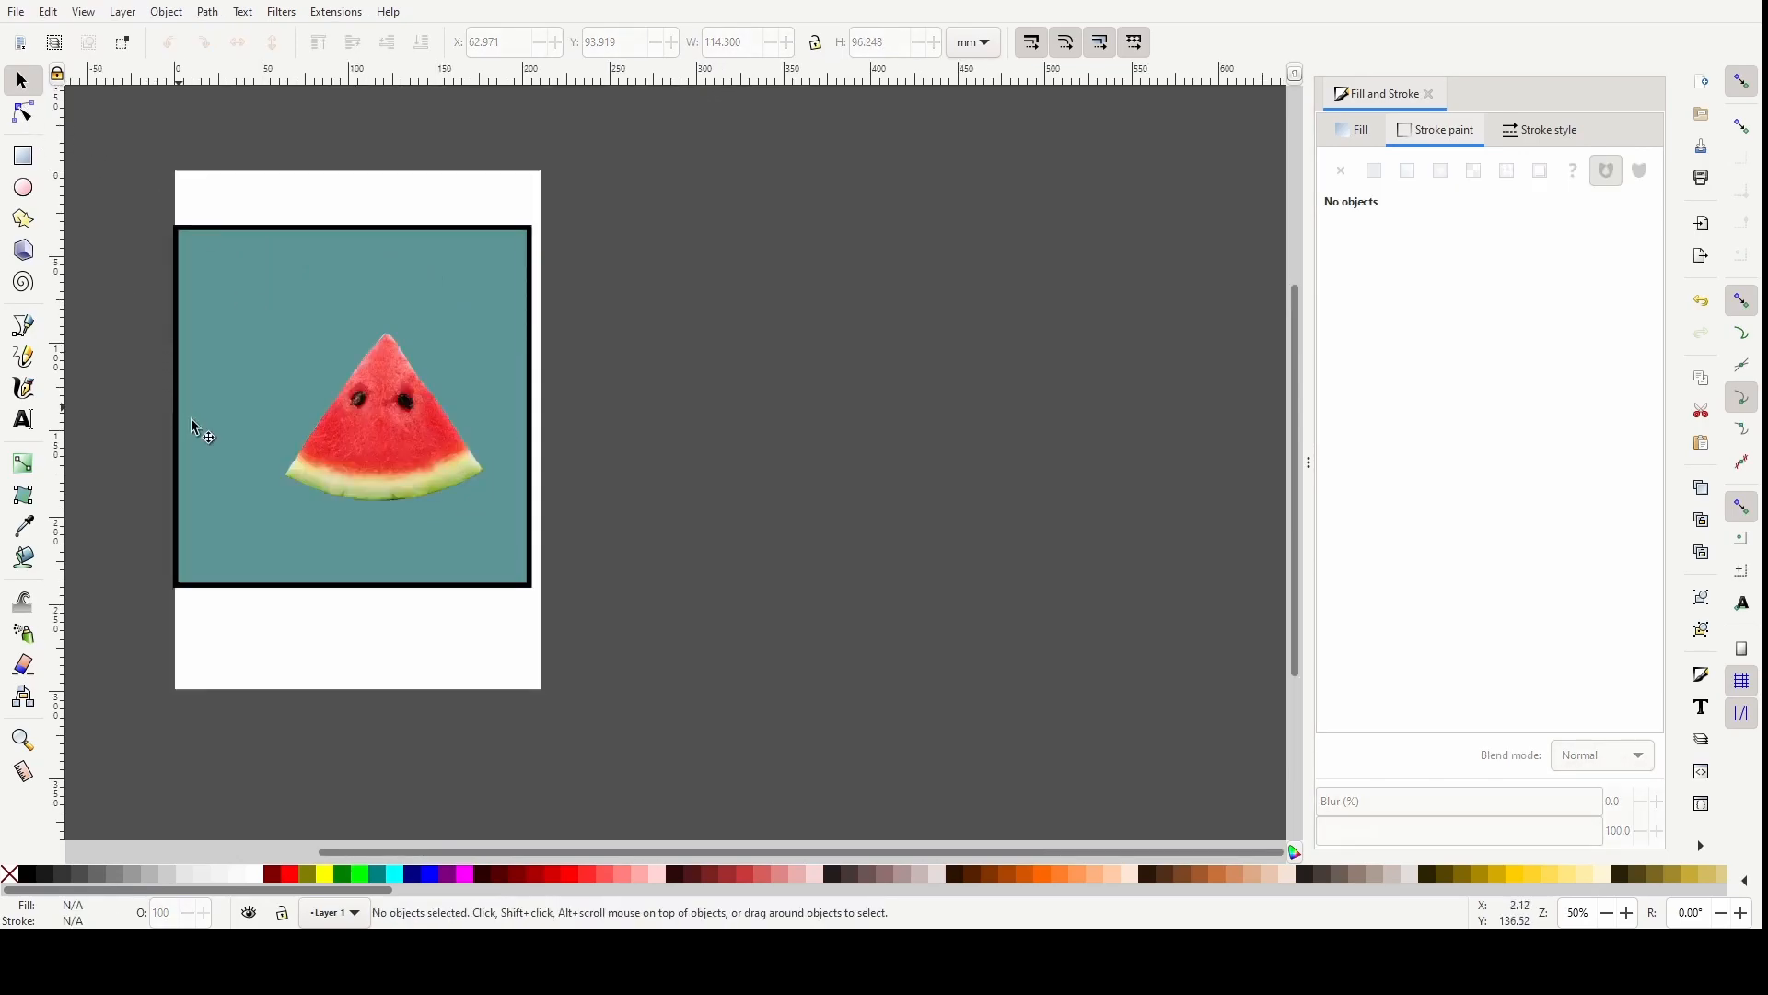
pyautogui.scroll(1, 332, 430)
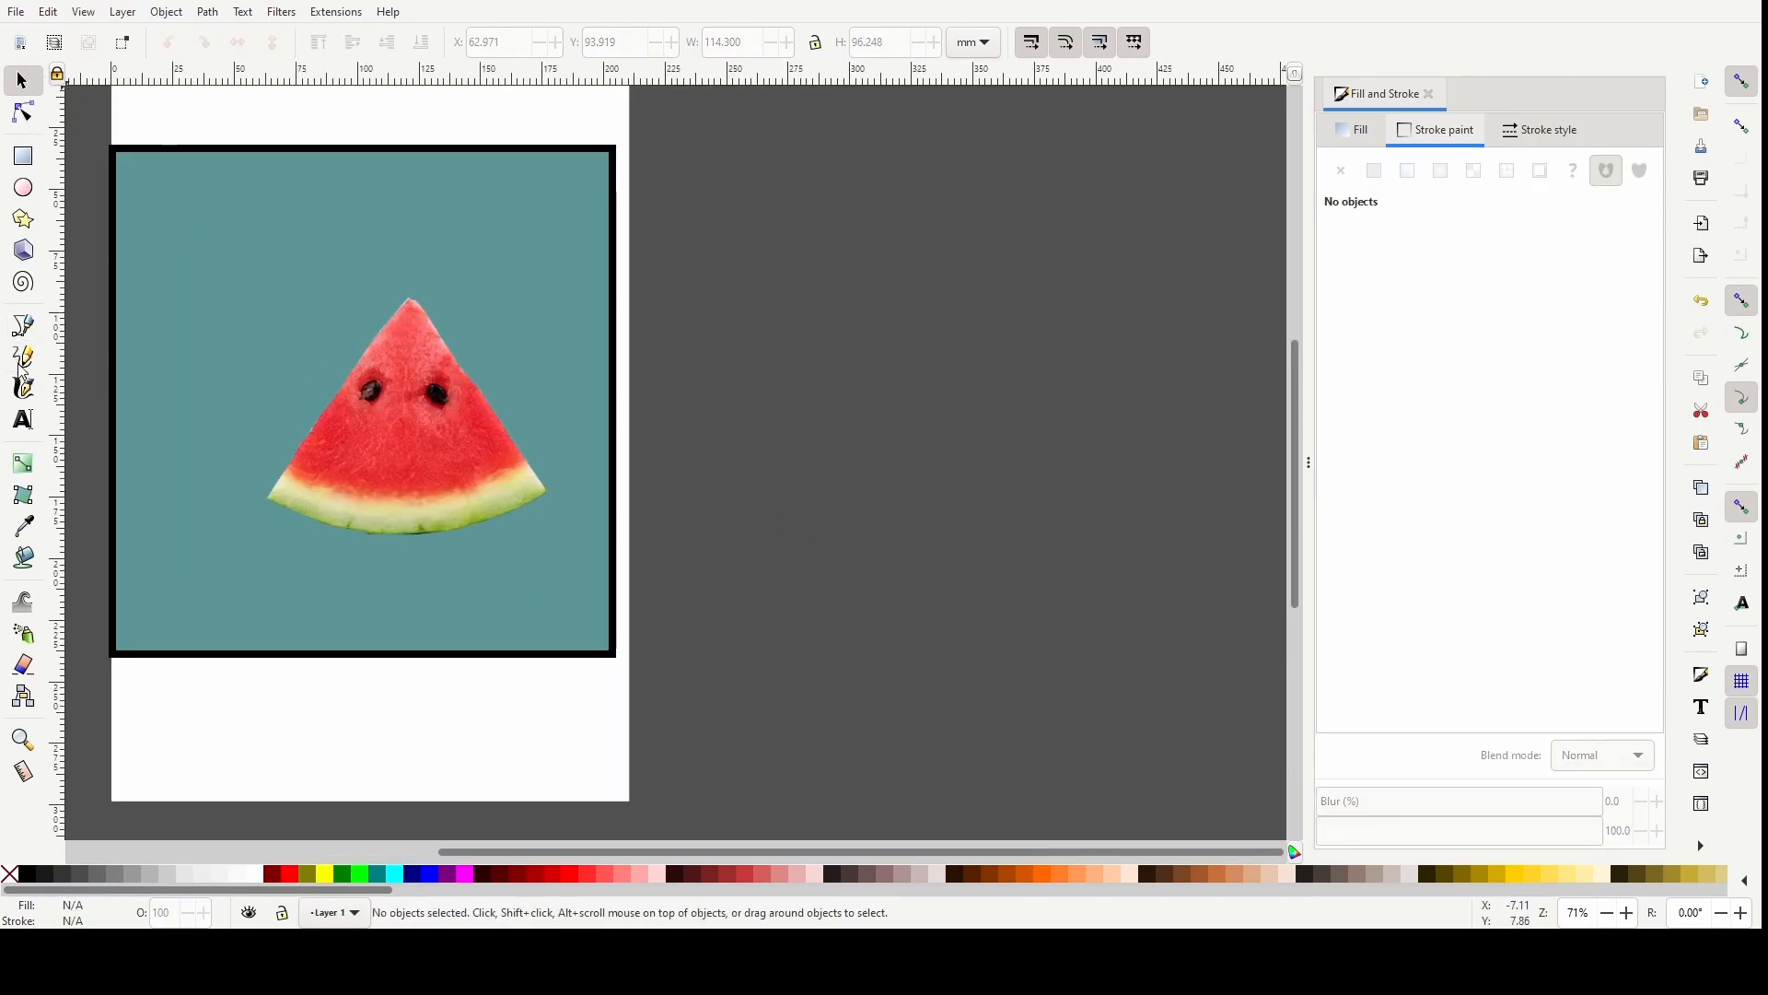
pyautogui.click(26, 335)
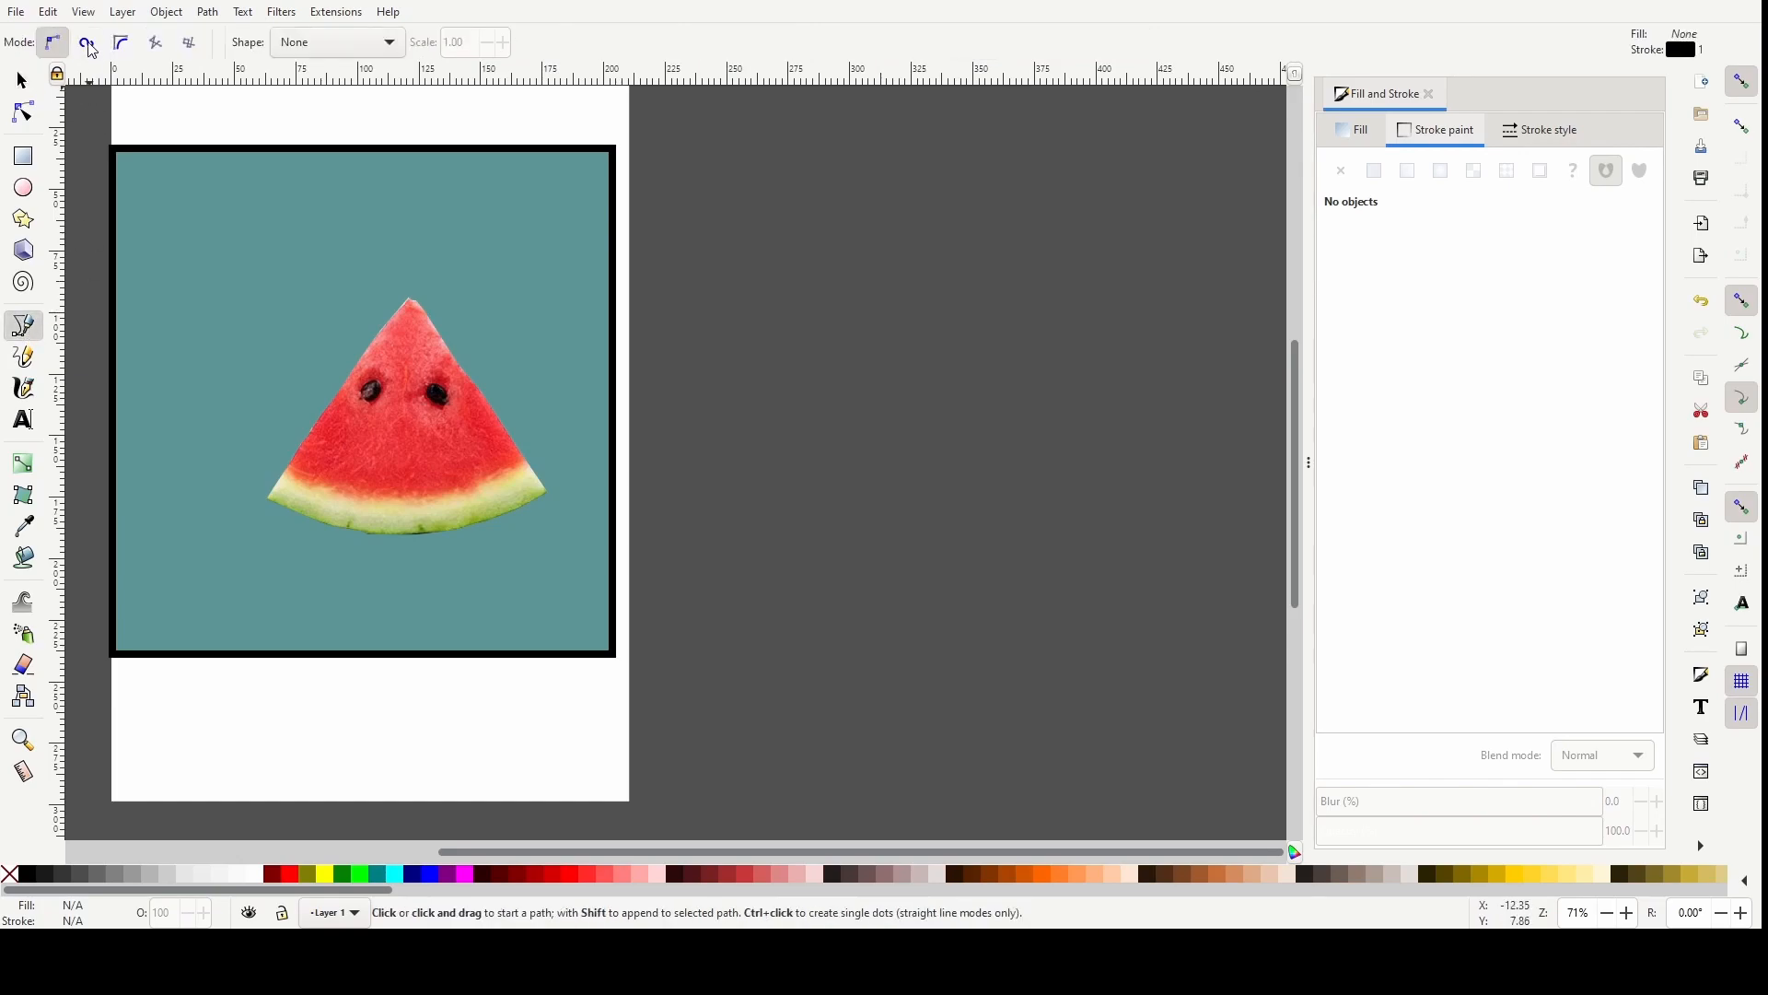
pyautogui.click(88, 44)
pyautogui.click(243, 280)
pyautogui.click(368, 194)
pyautogui.click(530, 282)
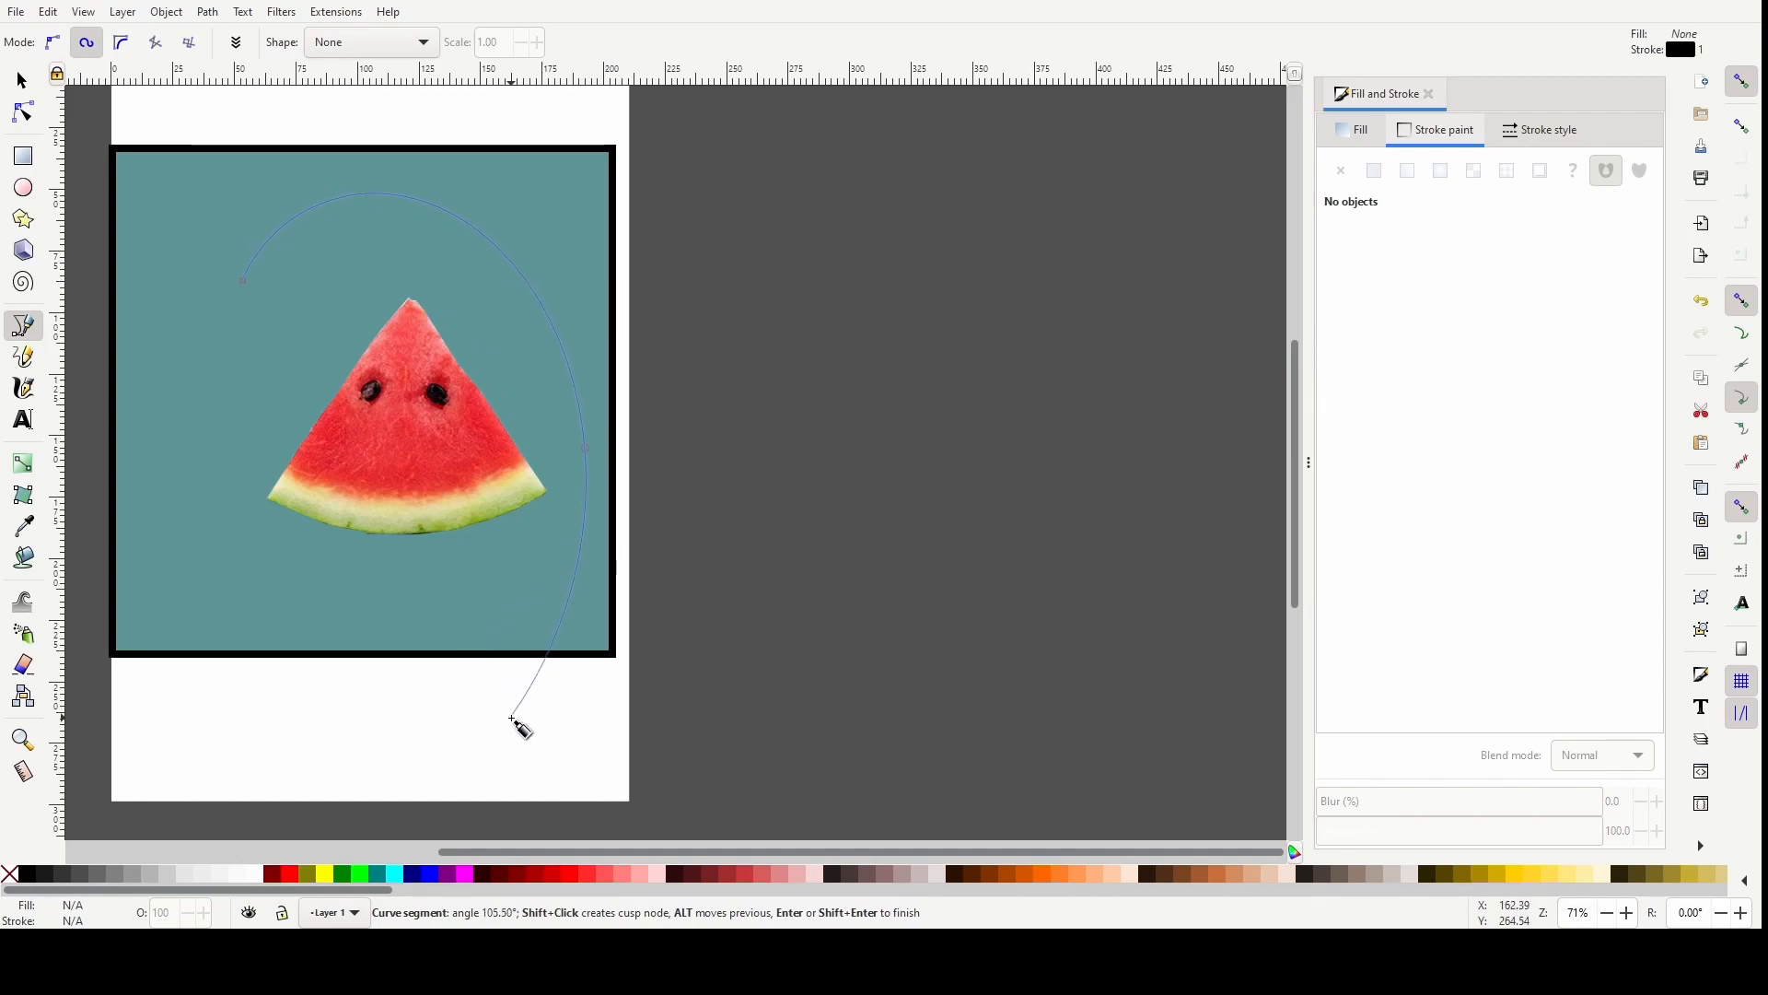
# Continue the Spiro path below the square and up the slice's left side, and close it at its starting node
pyautogui.click(529, 780)
pyautogui.click(207, 592)
pyautogui.click(204, 518)
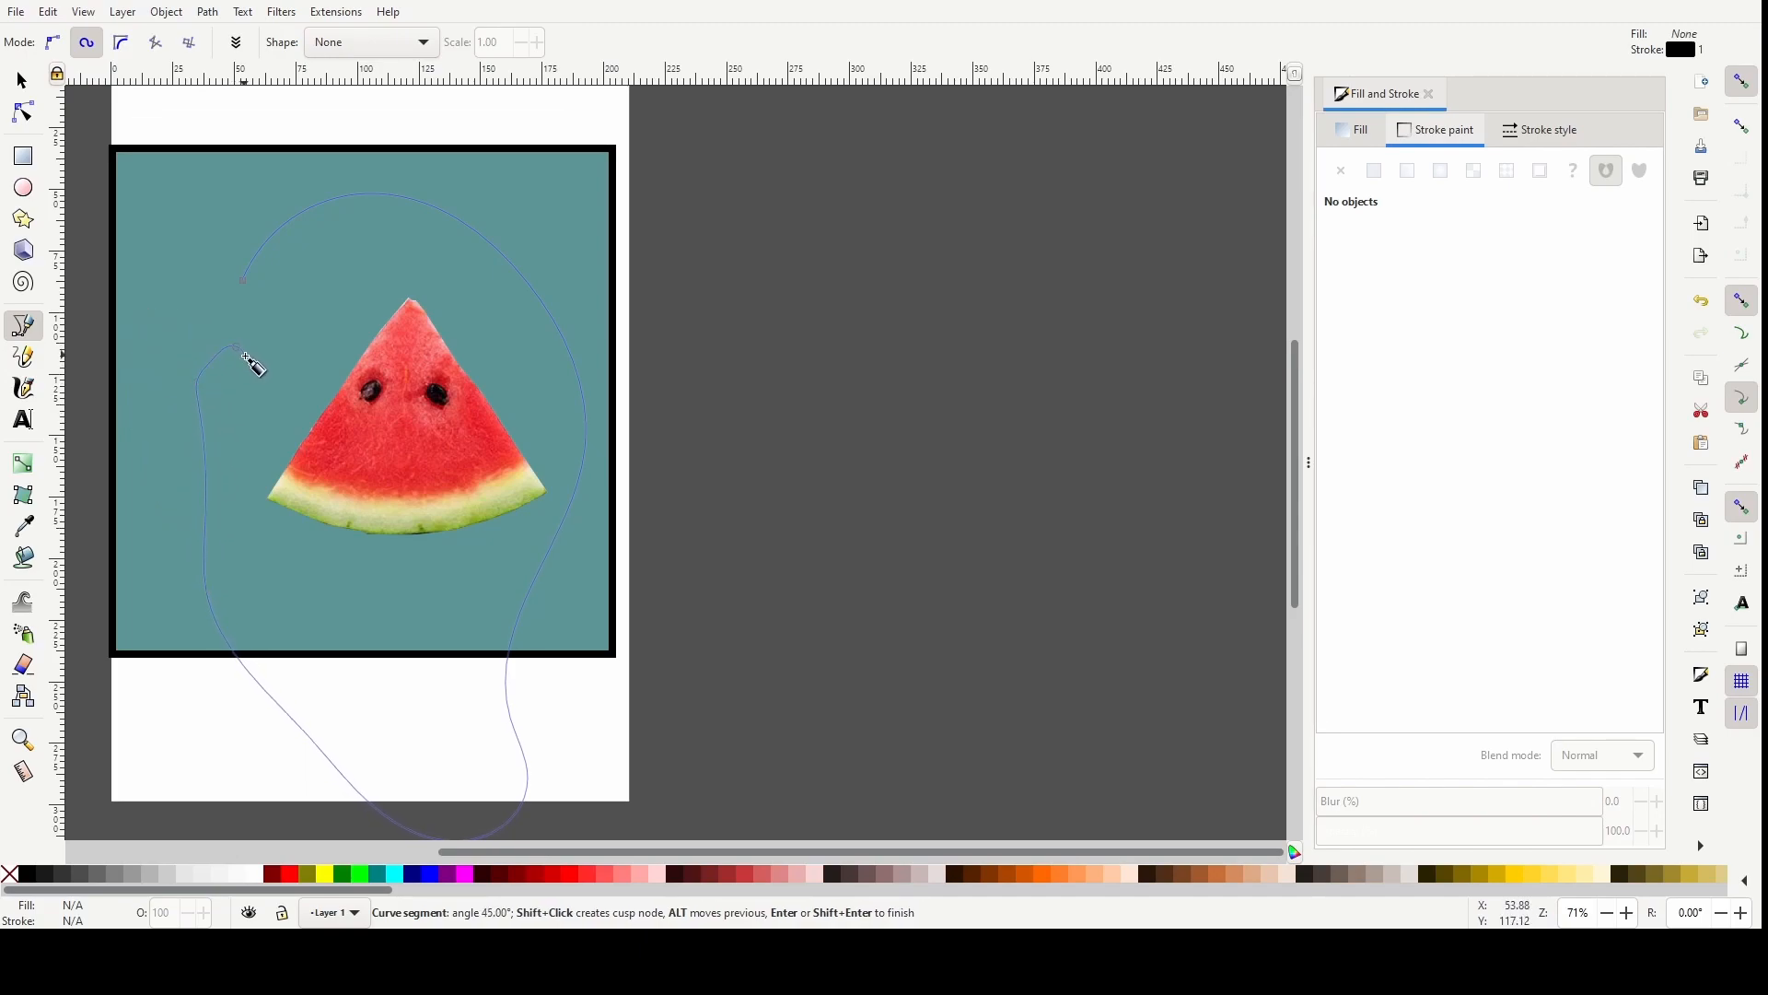
pyautogui.click(302, 440)
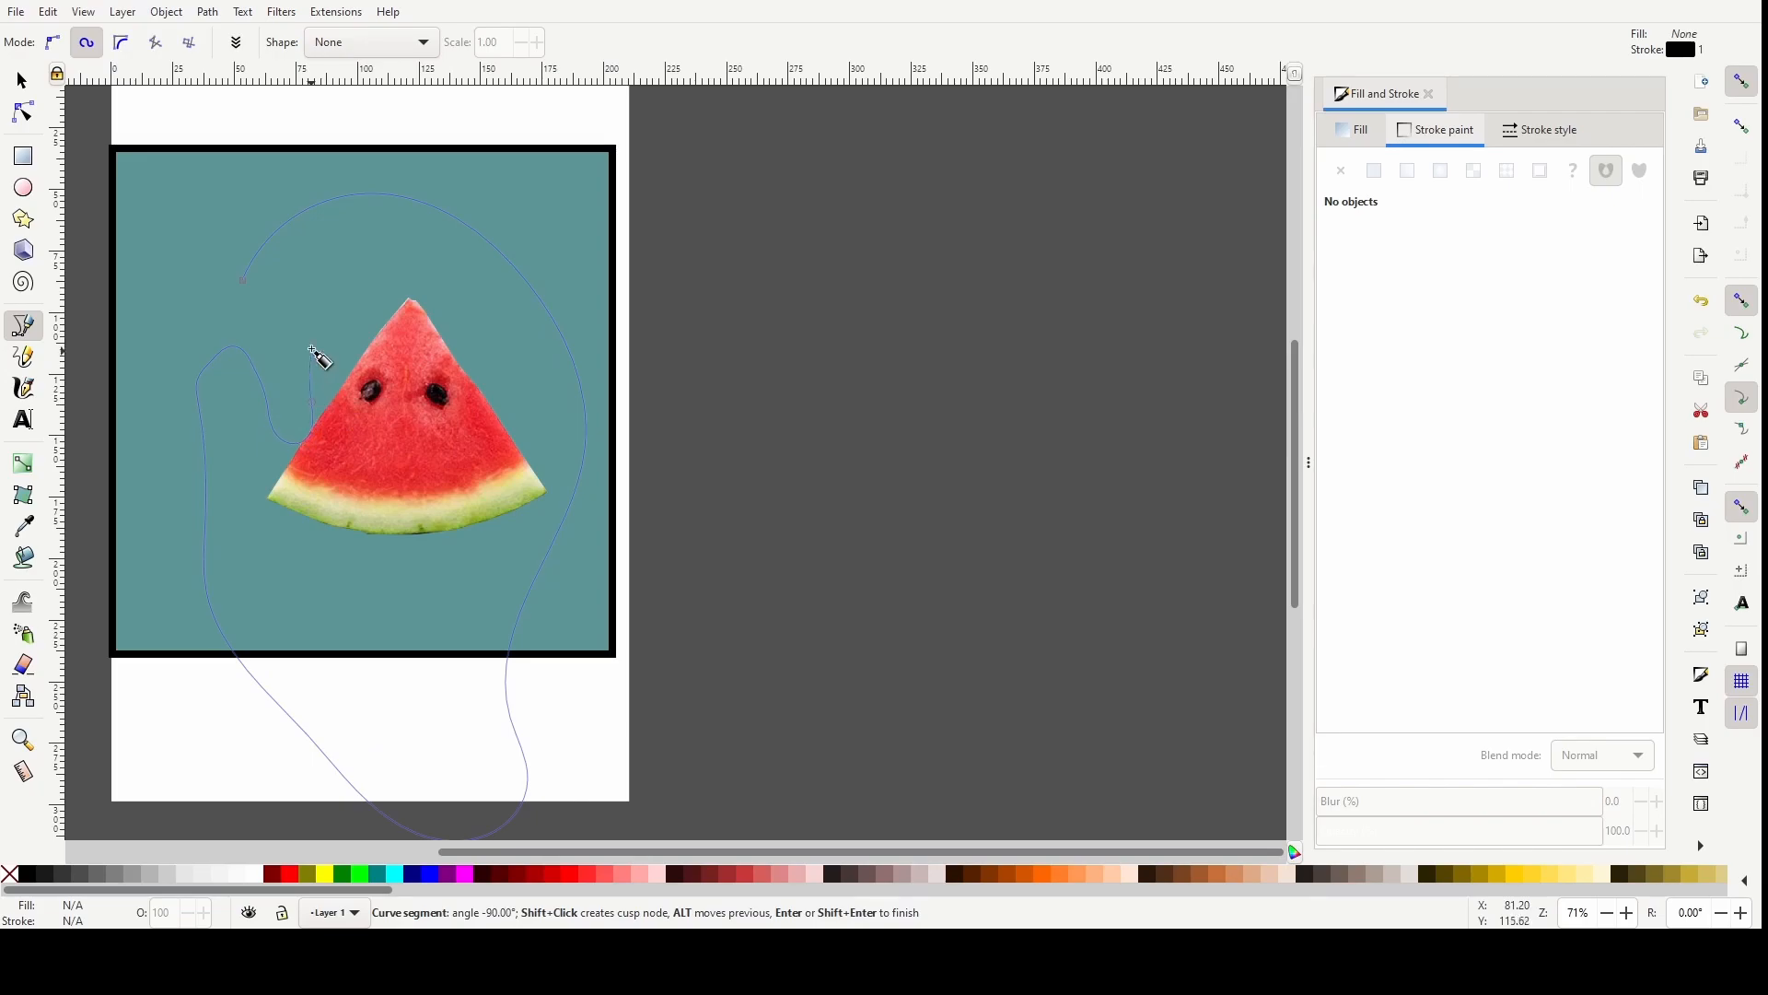
pyautogui.click(247, 288)
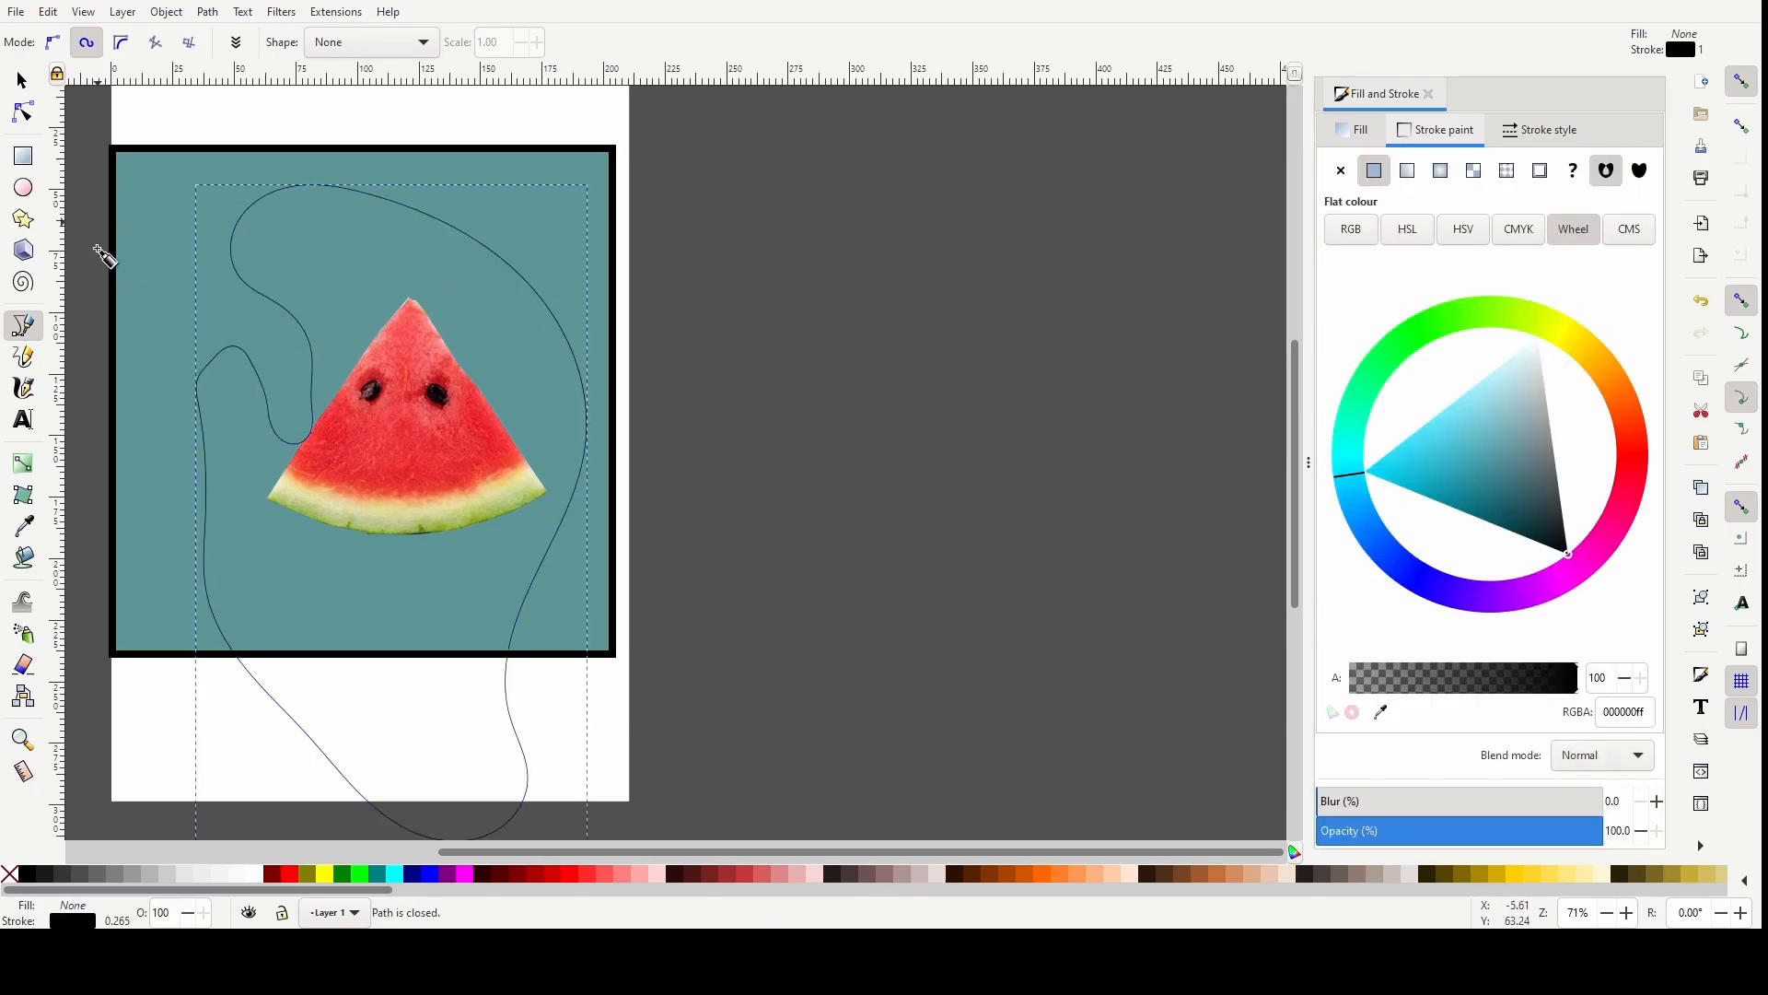
# Reshape the closed path's inner left curve by moving its nodes and handles, and delete the node just above the curve's lowest point
pyautogui.click(25, 114)
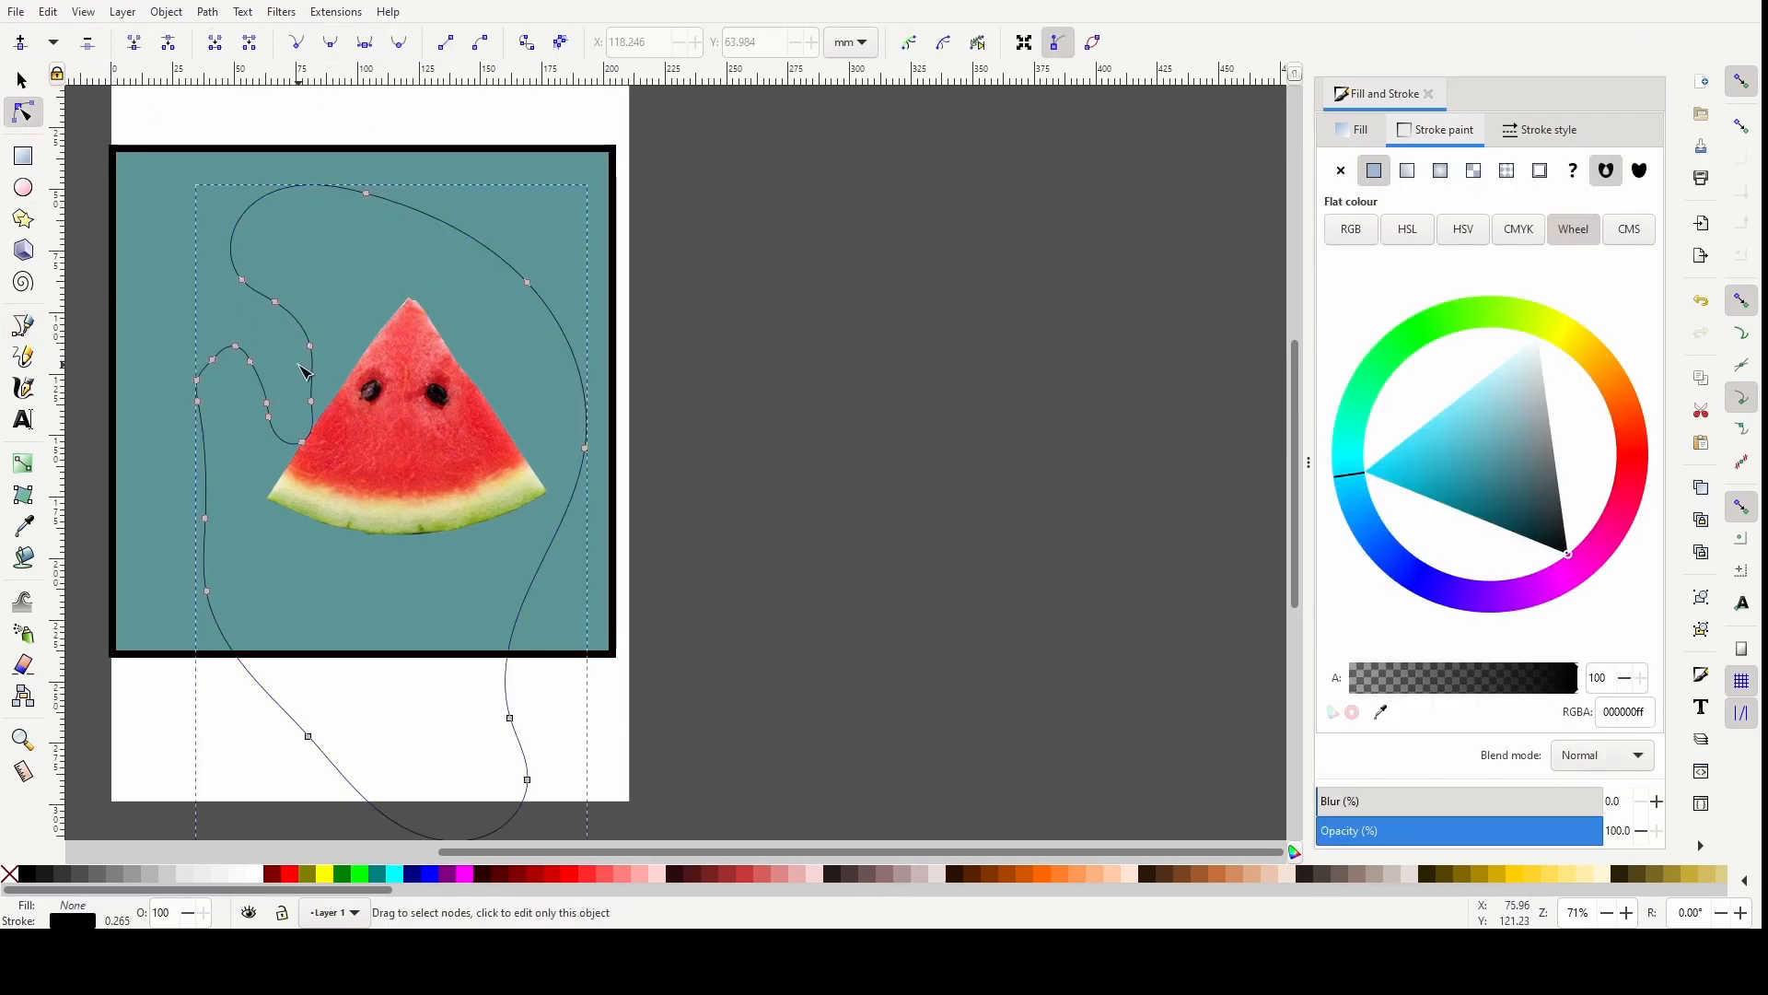
pyautogui.moveTo(277, 303); pyautogui.dragTo(256, 275)
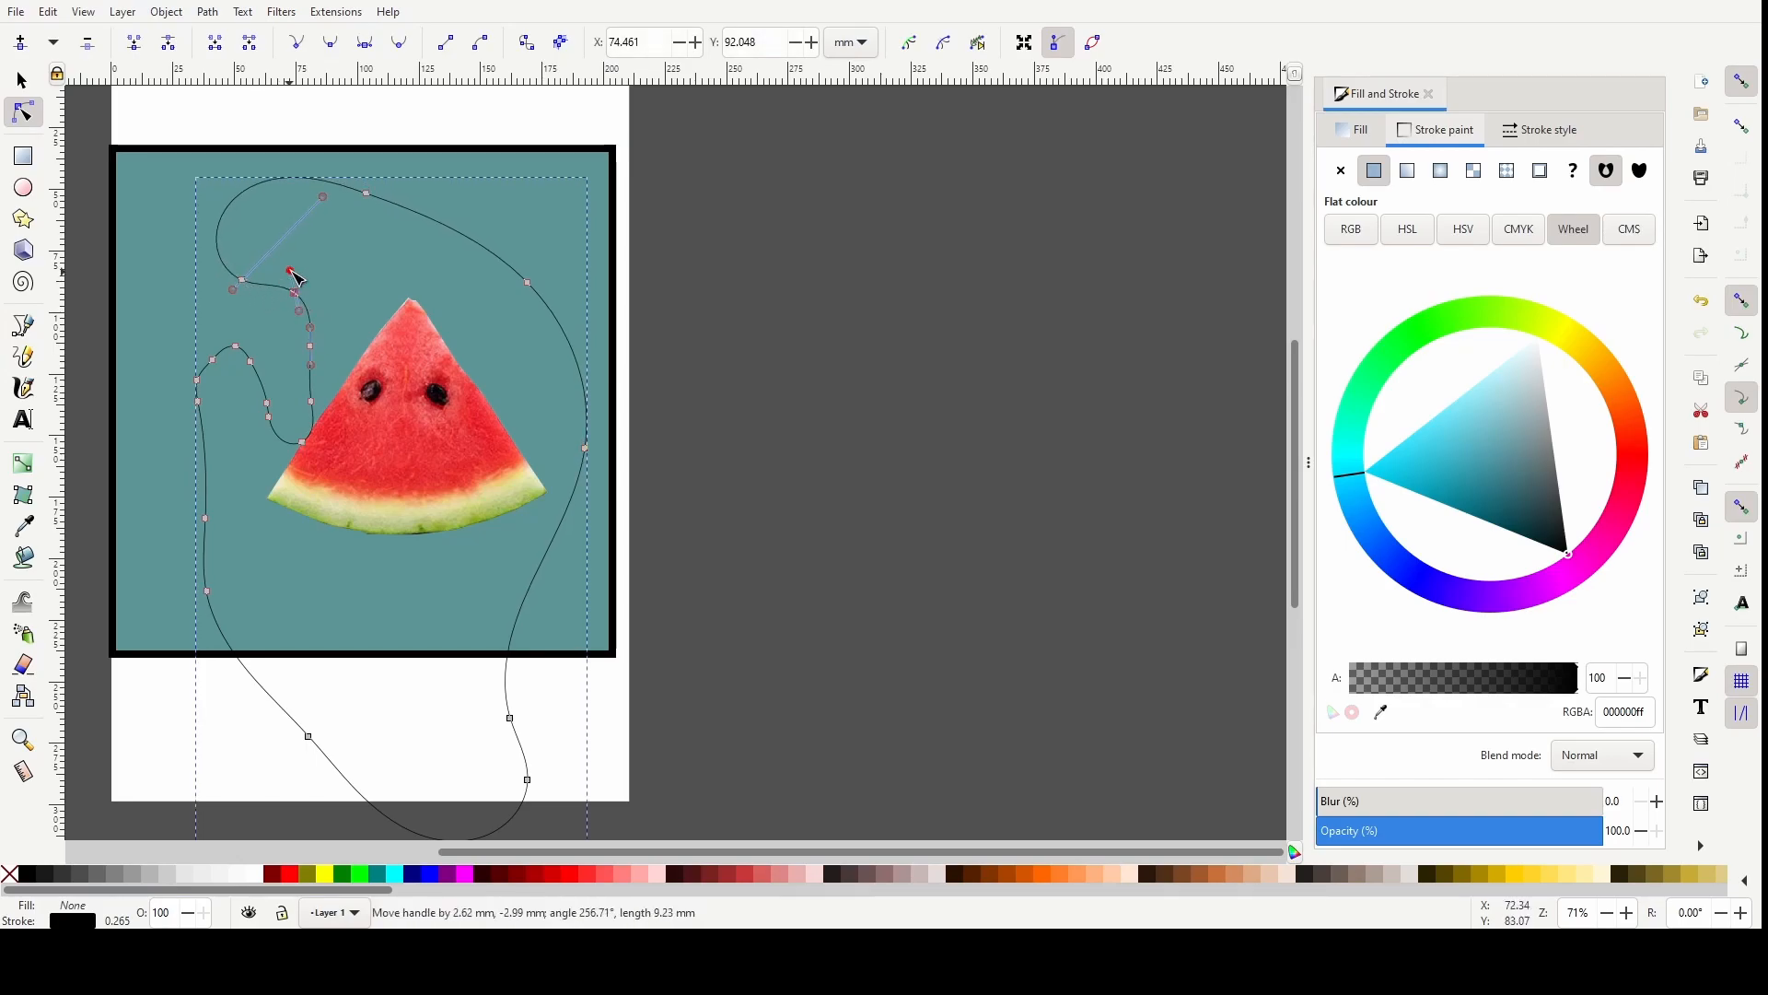
pyautogui.moveTo(310, 329); pyautogui.dragTo(337, 322)
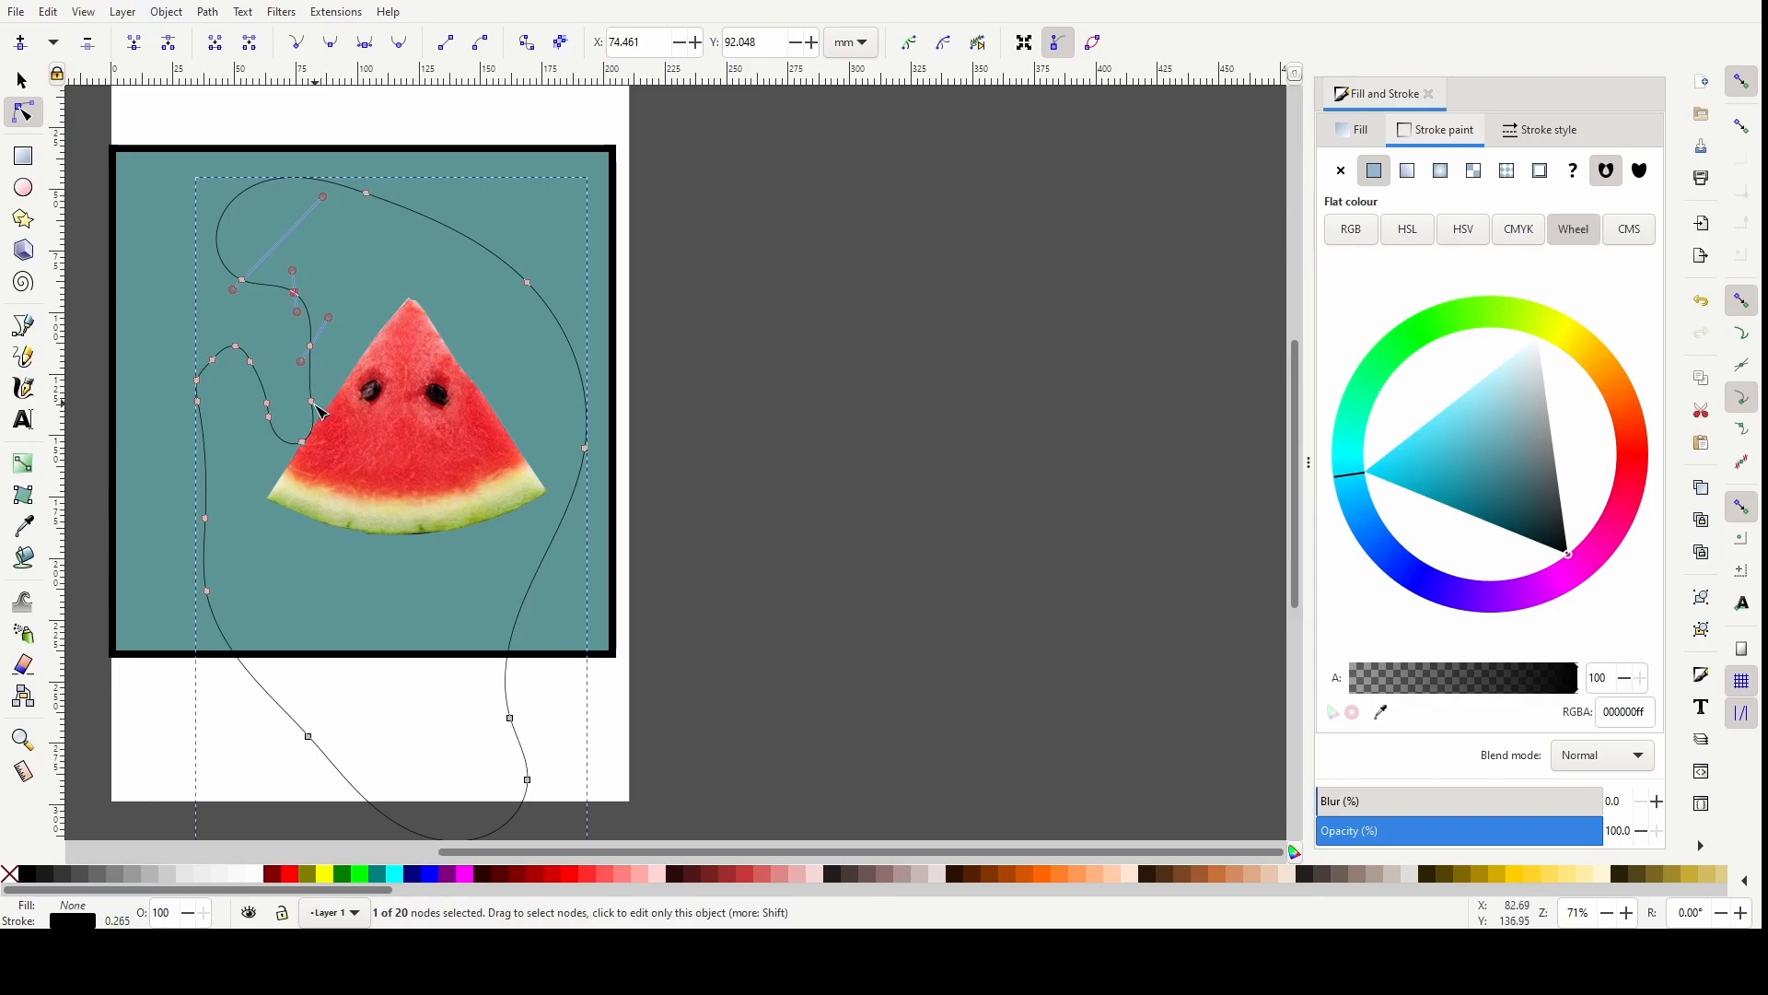
pyautogui.moveTo(314, 401)
pyautogui.mouseDown()
pyautogui.moveTo(387, 357)
pyautogui.moveTo(308, 390)
pyautogui.mouseUp()
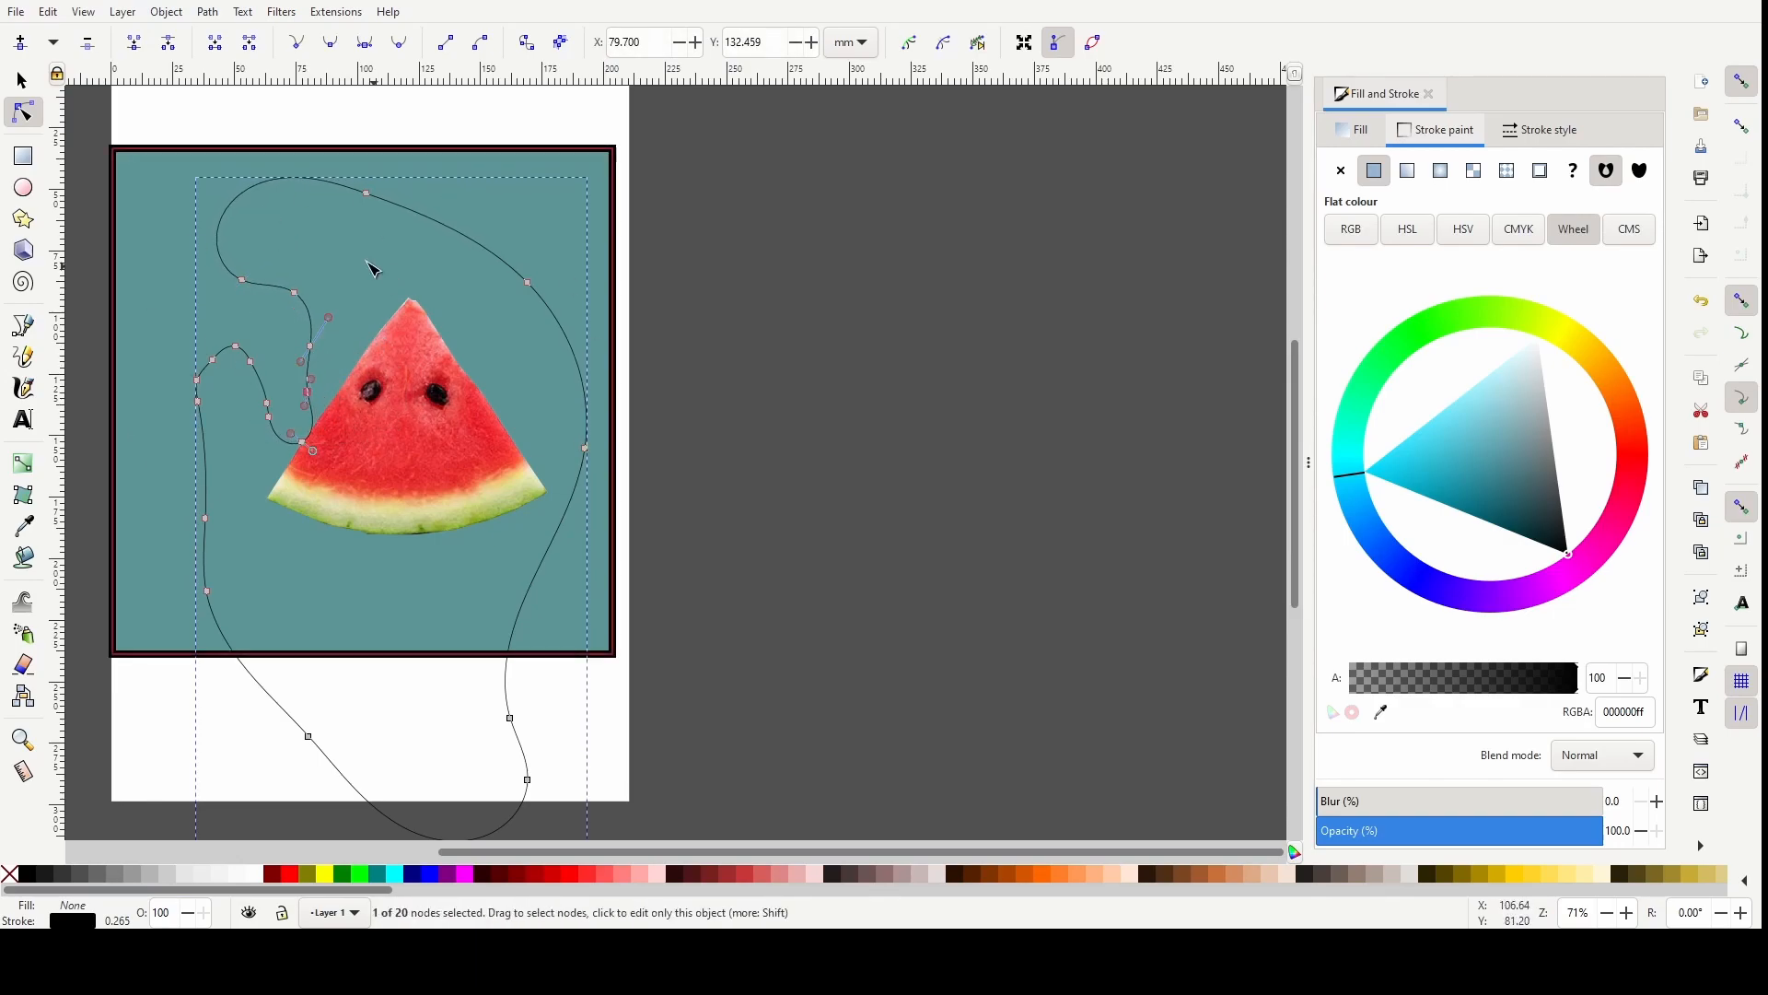
pyautogui.press('Delete')
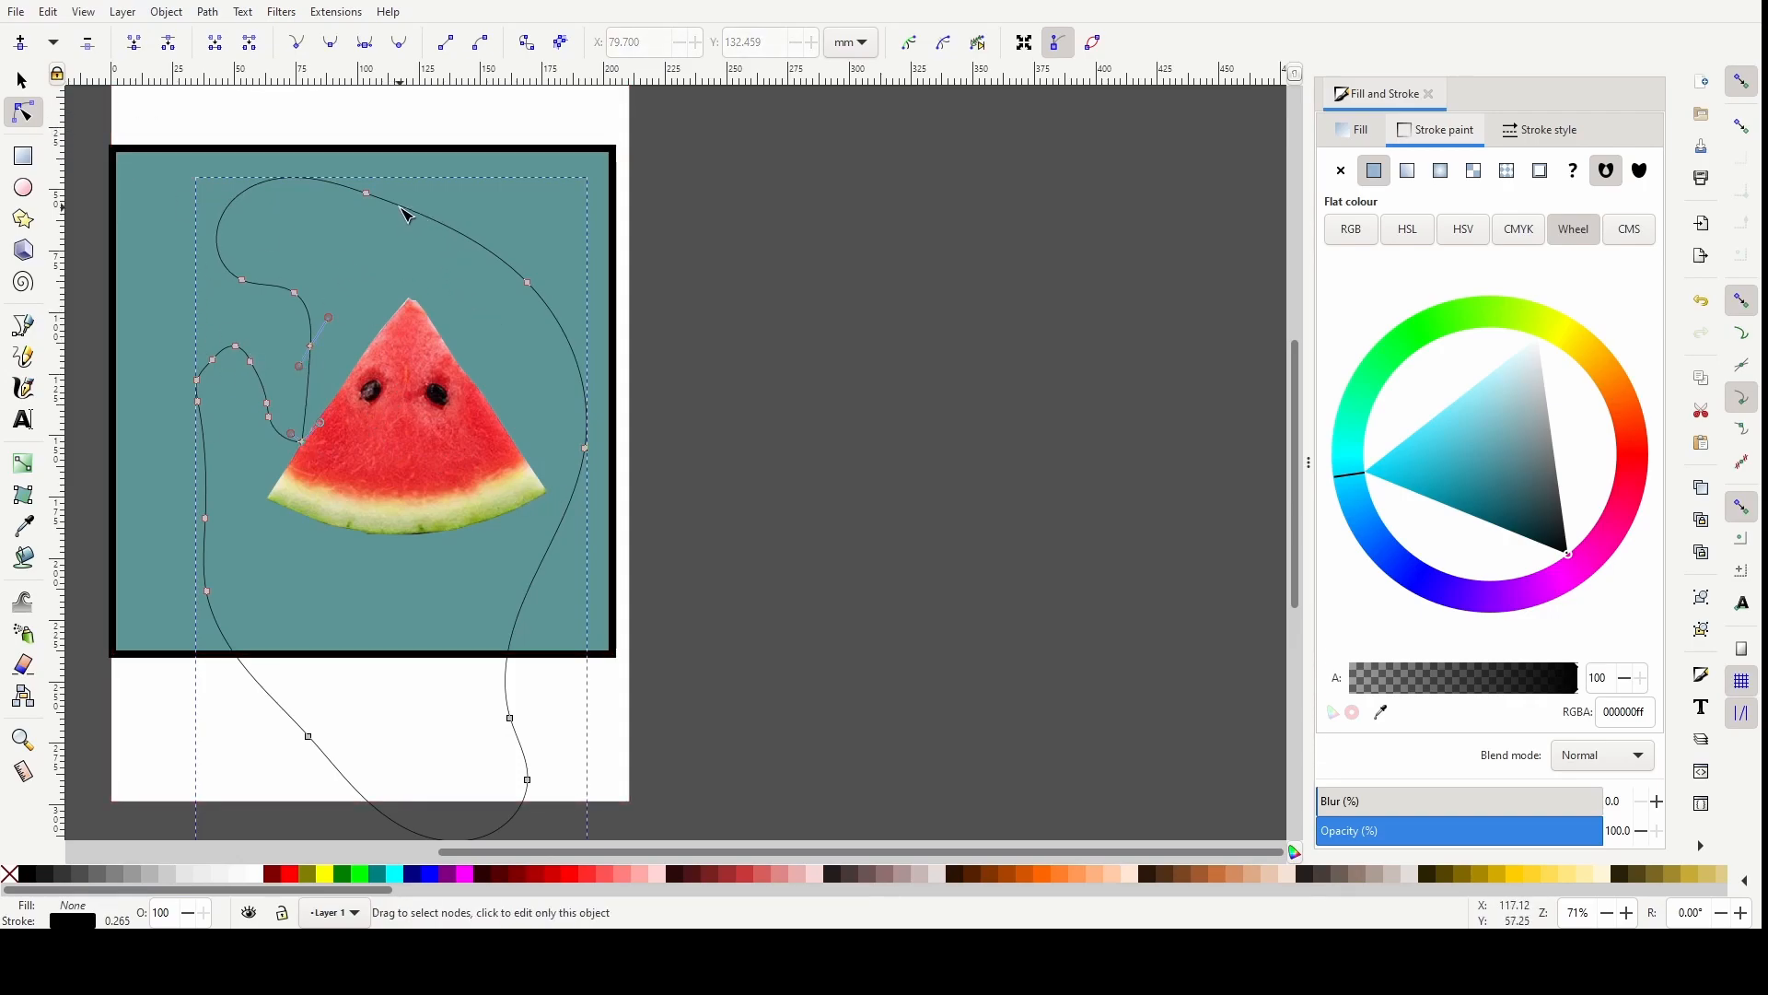
pyautogui.click(727, 423)
pyautogui.moveTo(680, 852); pyautogui.dragTo(561, 852)
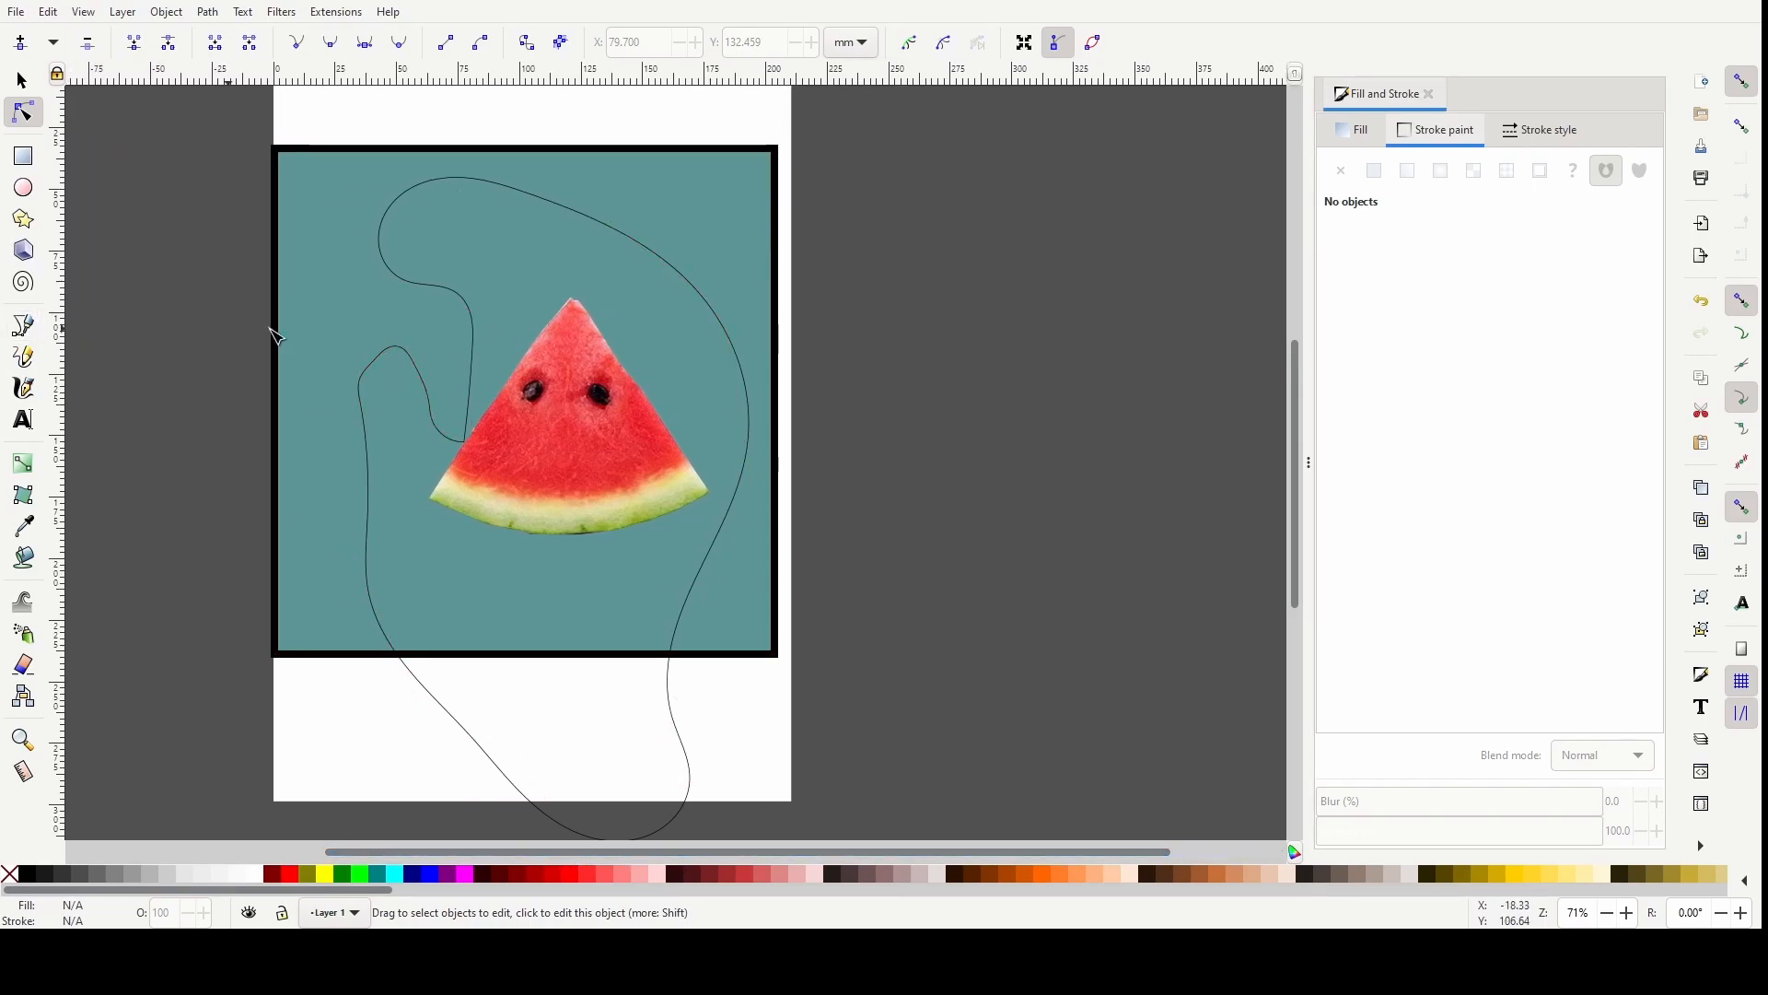
pyautogui.click(40, 319)
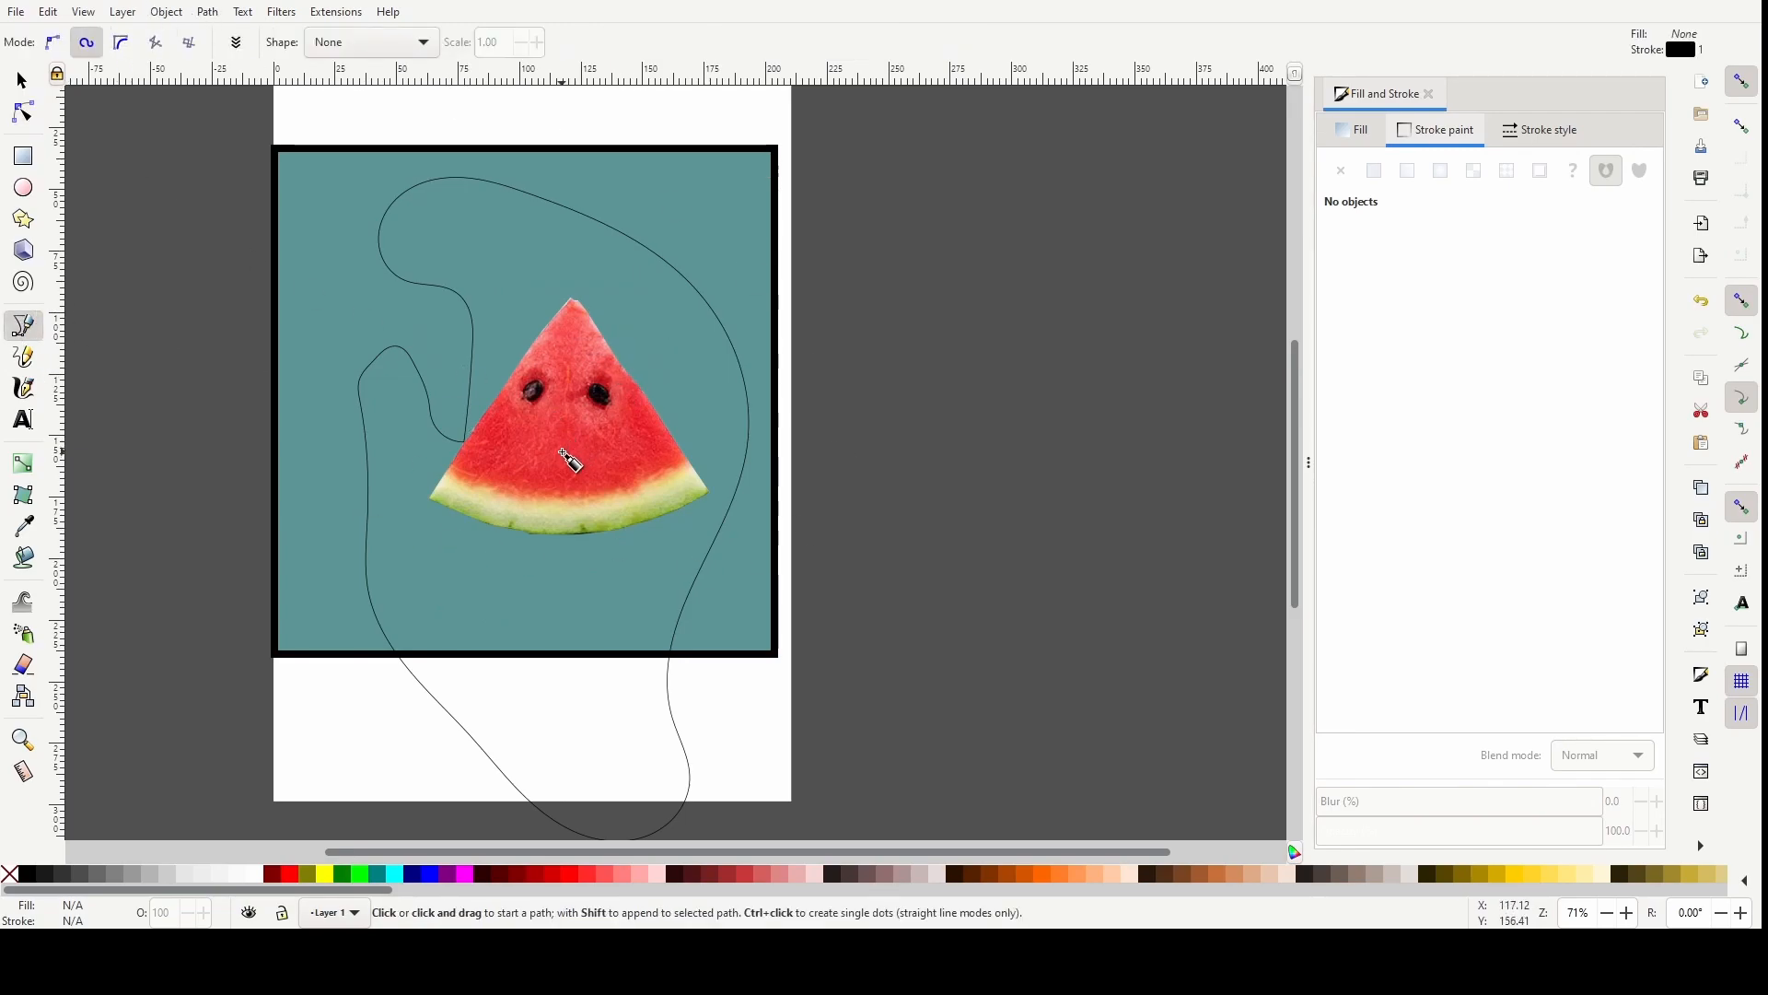
pyautogui.click(161, 7)
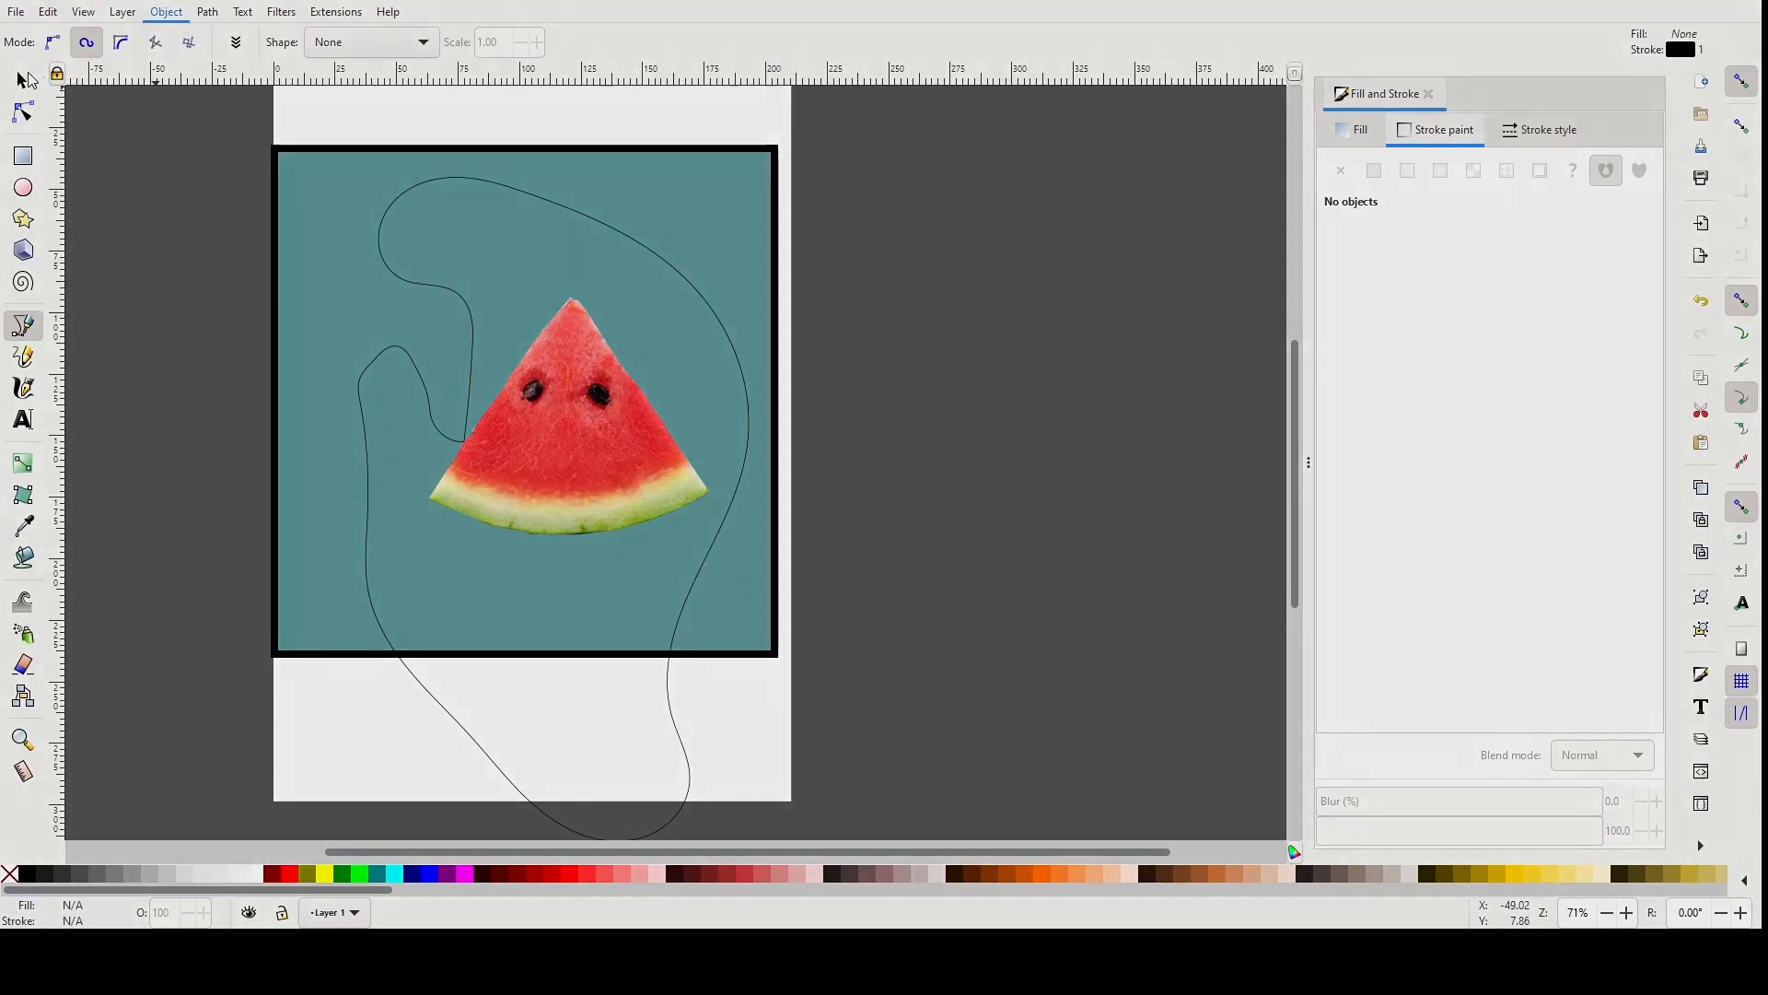
pyautogui.click(118, 170)
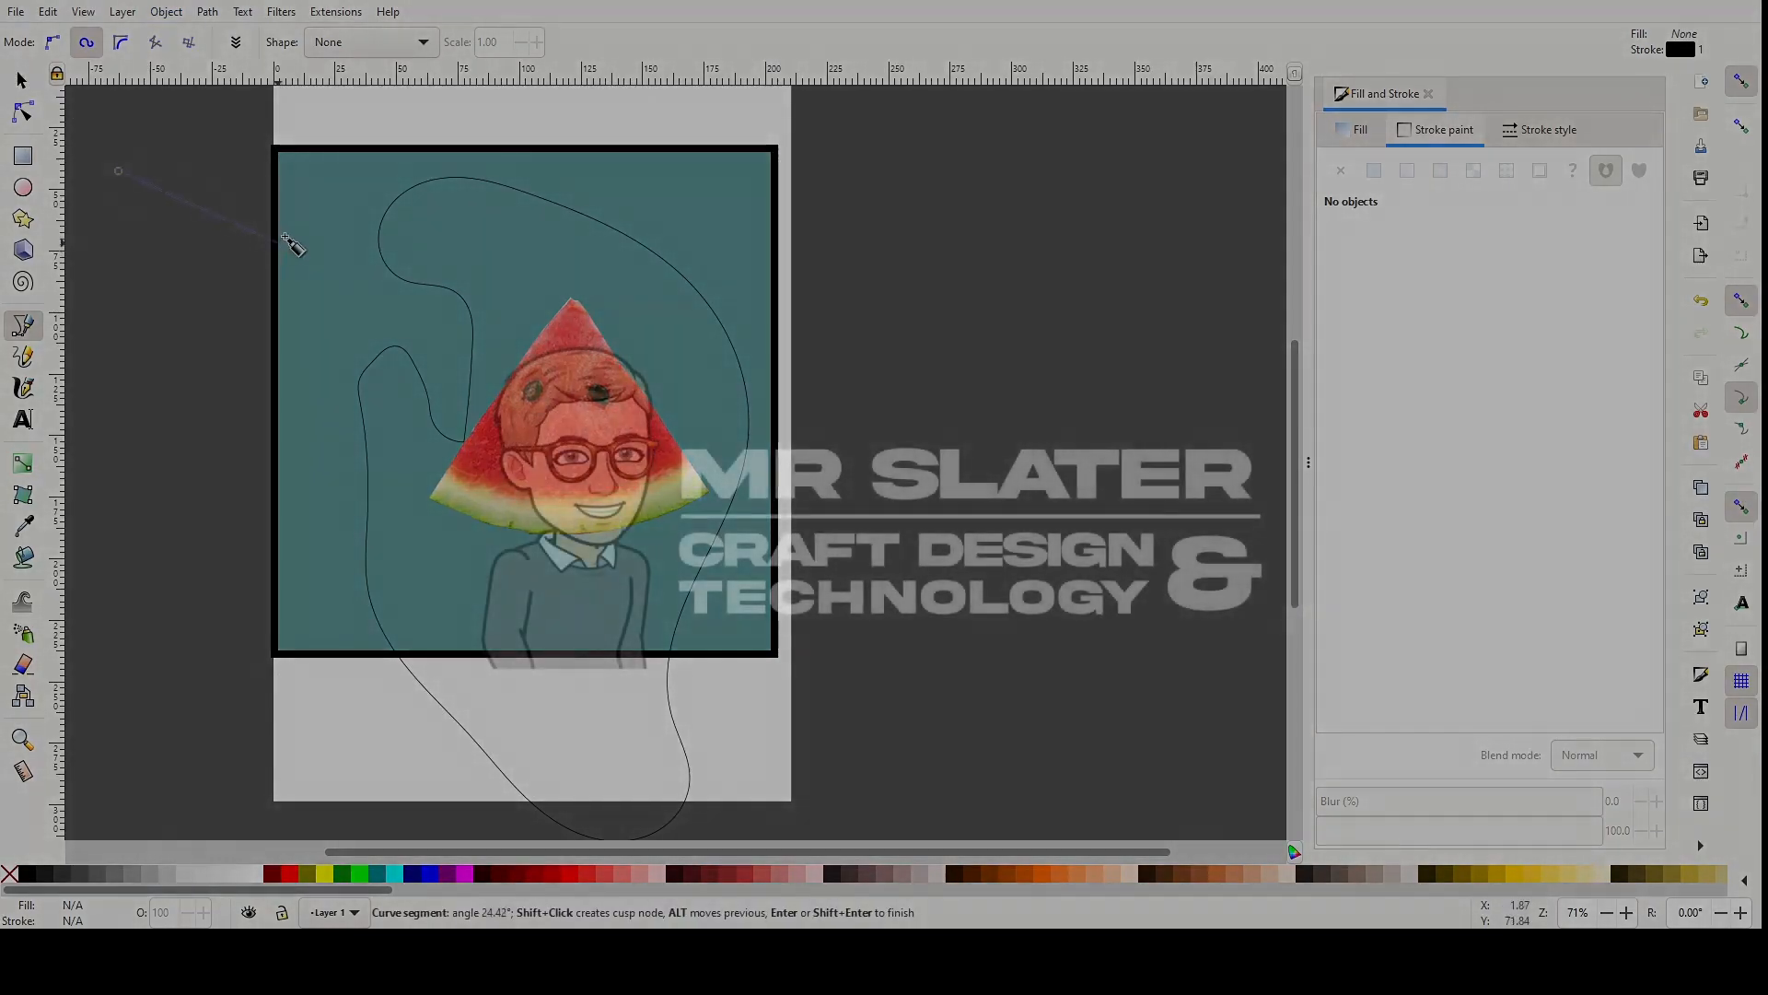